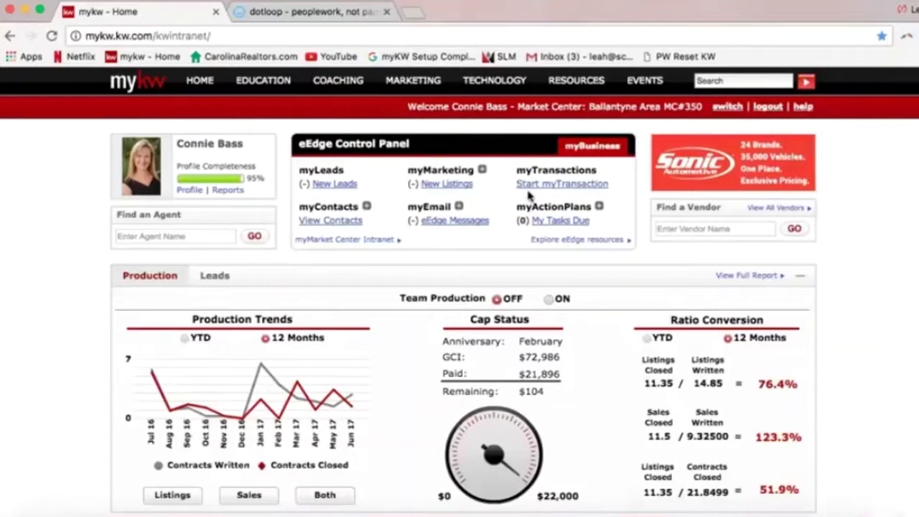
Switch from the mykw home page to the dotloop Loops page tab
left_click(328, 13)
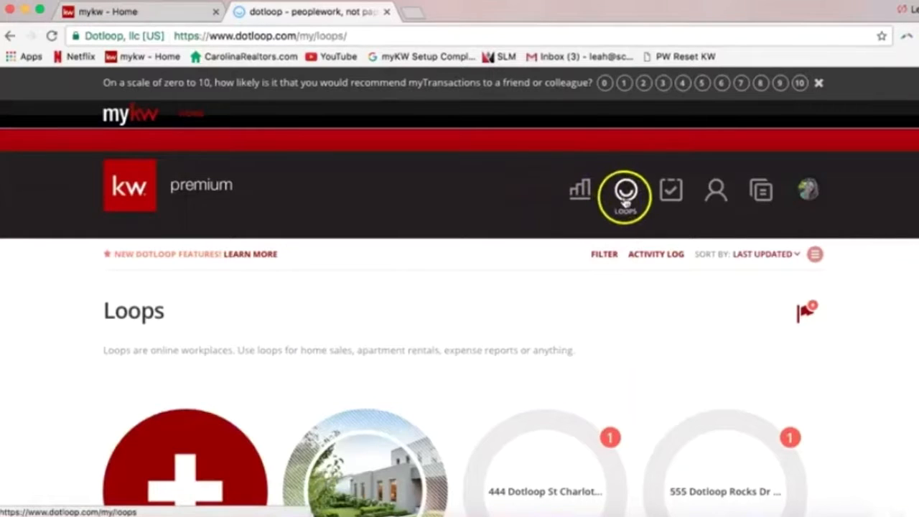
right_click(720, 205)
left_click(726, 169)
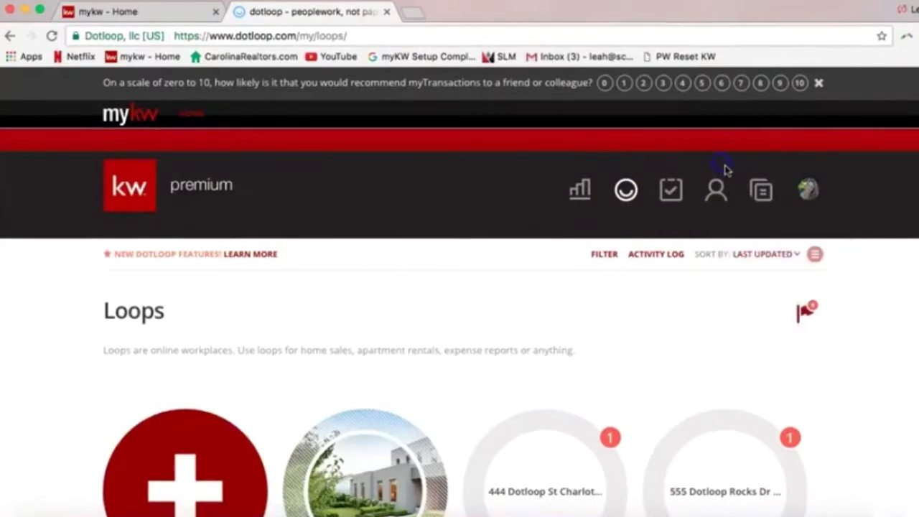
left_click(765, 191)
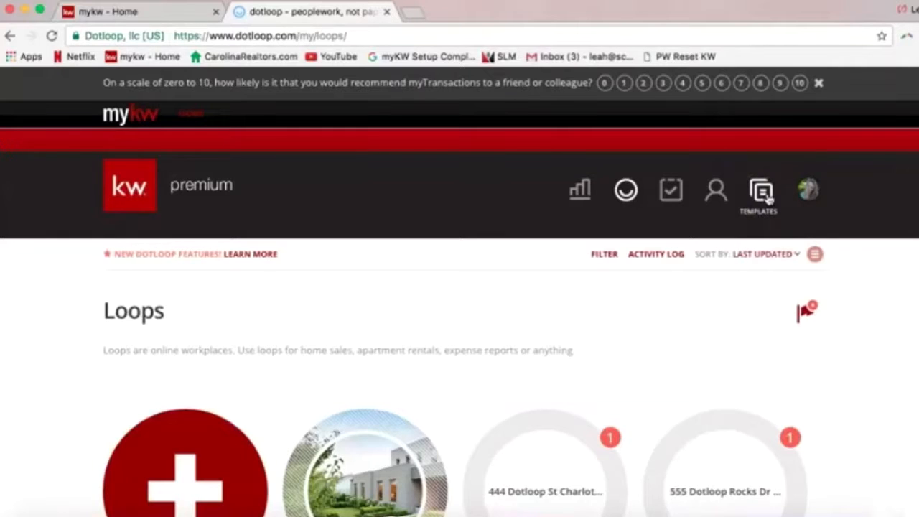
left_click(714, 195)
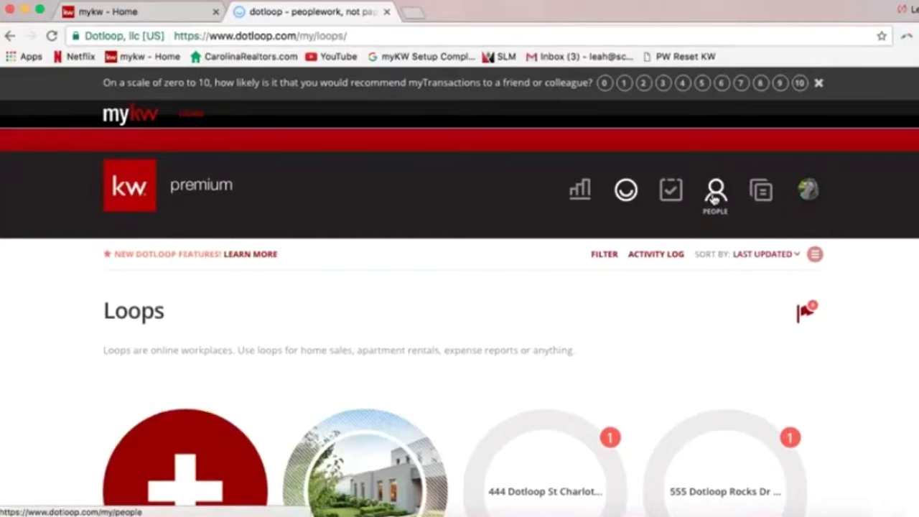
left_click(582, 191)
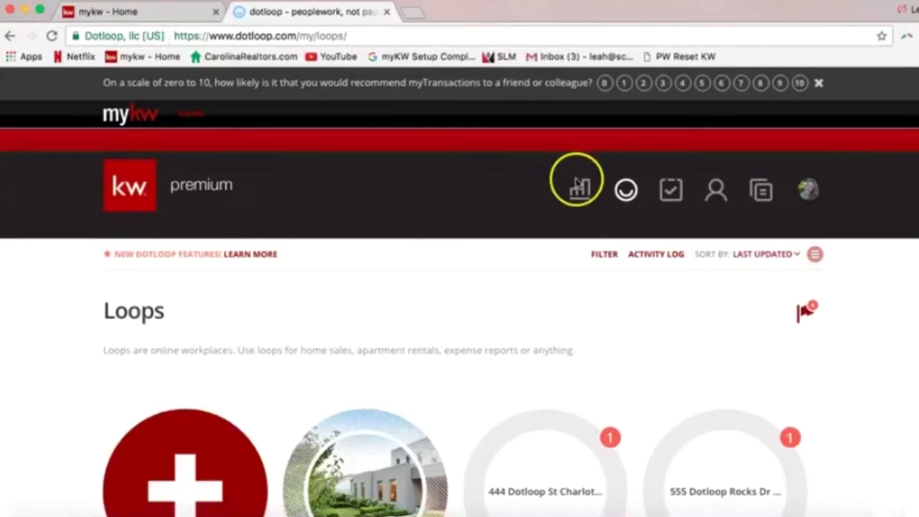
left_click(626, 191)
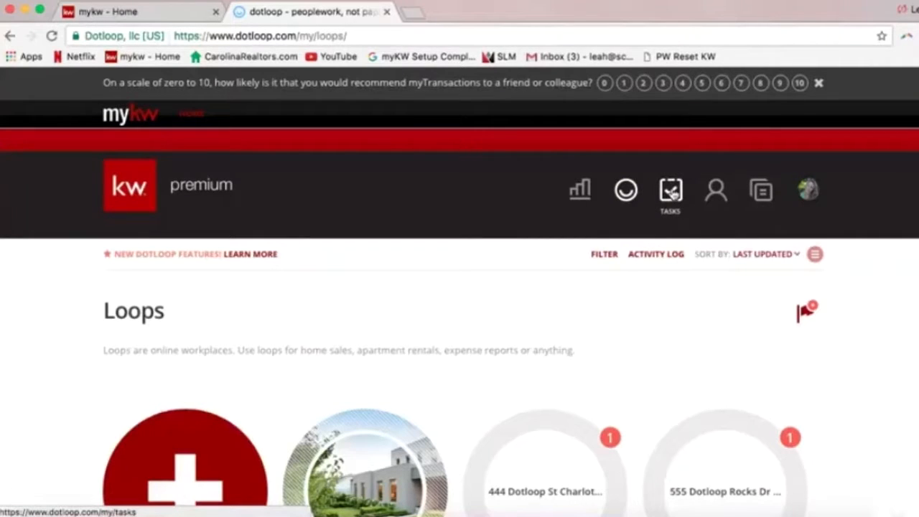
left_click(671, 194)
Point out the People and Templates icons, then open the profile avatar menu
left_click(714, 194)
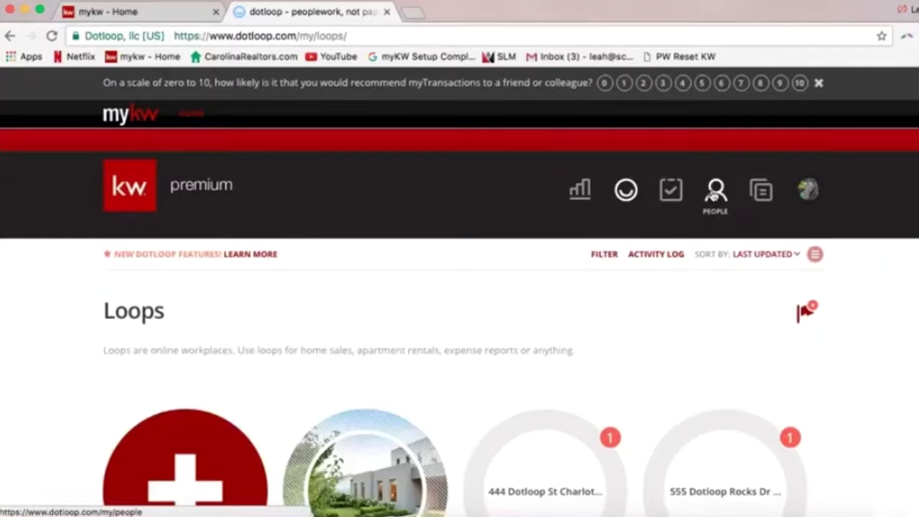
left_click(711, 200)
left_click(763, 196)
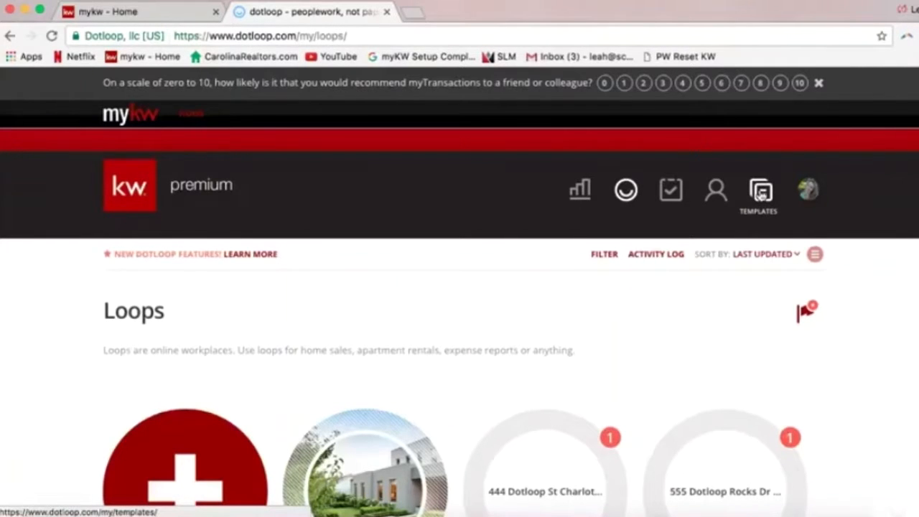
left_click(761, 194)
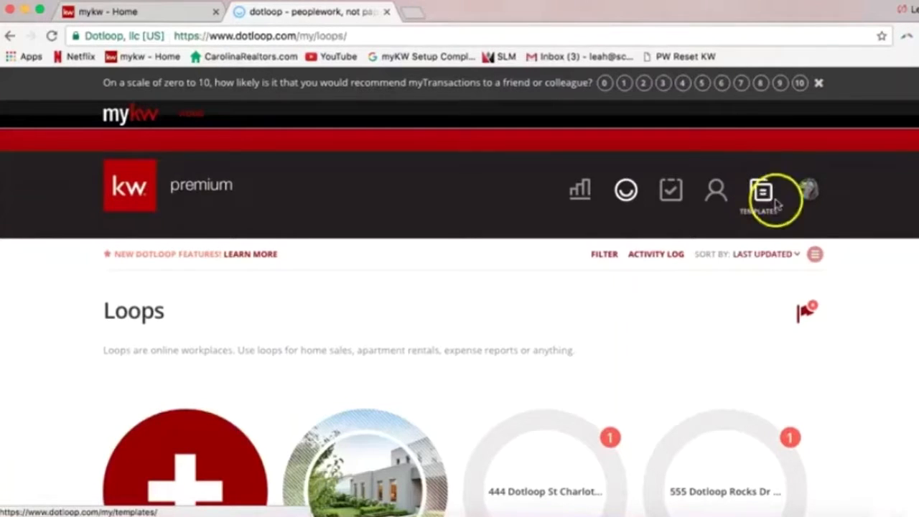
left_click(808, 190)
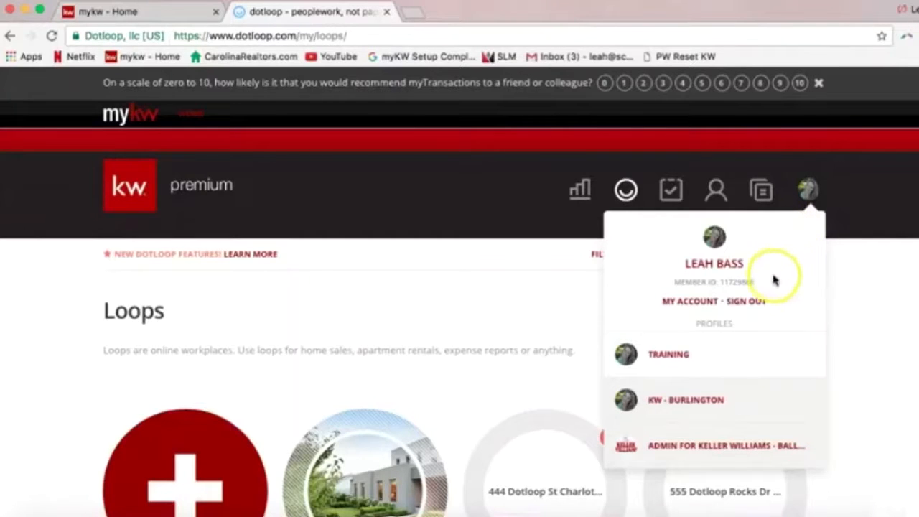
left_click_drag(766, 280, 674, 278)
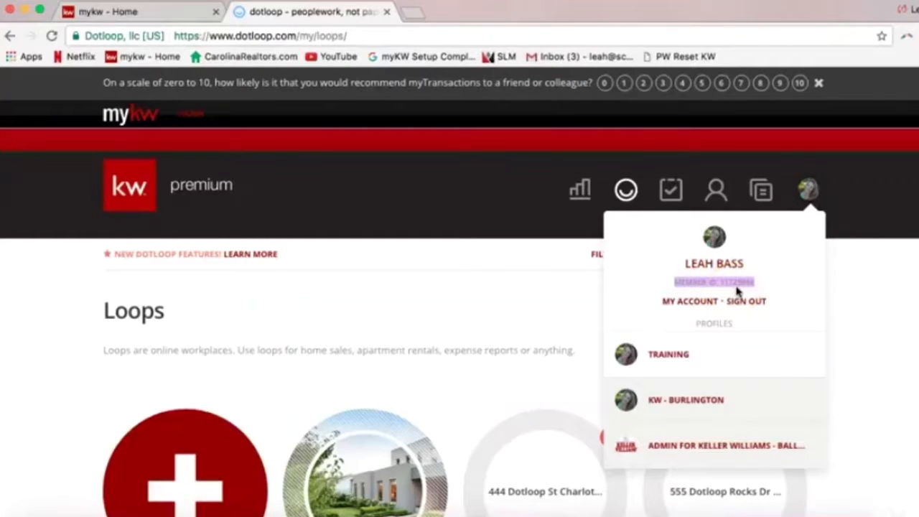
left_click(747, 285)
left_click(810, 211)
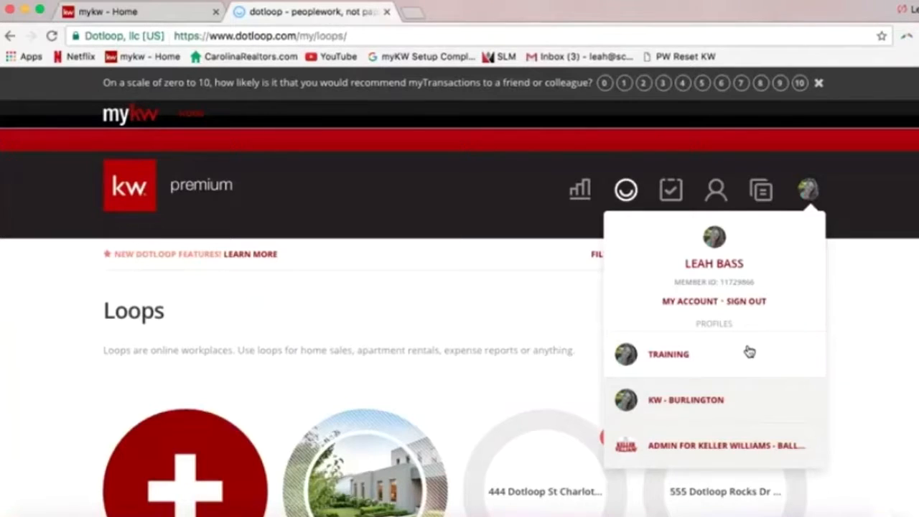
left_click(744, 397)
Open My Account settings and start editing the Personal Information fields
left_click(686, 302)
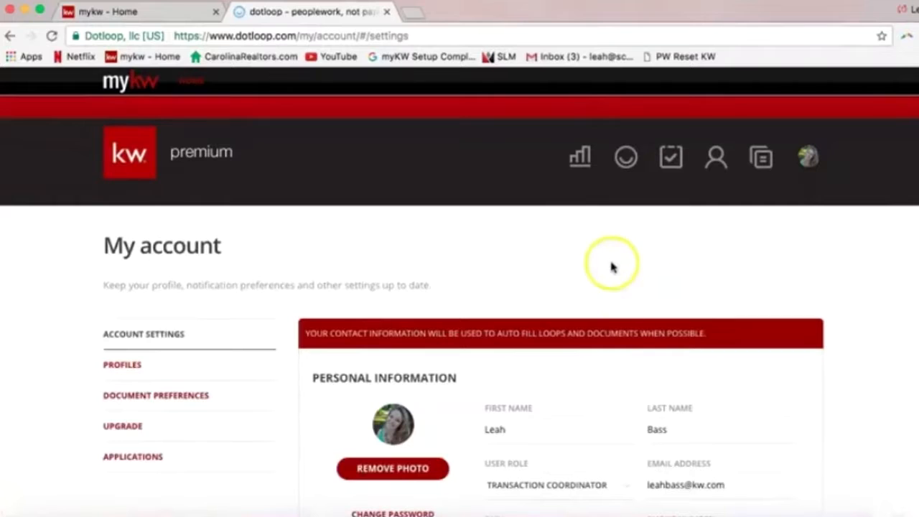
scroll(607, 246, "down", 1)
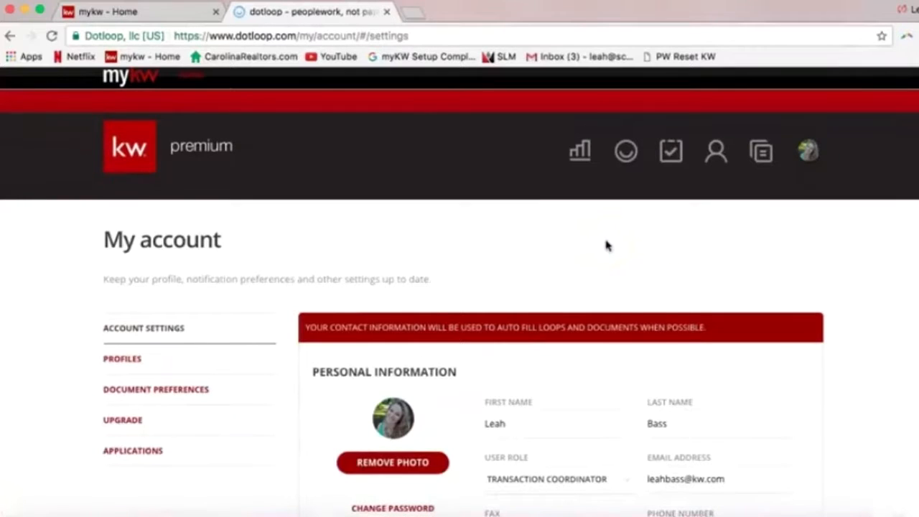
scroll(606, 247, "down", 4)
scroll(607, 246, "down", 2)
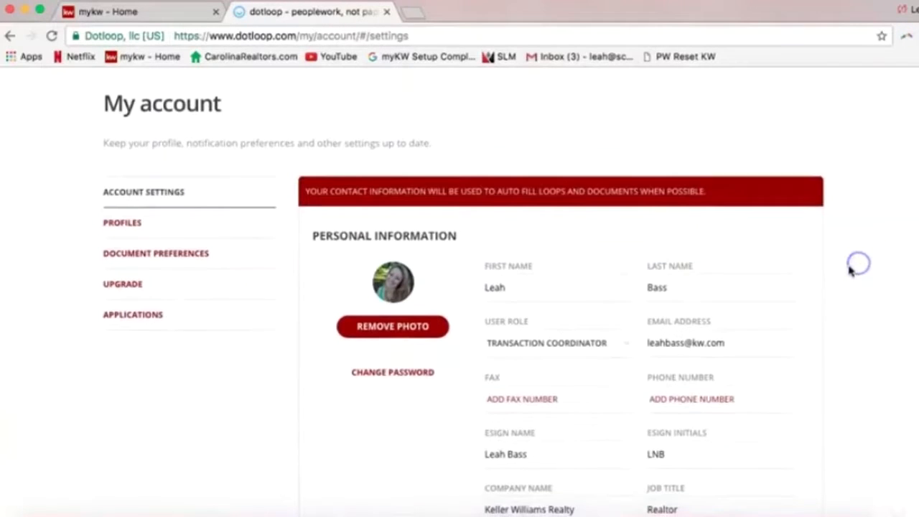
scroll(856, 266, "down", 4)
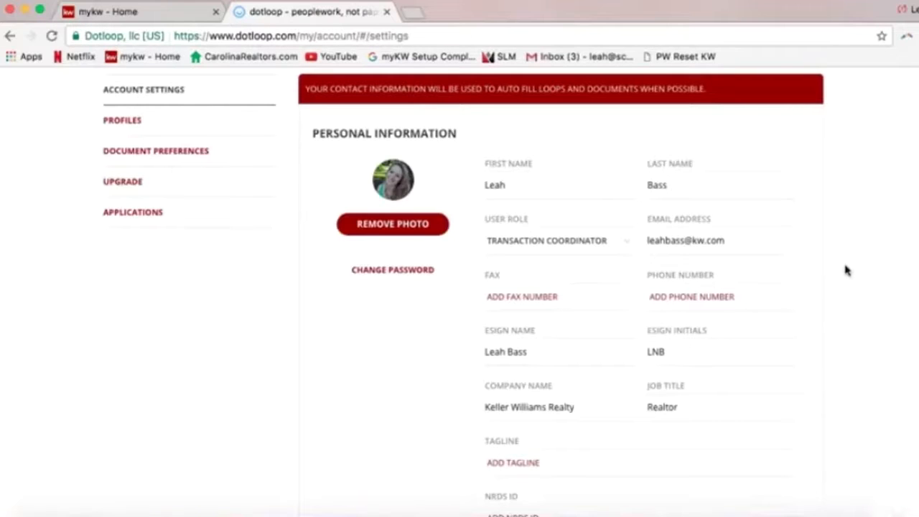
left_click(607, 188)
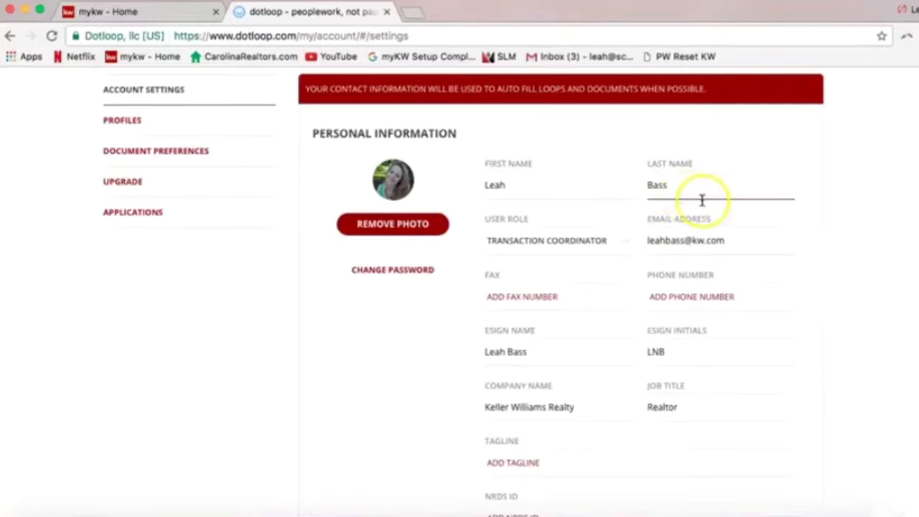
Add the account's phone number and move on to the Fax field
left_click(677, 297)
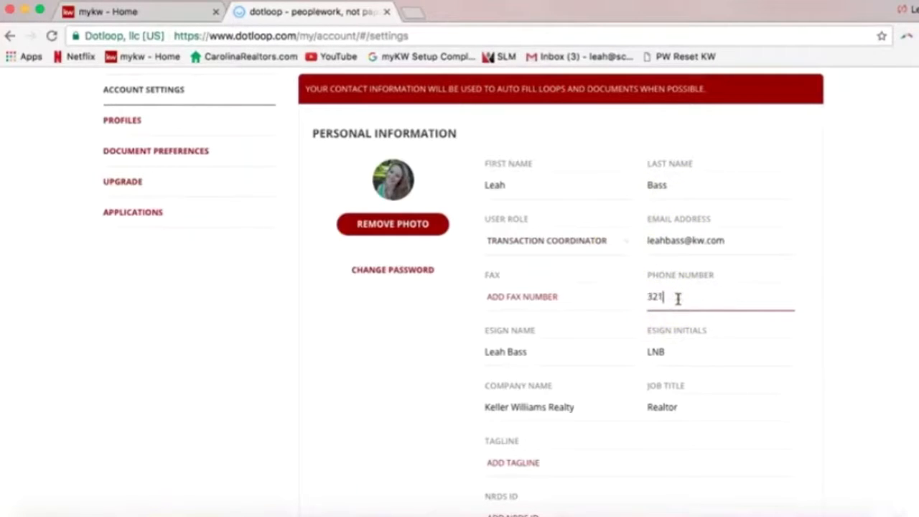
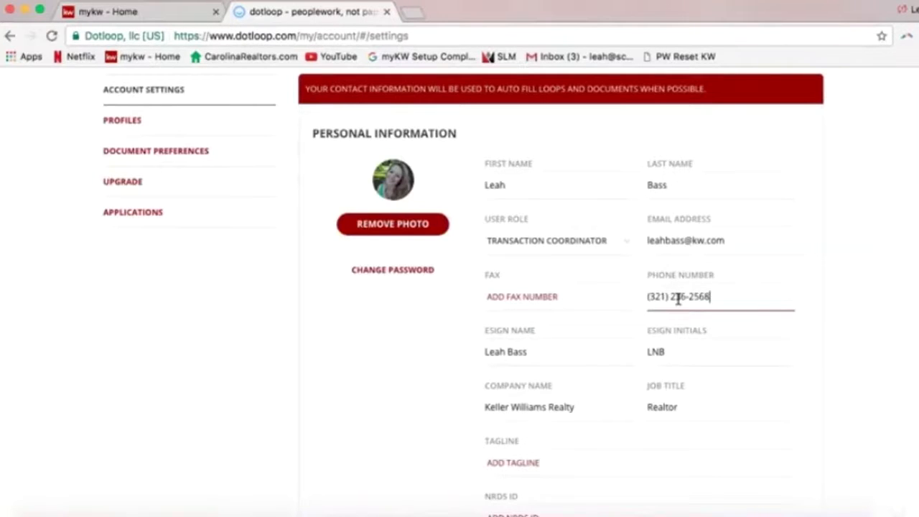
left_click(606, 300)
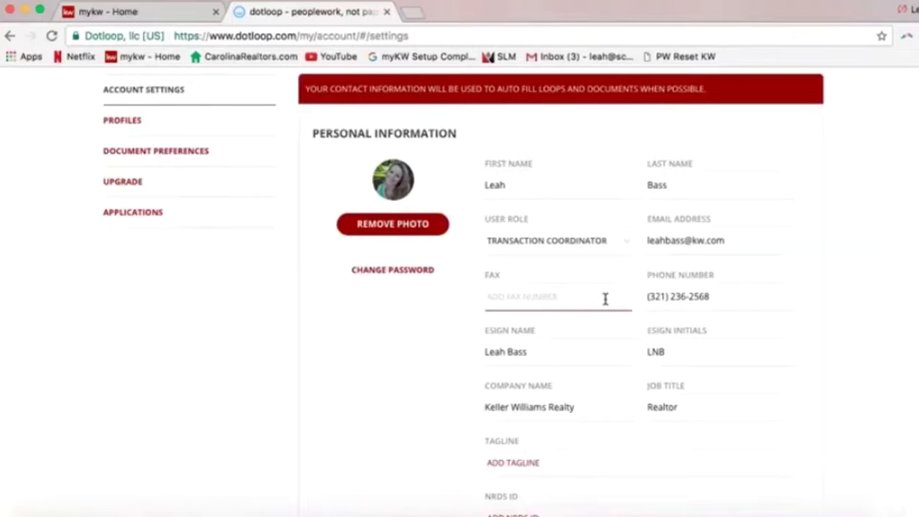
Review the filled-in Esign Name and Esign Initials fields
left_click(564, 355)
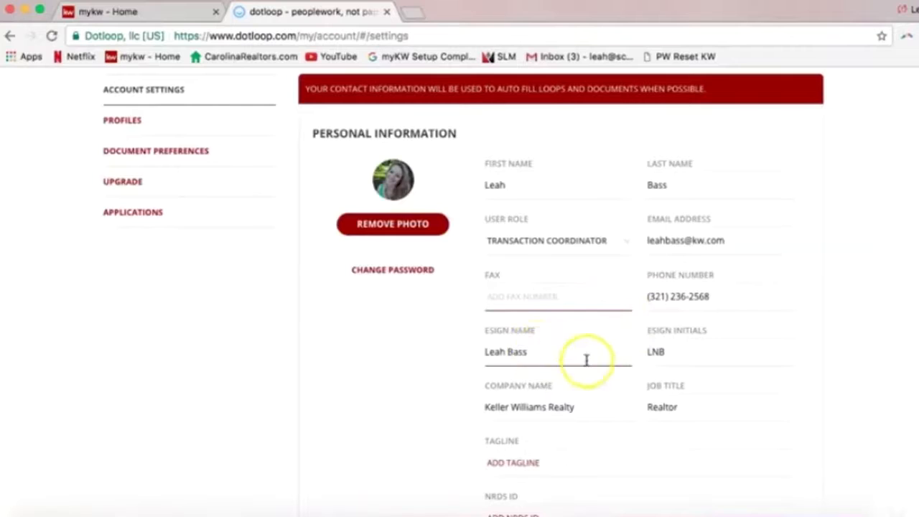
left_click(668, 362)
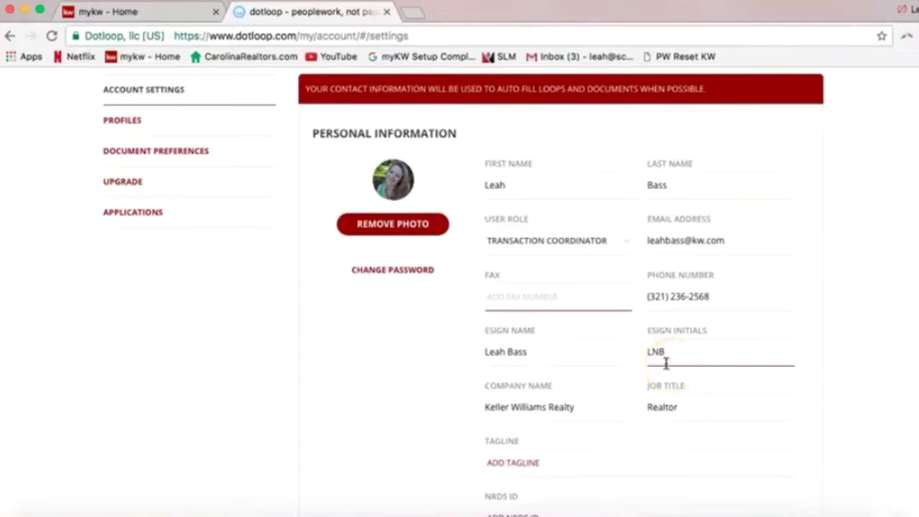
left_click(649, 364)
left_click(532, 346)
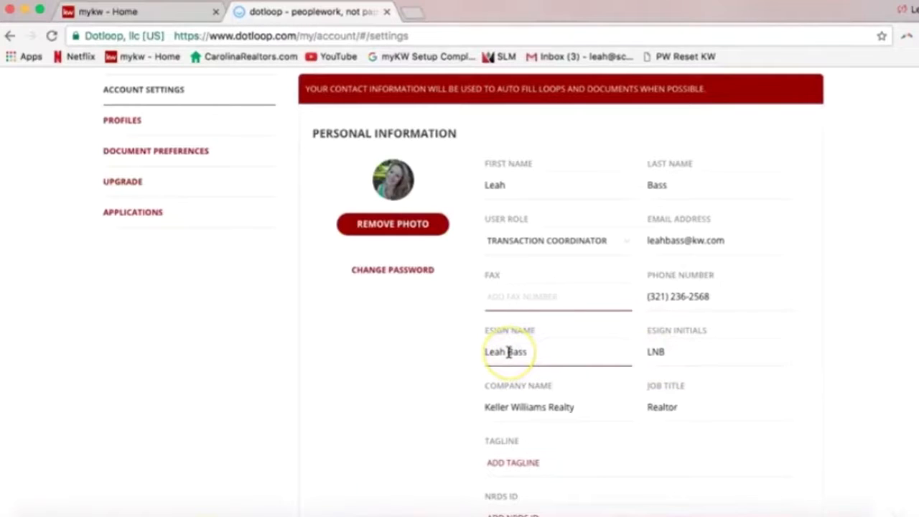
left_click(507, 351)
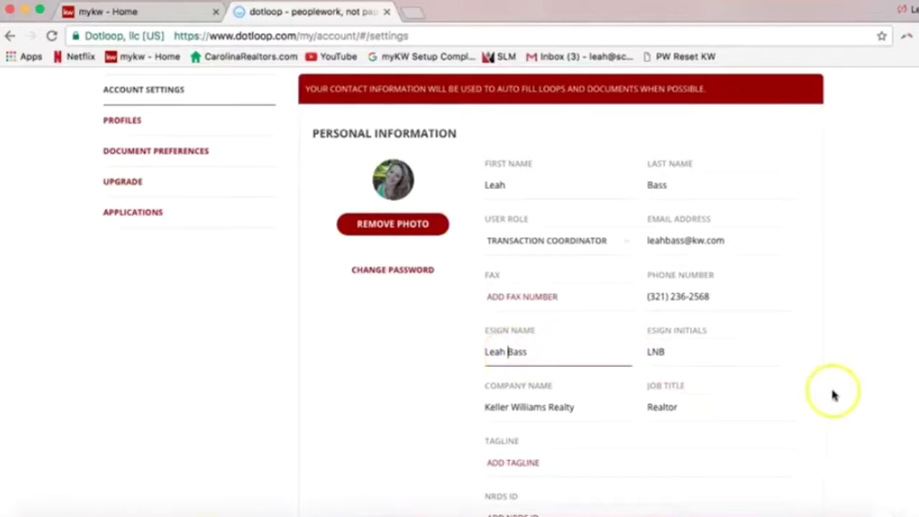
scroll(854, 391, "down", 3)
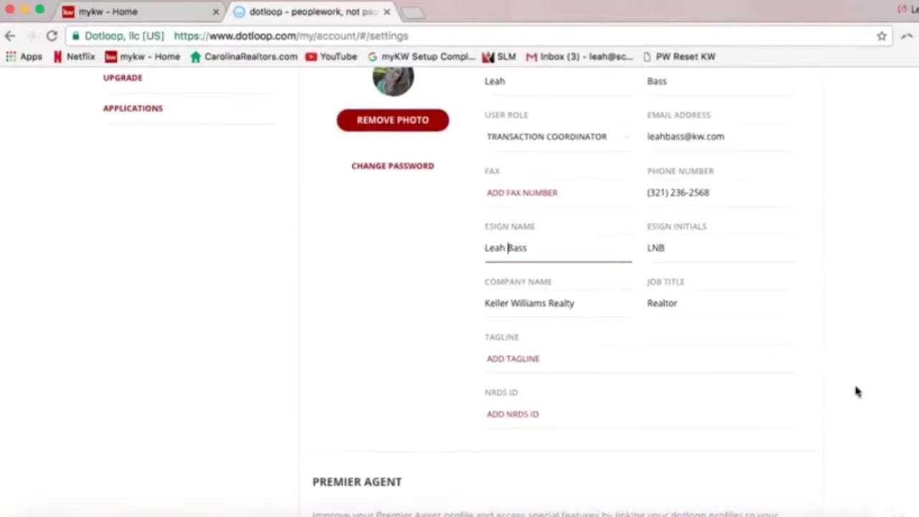
left_click(601, 324)
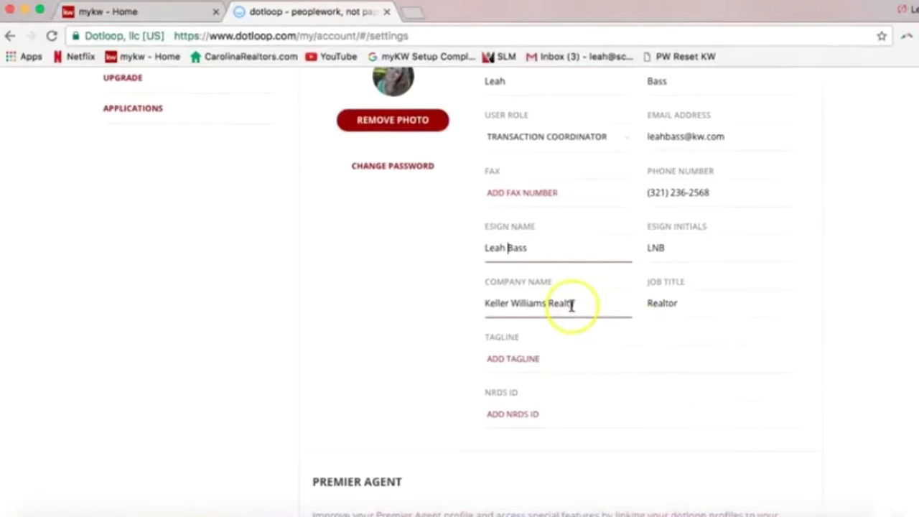
left_click(573, 305)
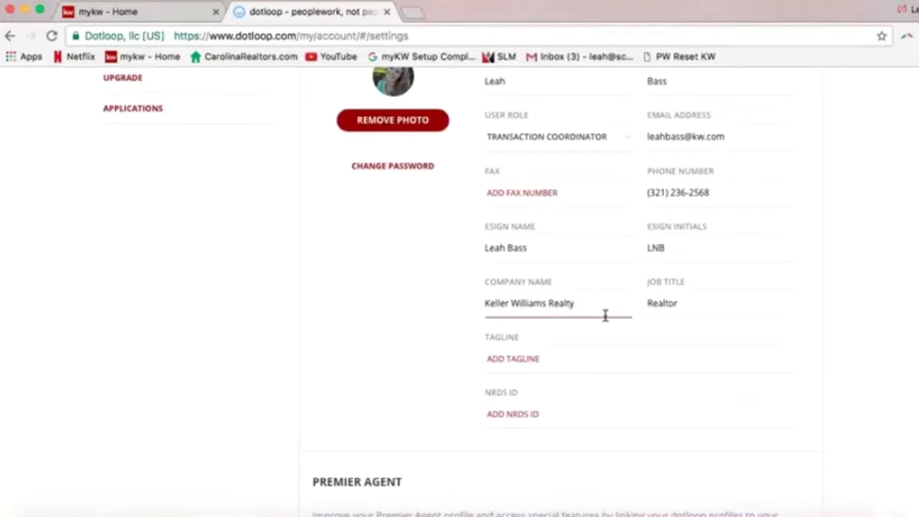
left_click(533, 316)
left_click(595, 315)
key("BackSpace")
type("y")
left_click(688, 308)
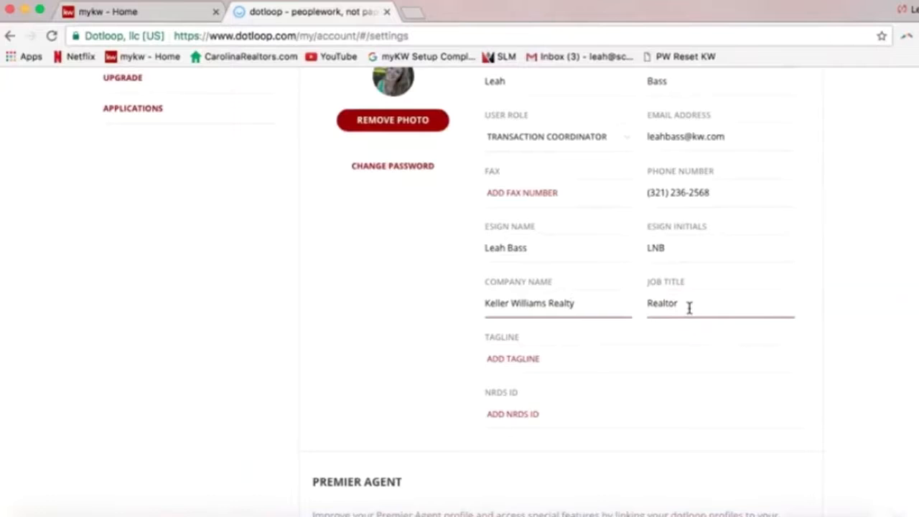
left_click(692, 331)
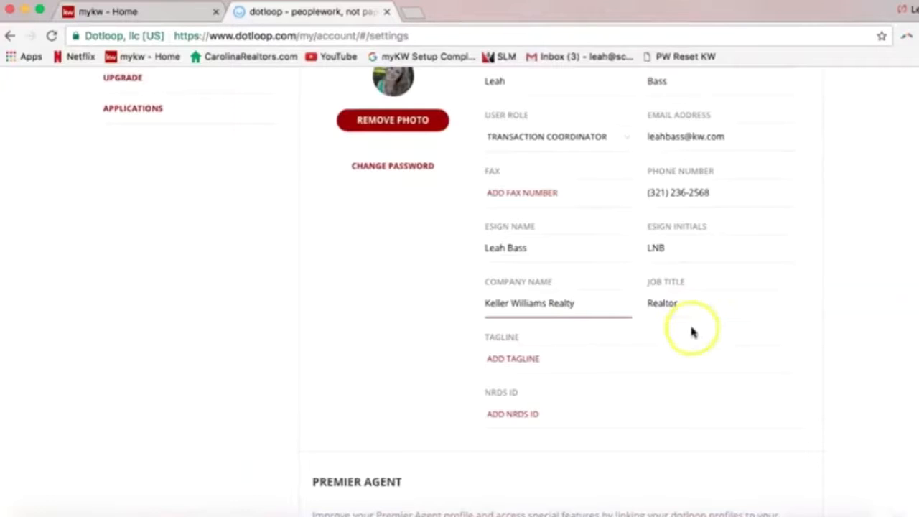
scroll(689, 345, "up", 1)
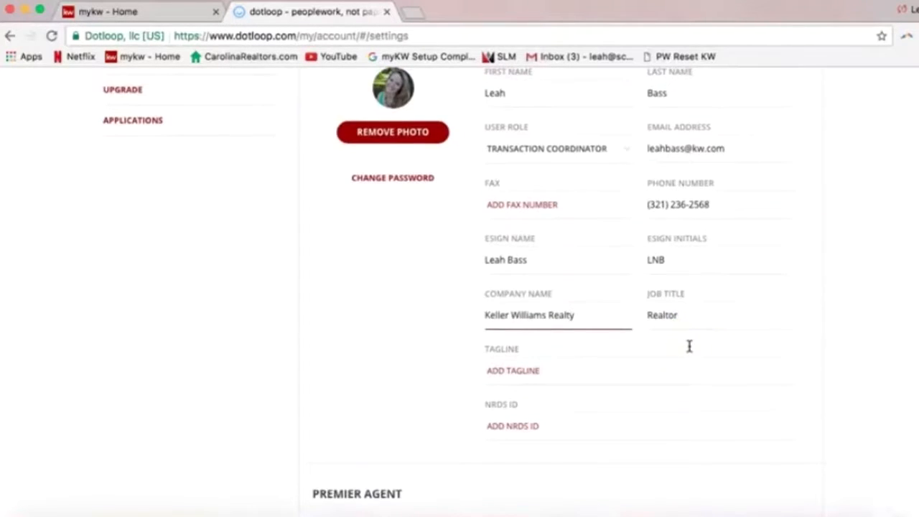
scroll(689, 347, "up", 2)
left_click(683, 345)
scroll(683, 345, "up", 1)
left_click(486, 315)
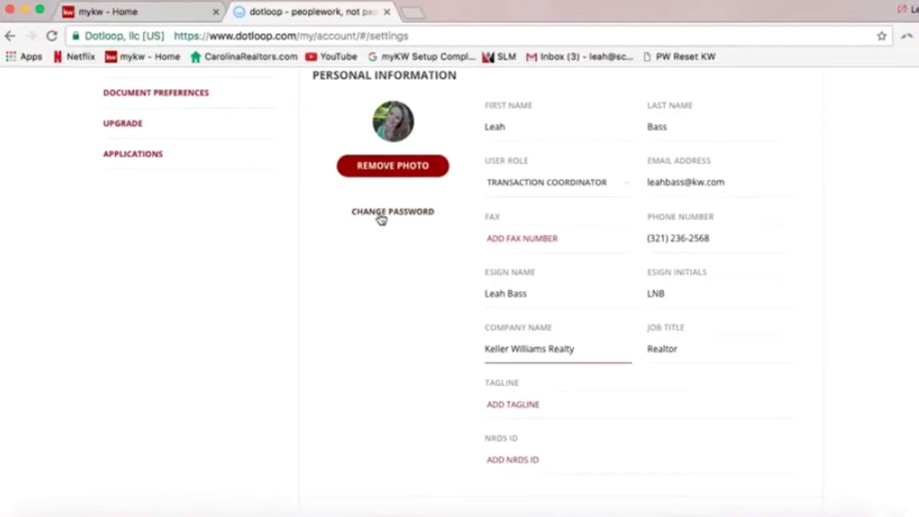
left_click(375, 241)
scroll(918, 276, "up", 1)
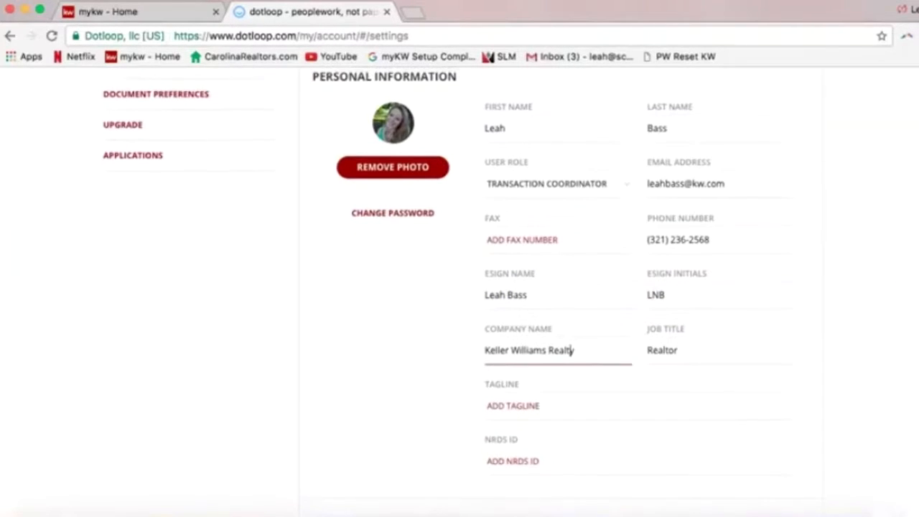
scroll(917, 276, "up", 1)
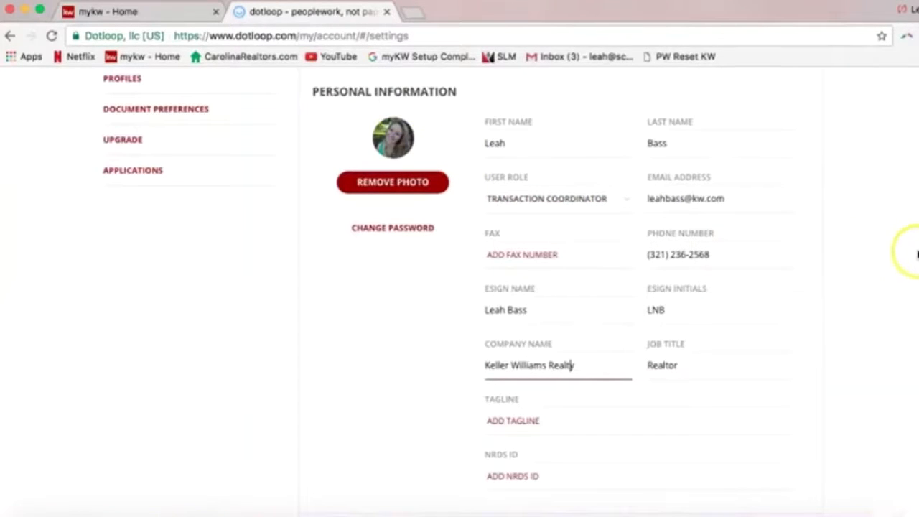
scroll(917, 280, "down", 5)
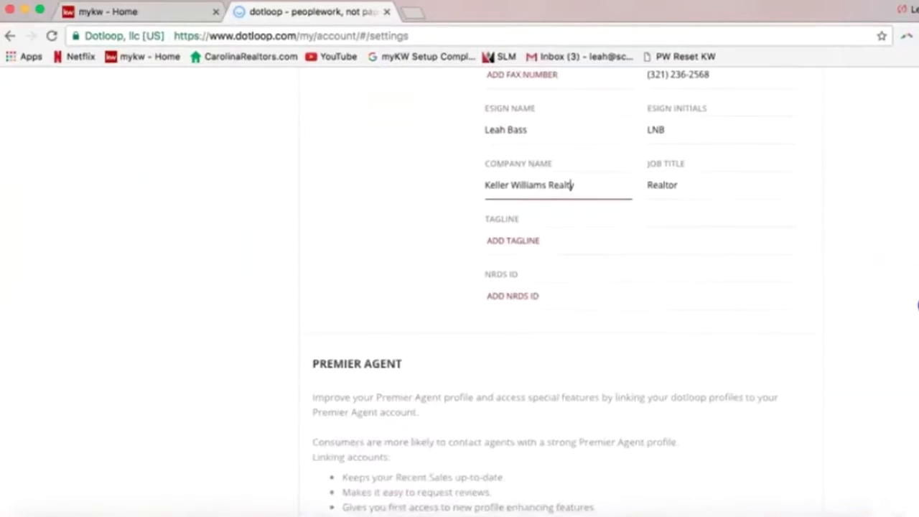
scroll(918, 305, "down", 10)
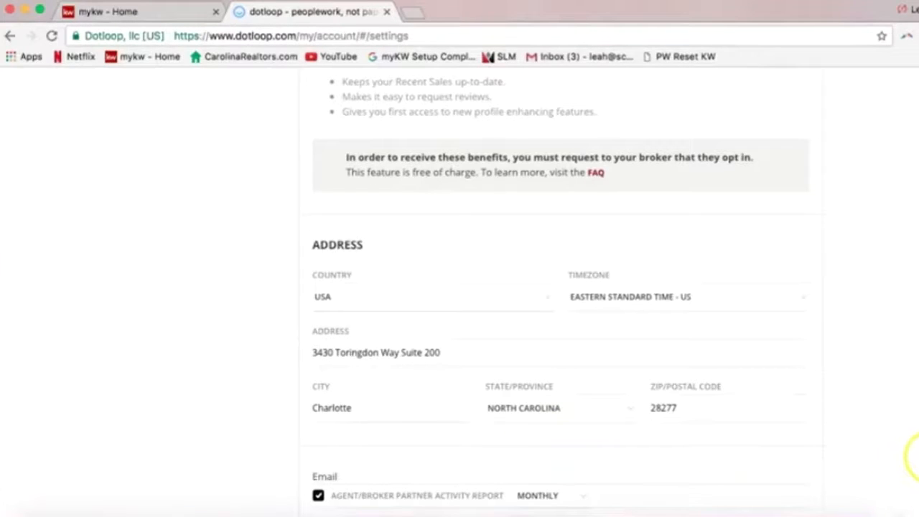
scroll(573, 322, "up", 10)
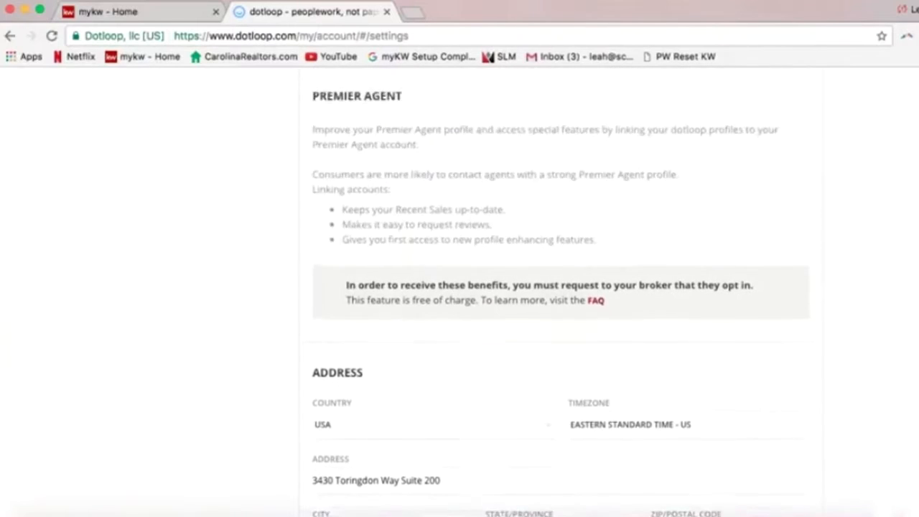
scroll(572, 323, "up", 5)
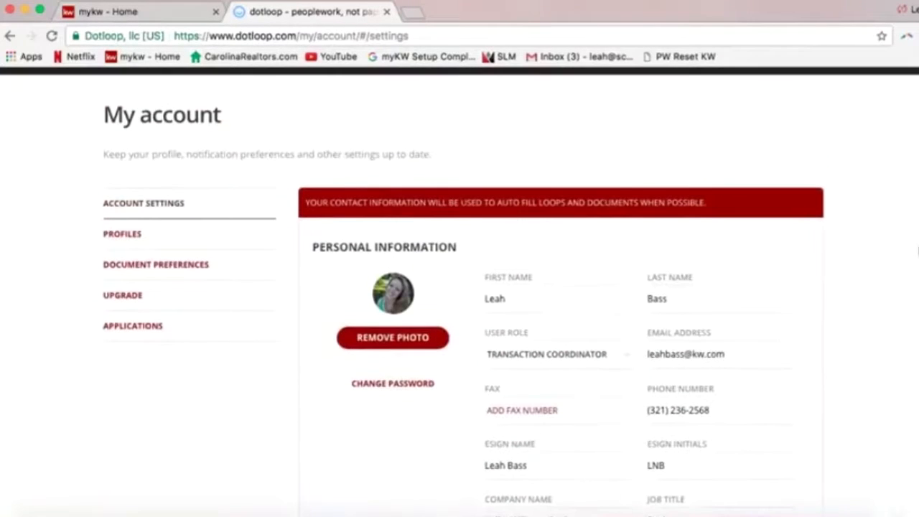
scroll(842, 287, "up", 2)
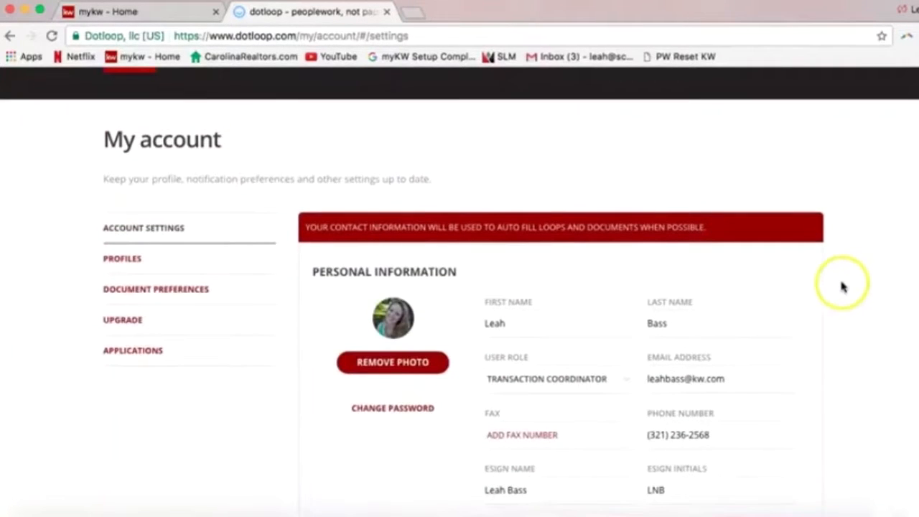
scroll(843, 286, "up", 3)
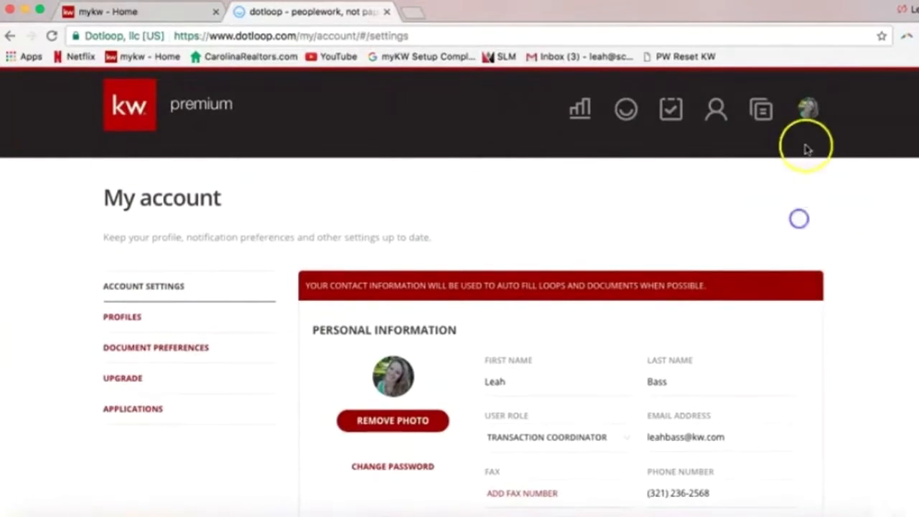
left_click(808, 109)
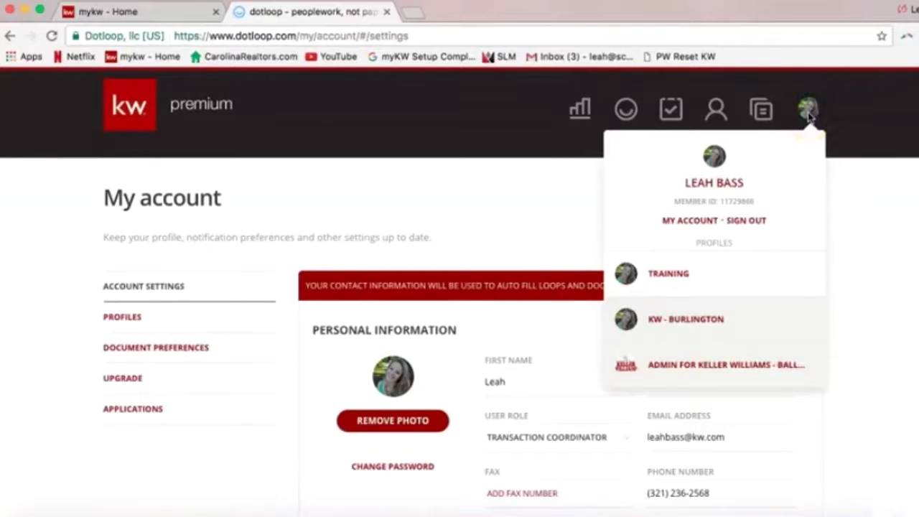
left_click(684, 224)
left_click(421, 364)
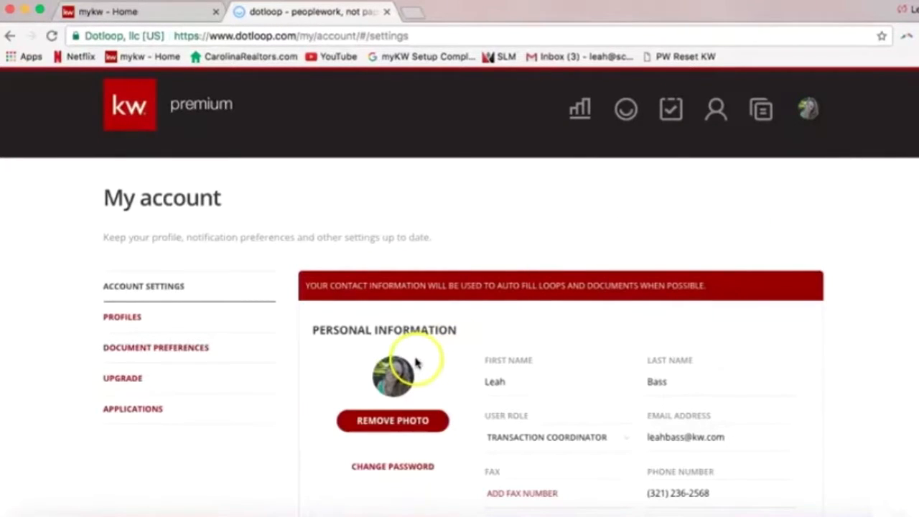
left_click(193, 327)
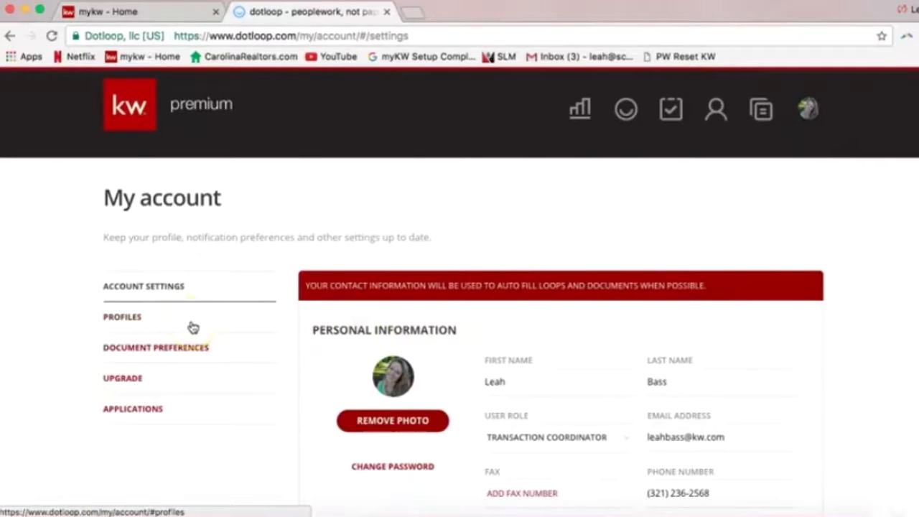
Open the Training profile under Profiles and select its phone number
left_click(132, 324)
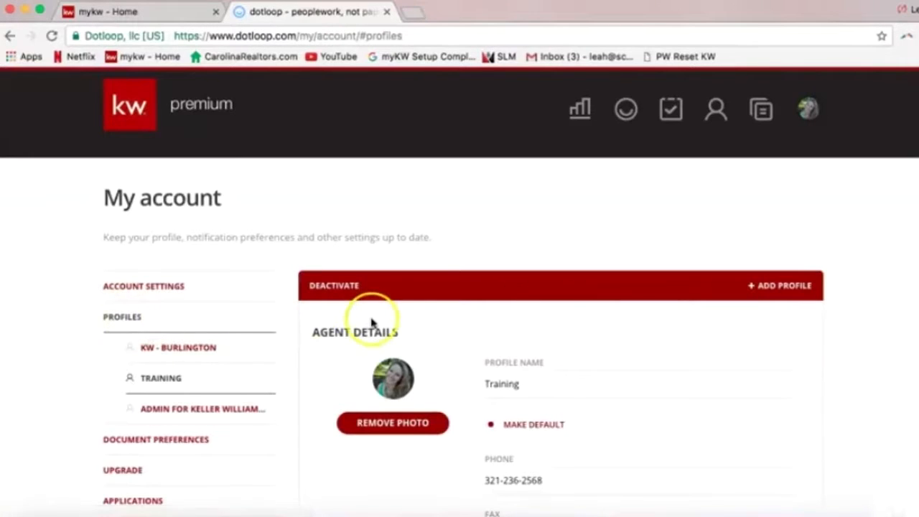
scroll(917, 237, "down", 5)
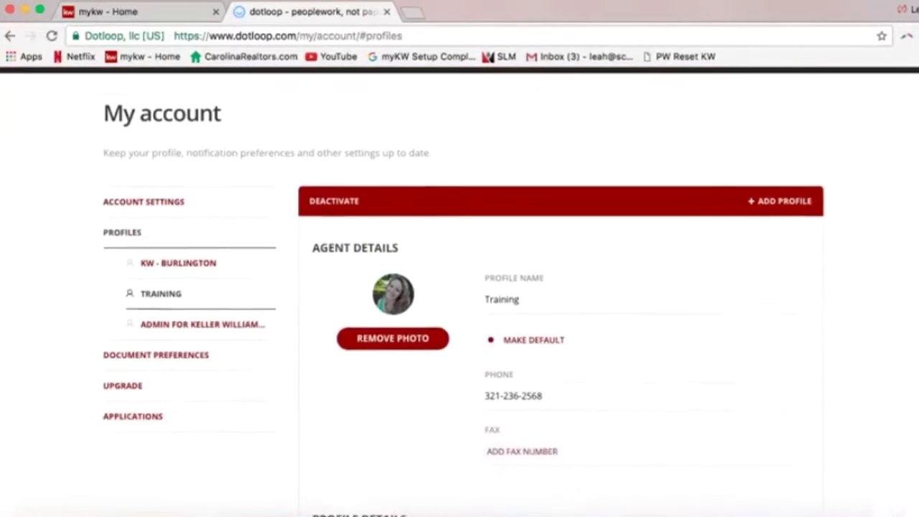
scroll(916, 227, "down", 3)
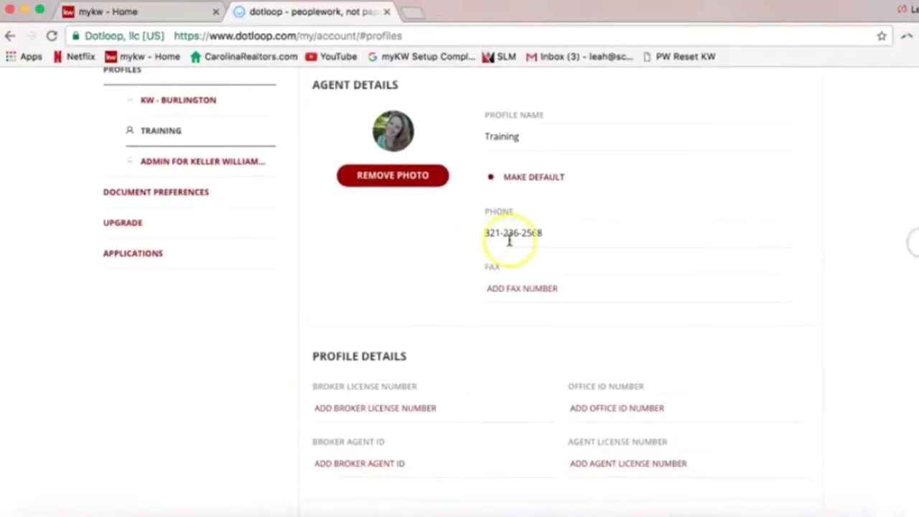
left_click(564, 241)
left_click_drag(564, 241, 487, 232)
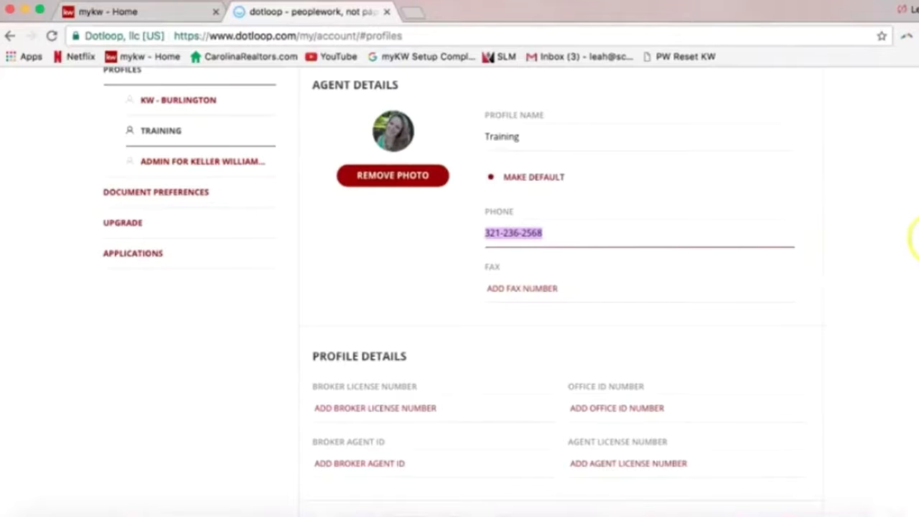
scroll(459, 287, "down", 3)
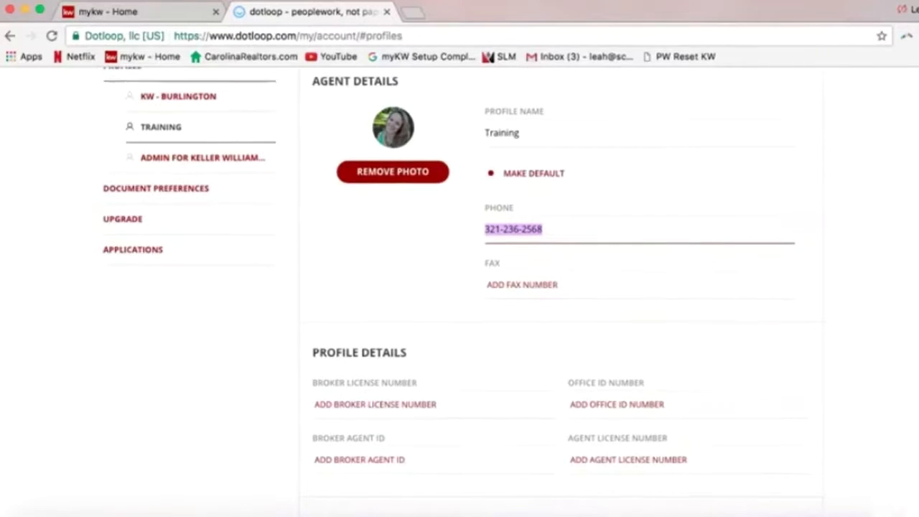
scroll(459, 287, "down", 1)
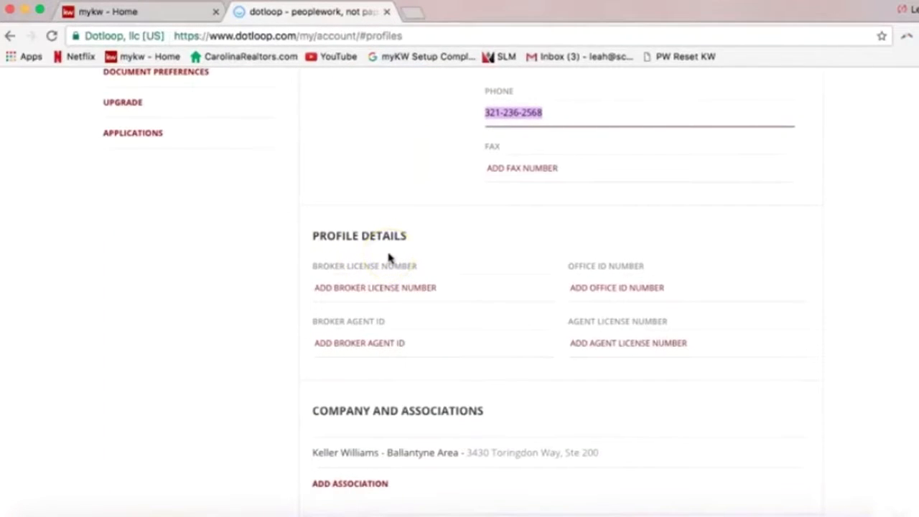
Begin an agent license number entry, then review the notification options below
left_click(578, 341)
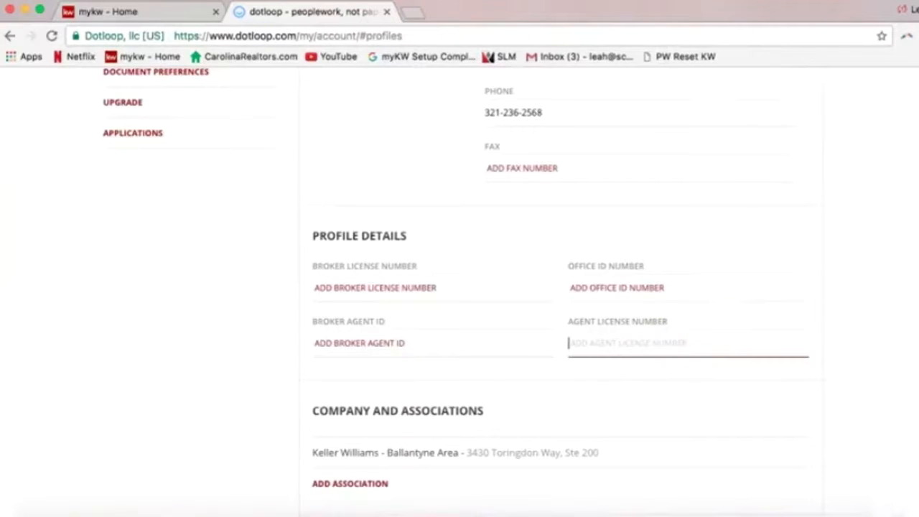
scroll(918, 323, "down", 5)
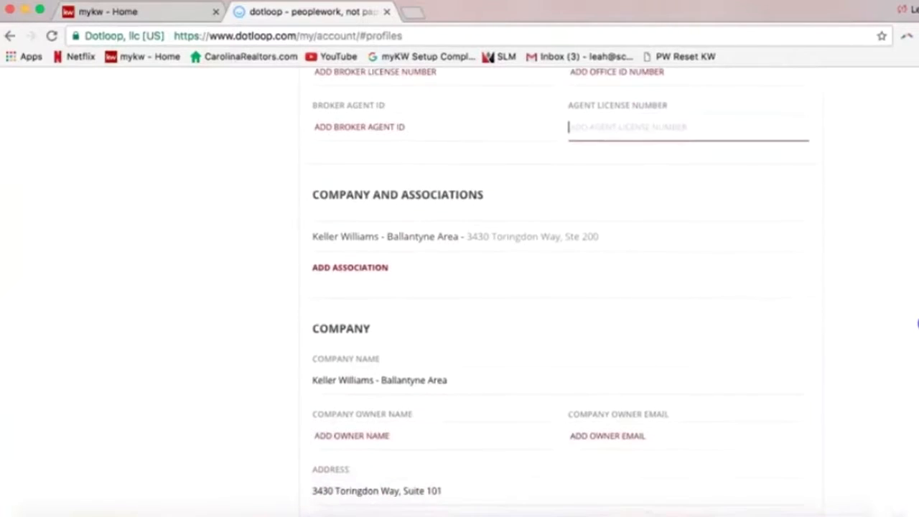
scroll(917, 324, "down", 3)
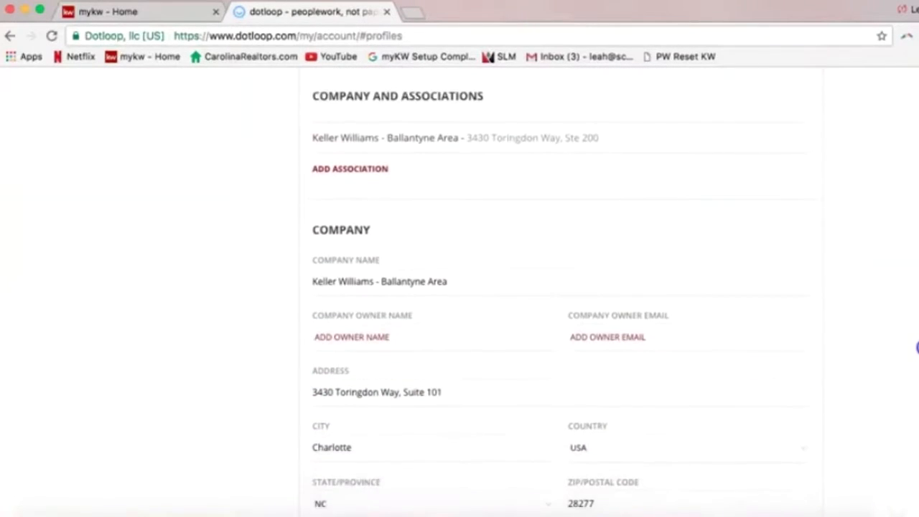
scroll(918, 348, "down", 3)
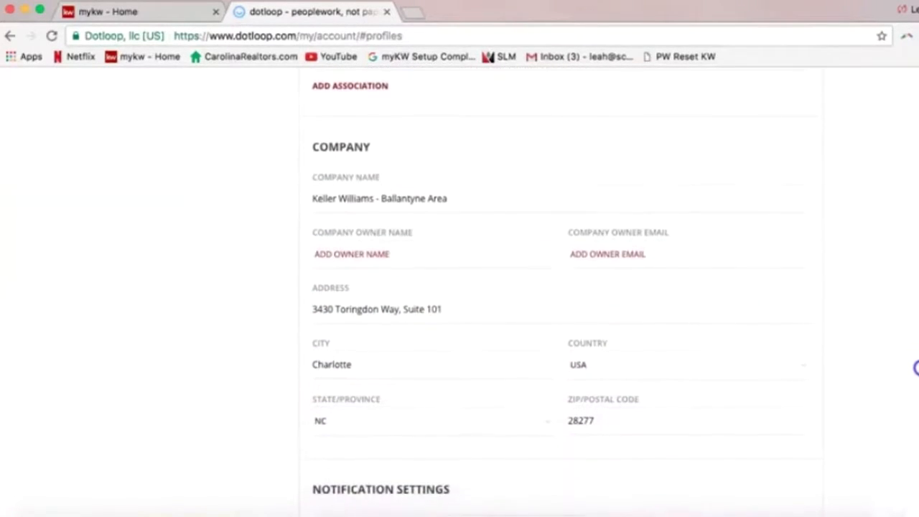
scroll(917, 368, "down", 1)
scroll(917, 369, "down", 1)
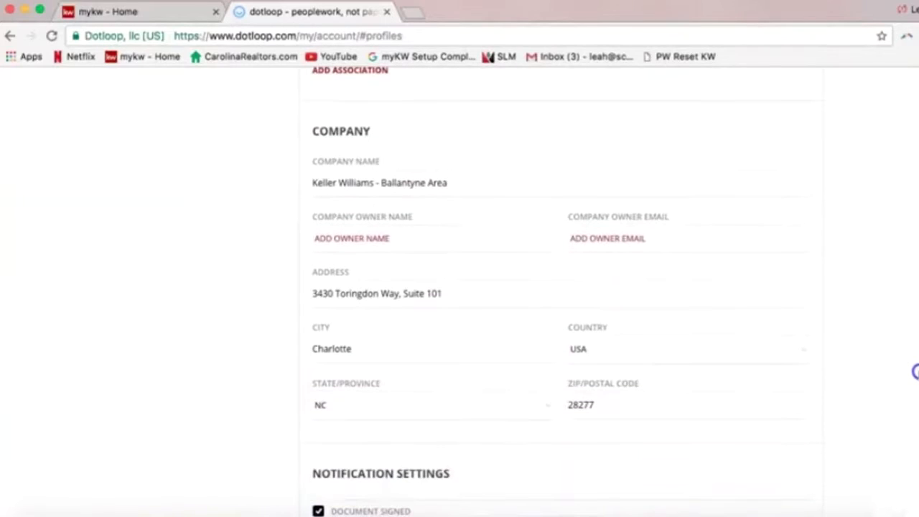
scroll(915, 372, "down", 8)
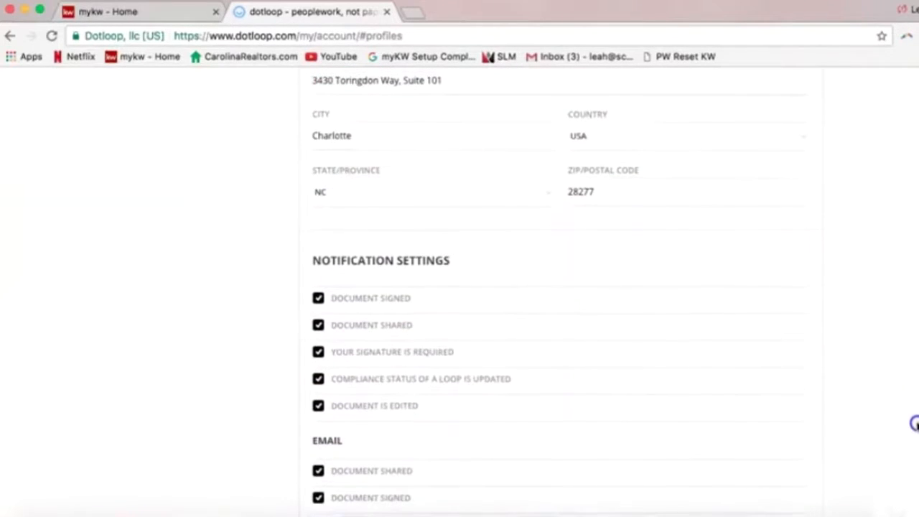
scroll(915, 431, "down", 6)
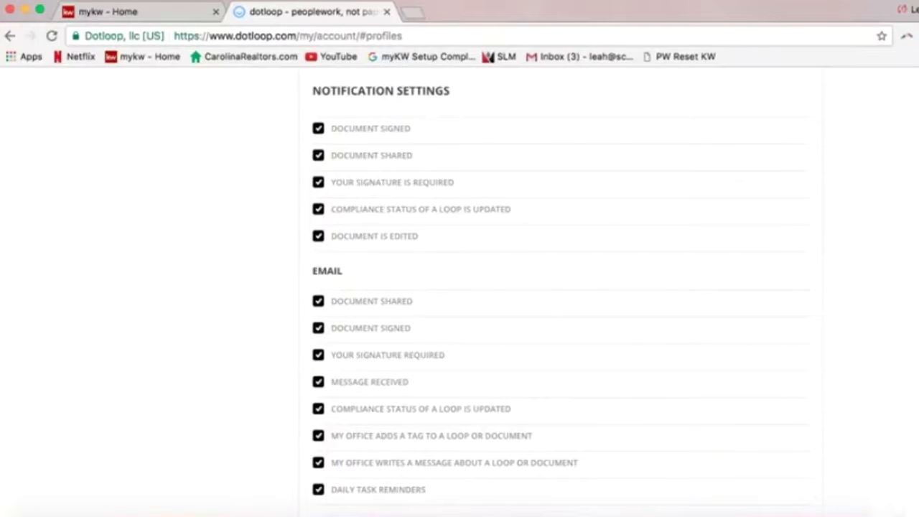
scroll(918, 433, "down", 1)
scroll(918, 467, "down", 1)
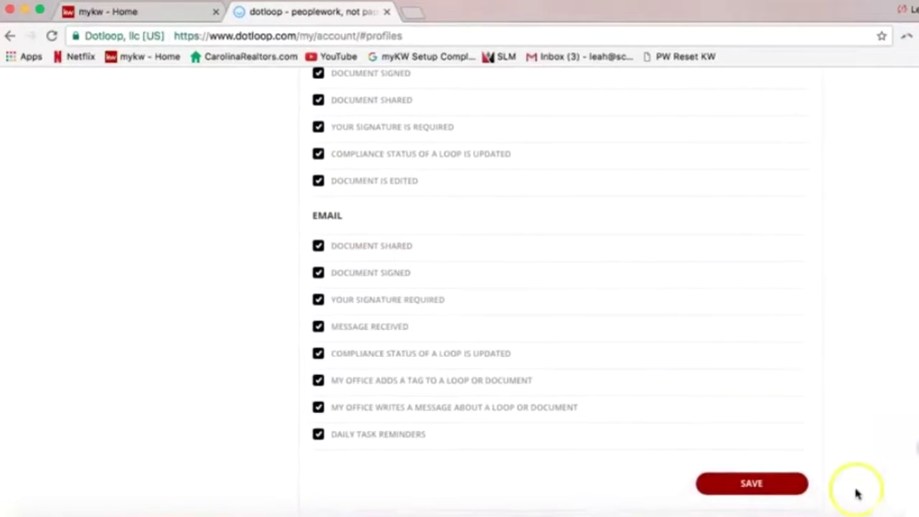
Save the Training profile's notification preferences with every option checked
left_click(770, 488)
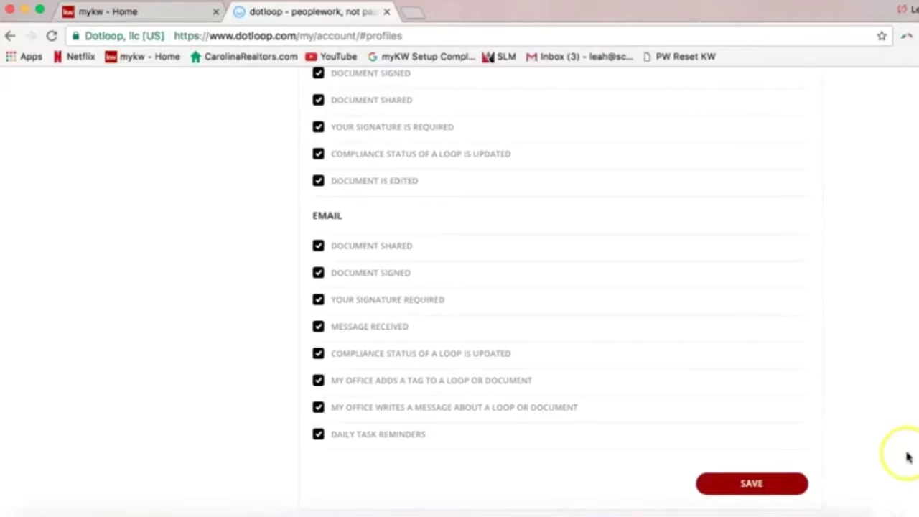
left_click_drag(918, 399, 918, 146)
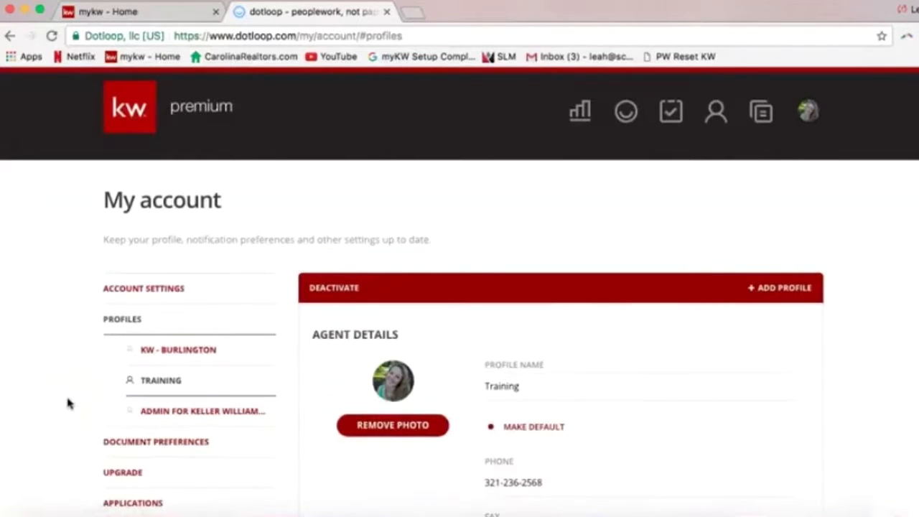
scroll(65, 402, "down", 1)
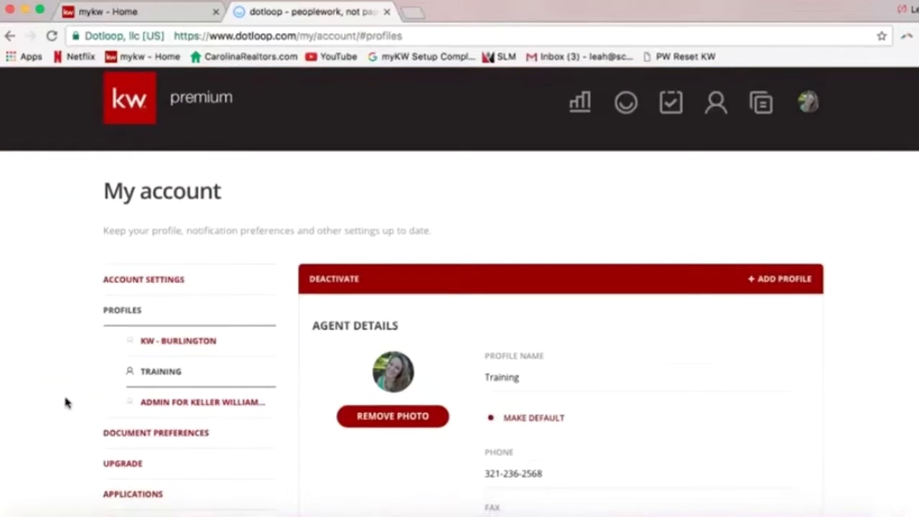
scroll(65, 402, "down", 1)
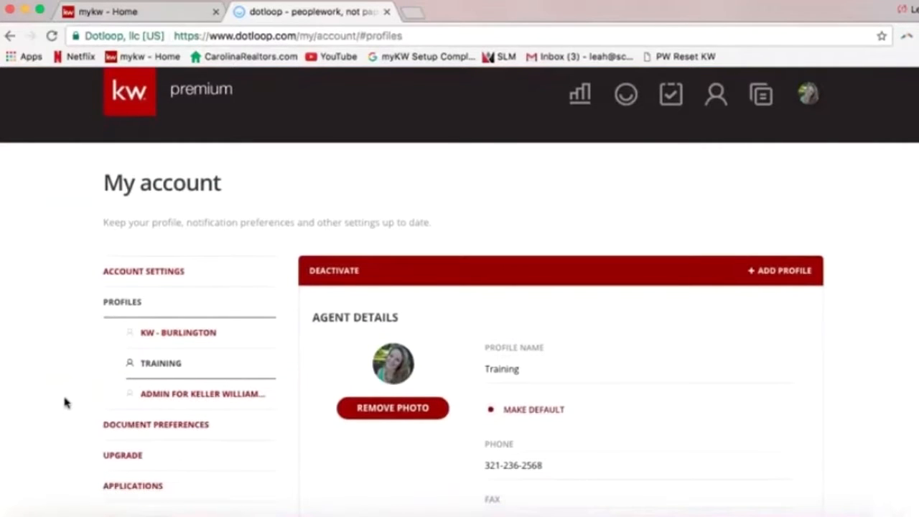
scroll(64, 402, "down", 1)
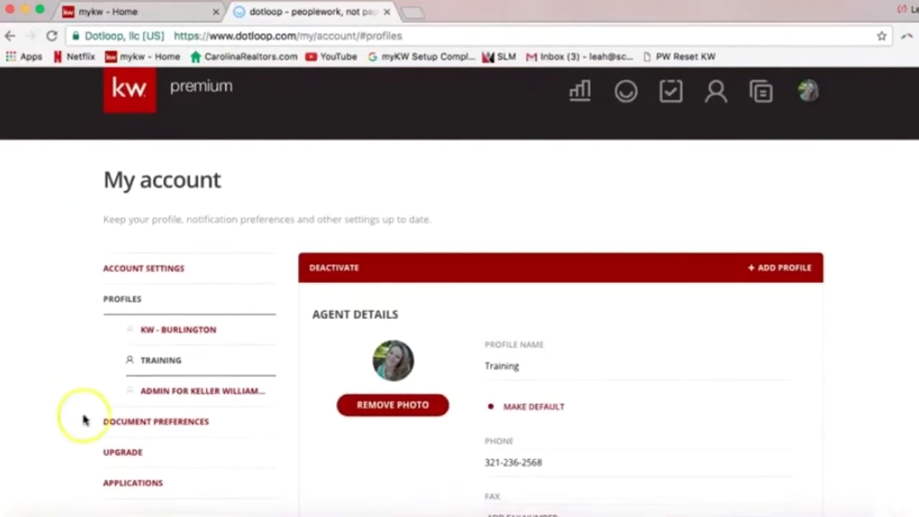
Open Document Preferences and keep font colour Black and font size 12PT
left_click(138, 425)
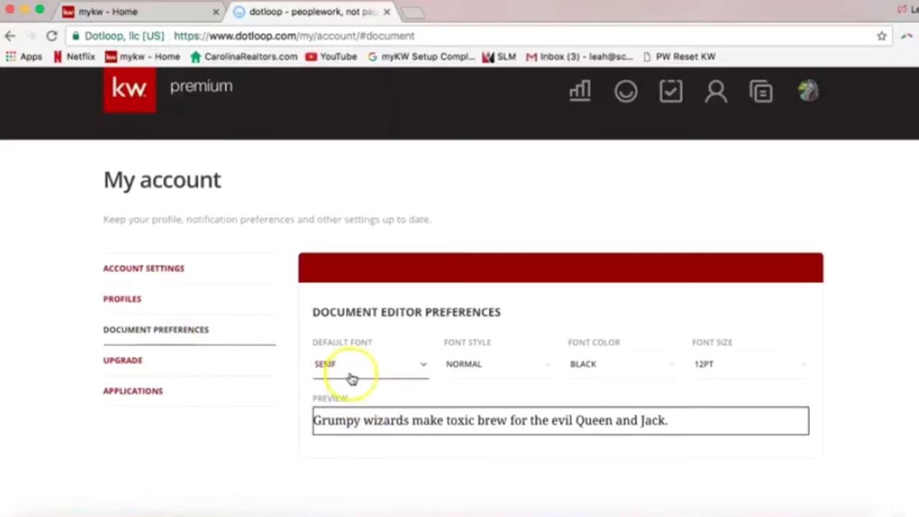
left_click(588, 367)
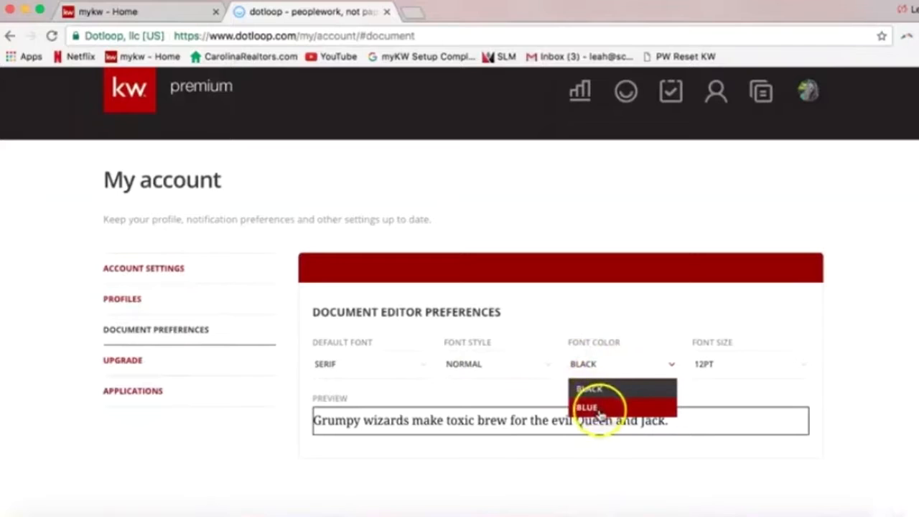
left_click(717, 395)
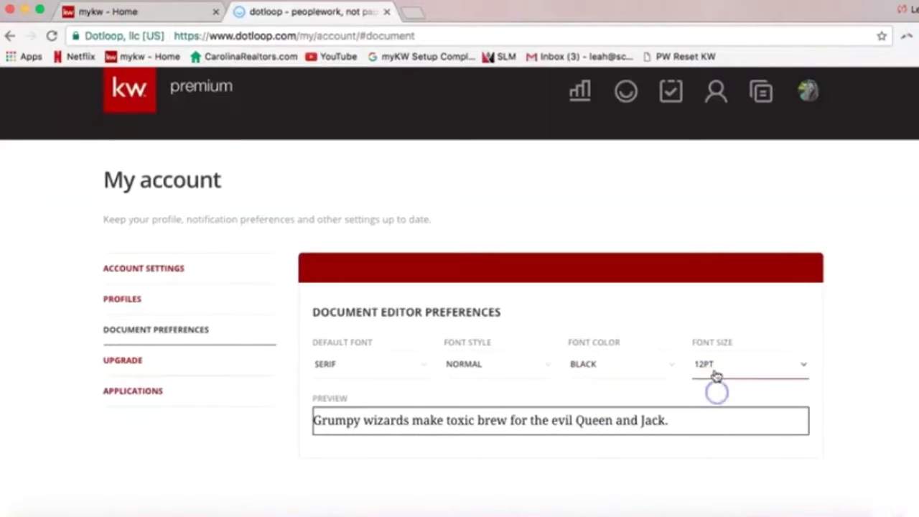
left_click(715, 372)
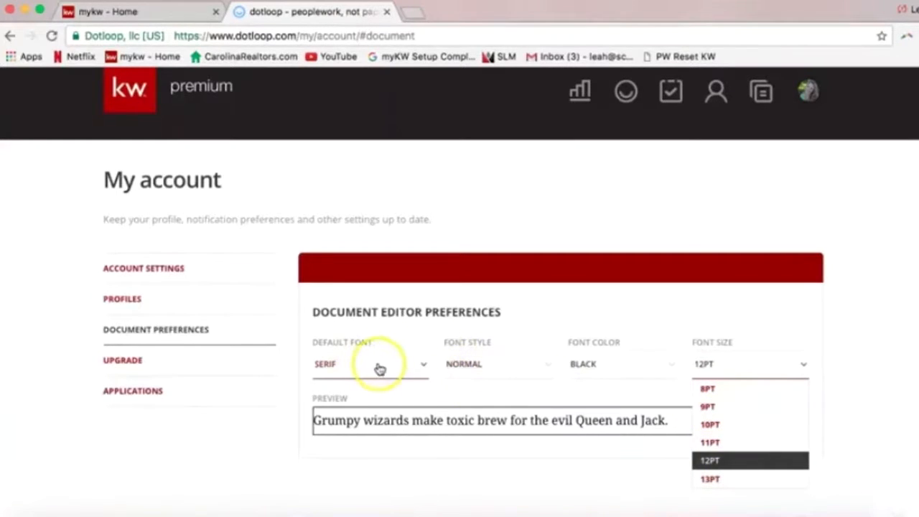
left_click(474, 396)
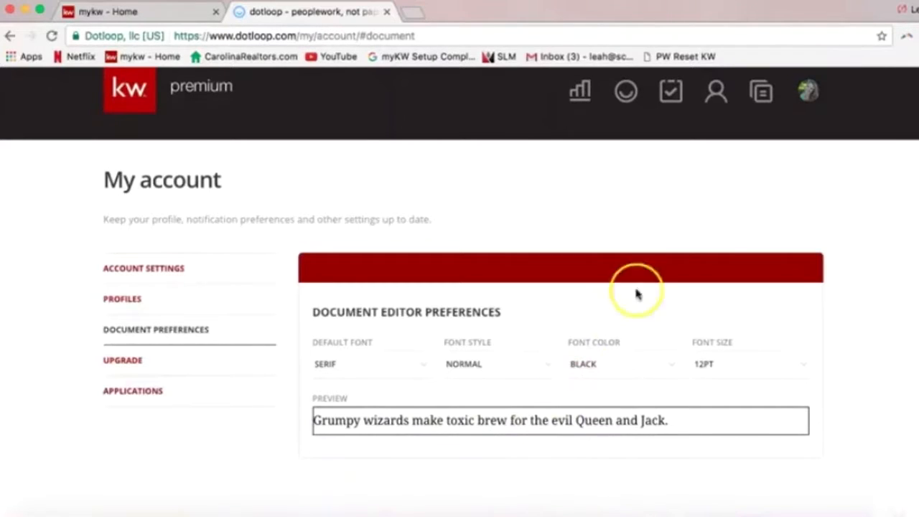
left_click(612, 180)
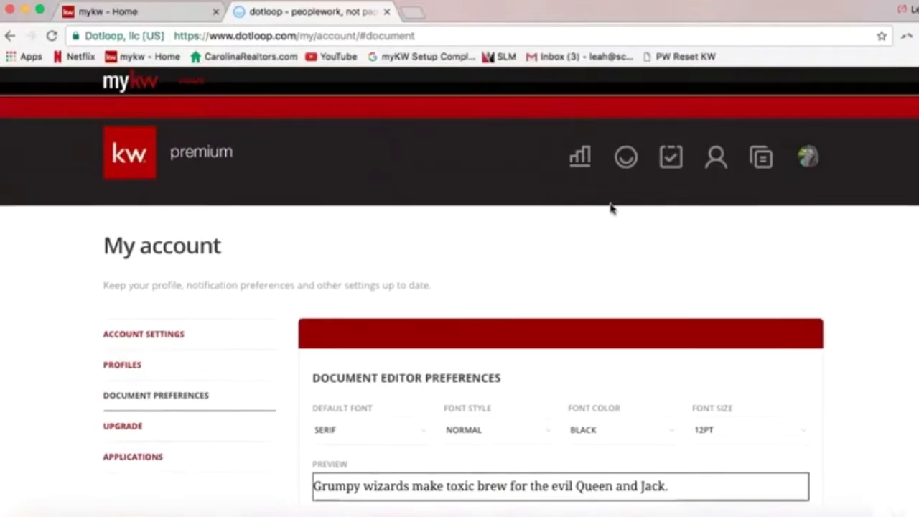
Go to the Templates page using the header's Templates icon
left_click(764, 164)
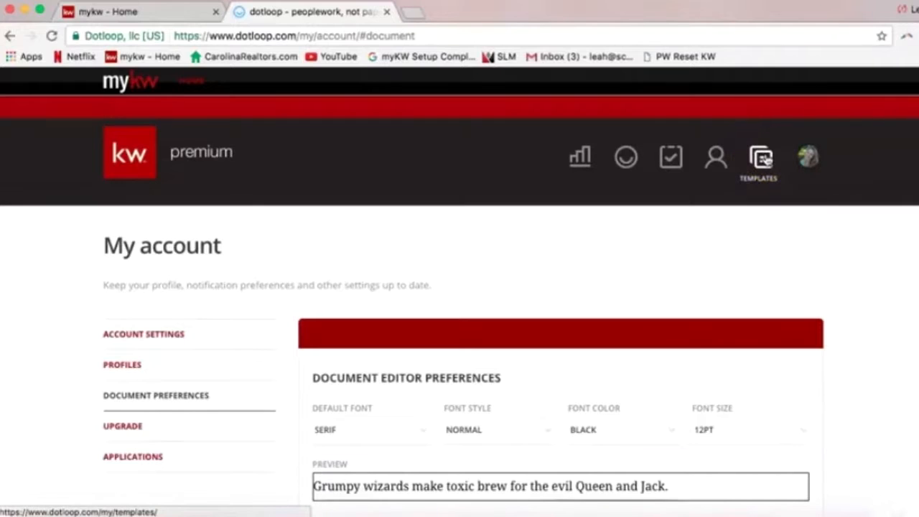
left_click(767, 167)
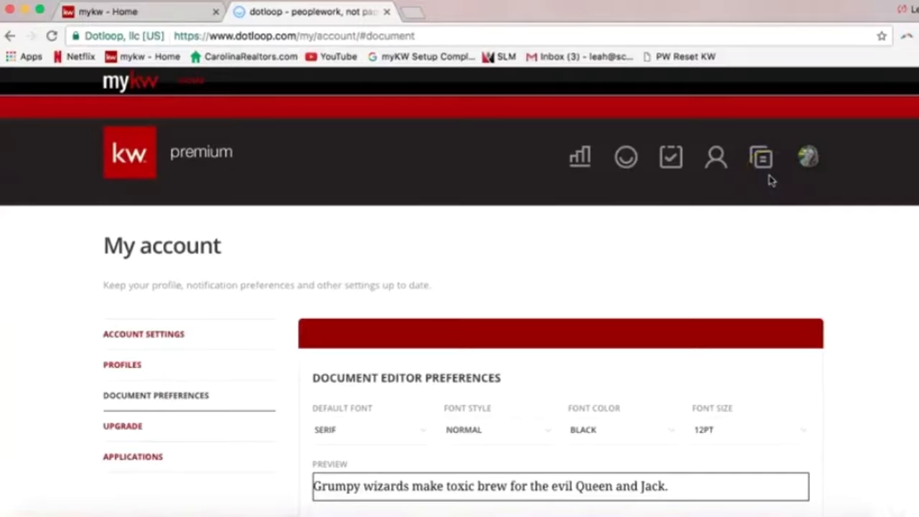
left_click(763, 165)
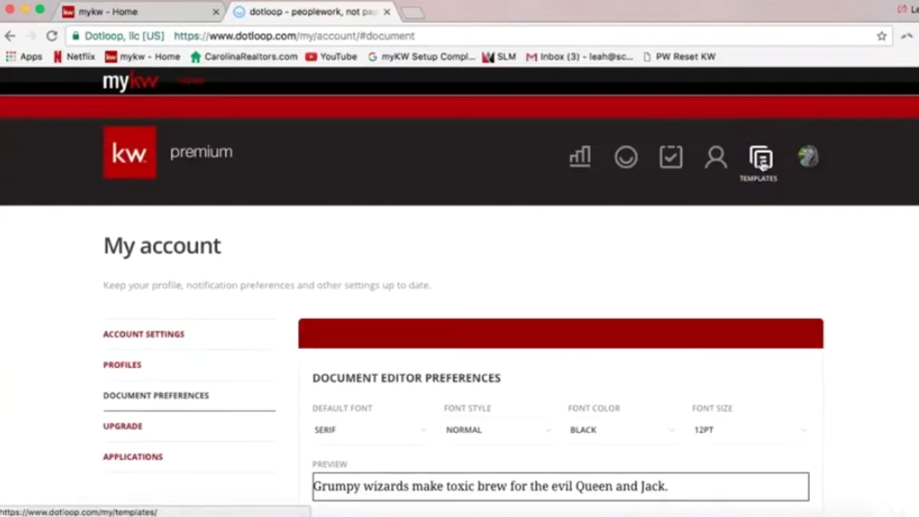
left_click(763, 165)
Browse the template folder list in the sidebar and pick the NCAR 2017 folder
left_click(444, 211)
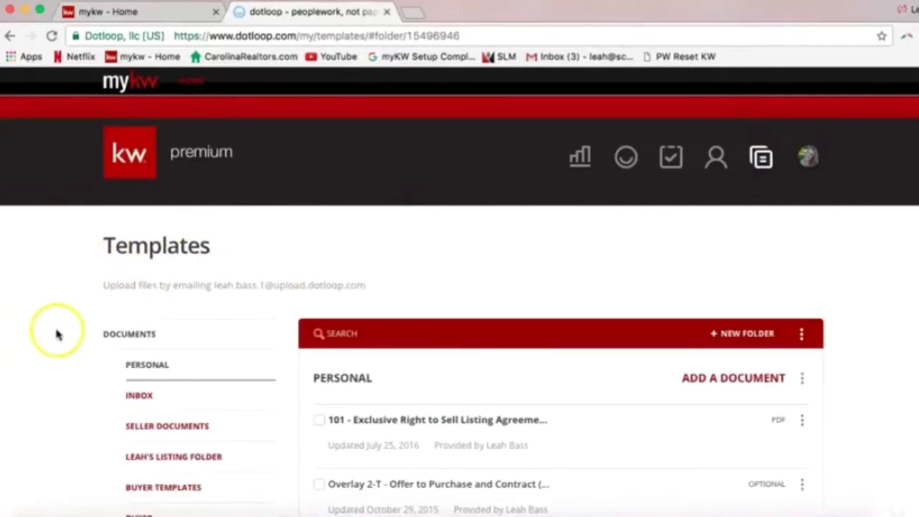
scroll(58, 334, "down", 1)
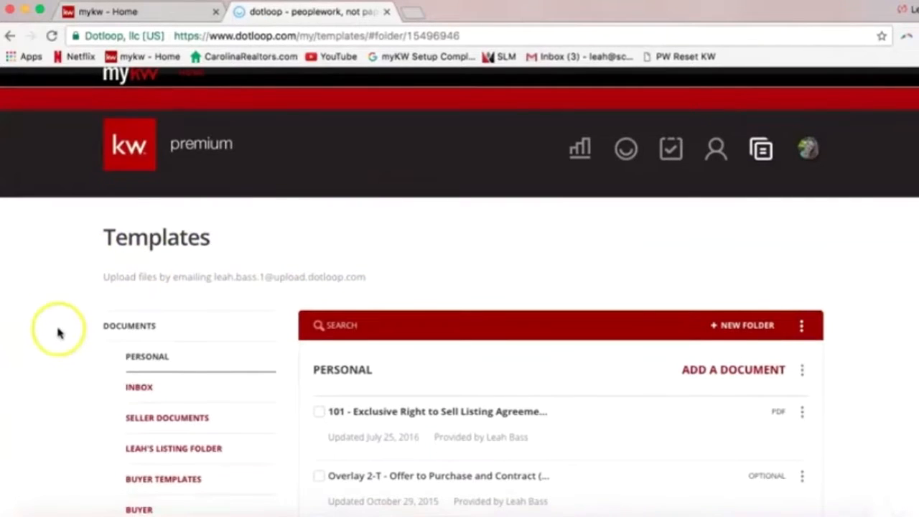
scroll(57, 333, "down", 2)
scroll(57, 332, "down", 1)
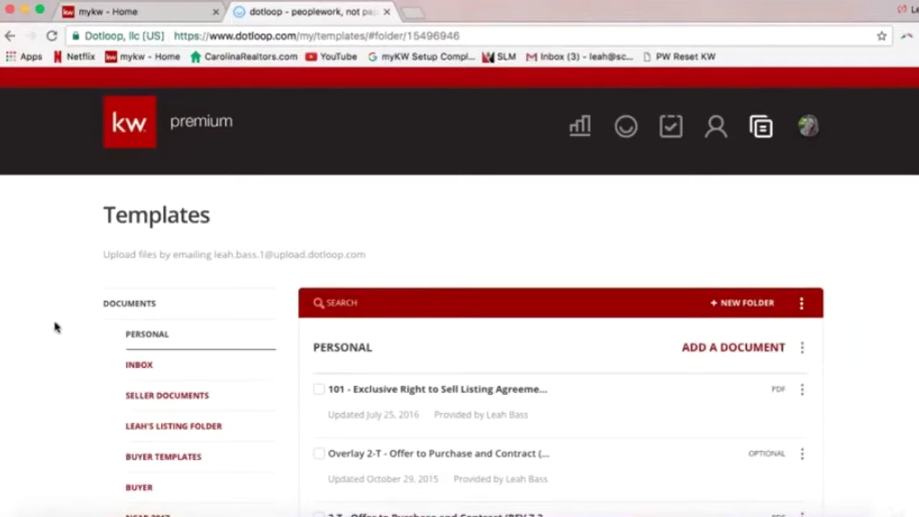
scroll(59, 336, "down", 1)
scroll(59, 338, "down", 3)
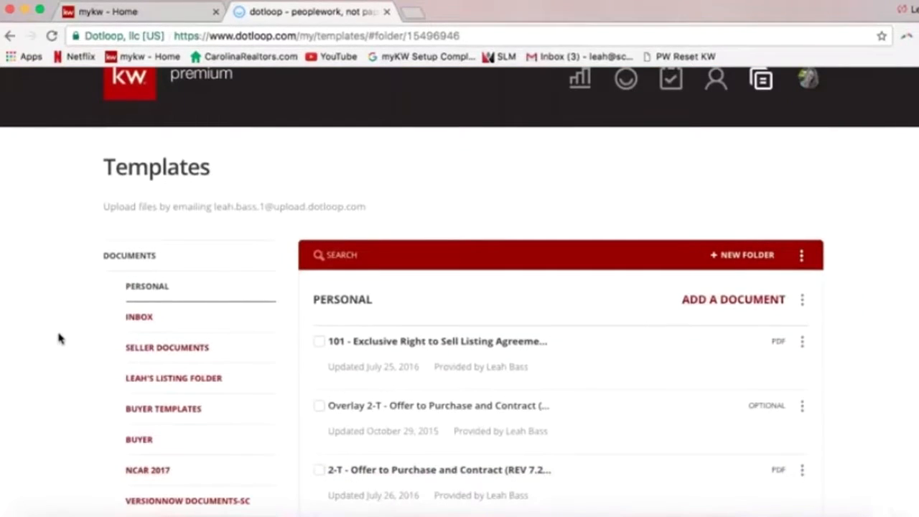
left_click(62, 361)
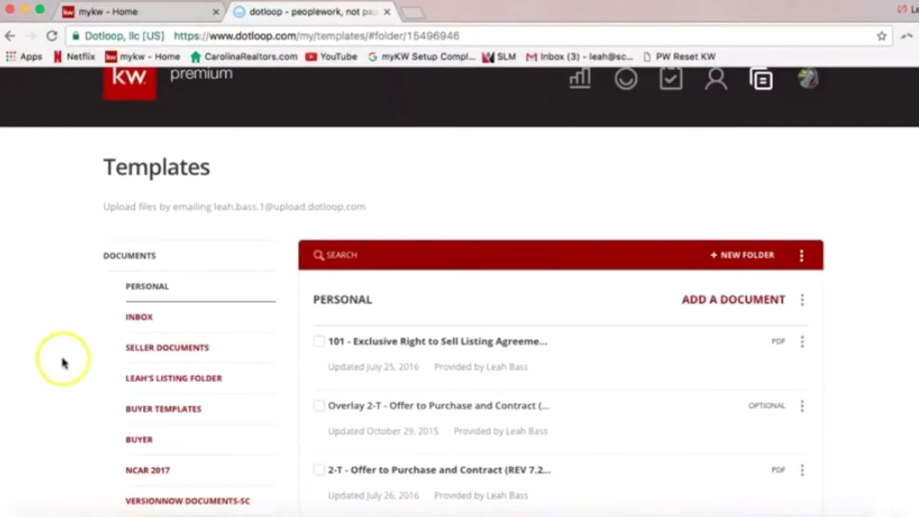
scroll(62, 360, "down", 3)
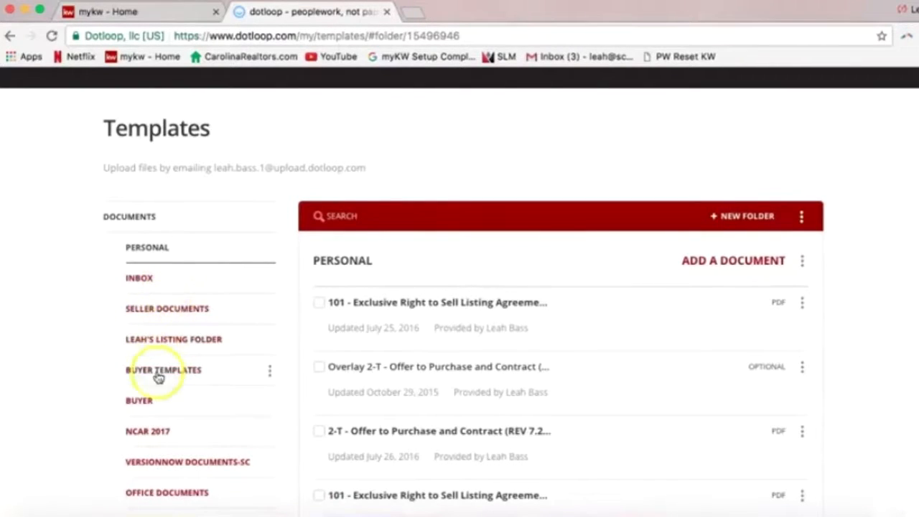
scroll(152, 389, "down", 2)
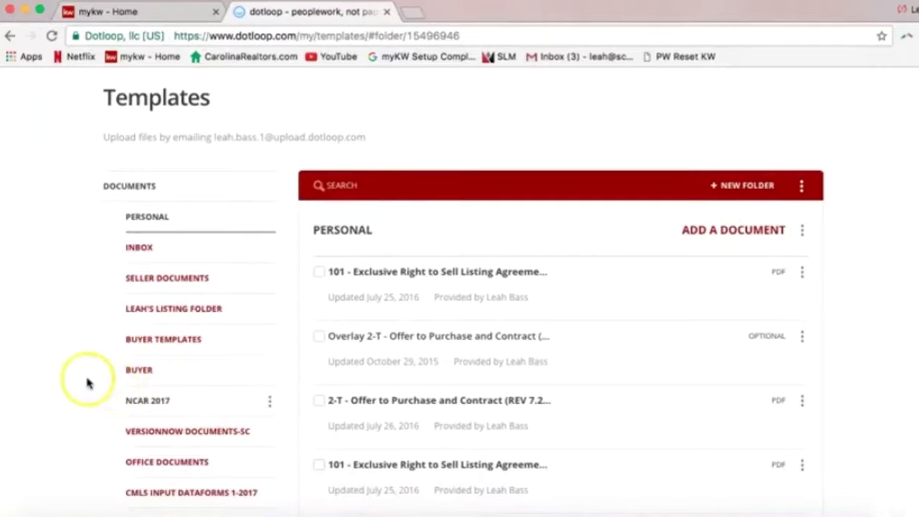
scroll(189, 334, "down", 2)
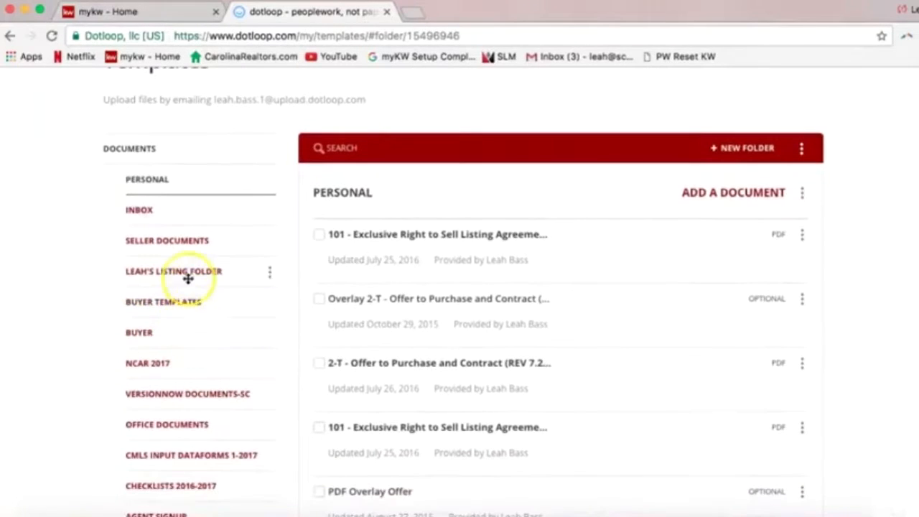
left_click(158, 400)
left_click(147, 366)
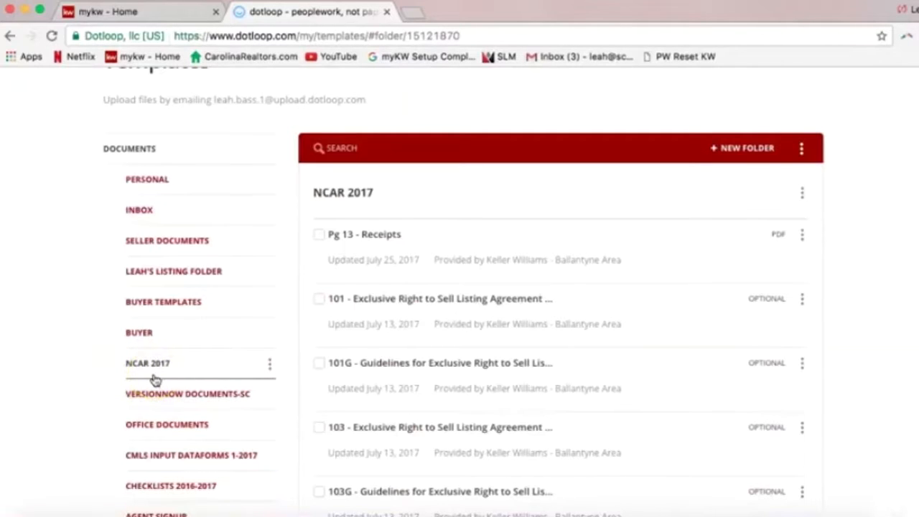
Open the NCAR 2017 folder, browse its forms, and click into the template search
left_click(154, 375)
left_click(352, 148)
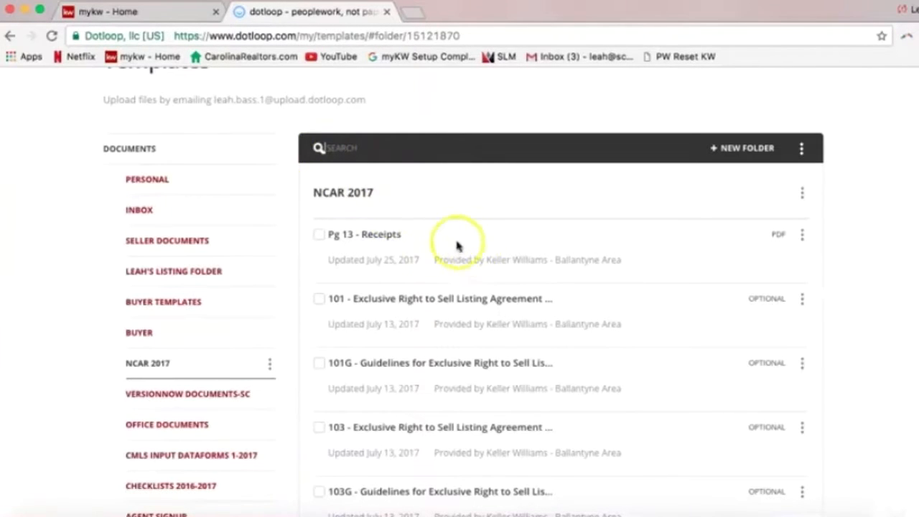
left_click(863, 260)
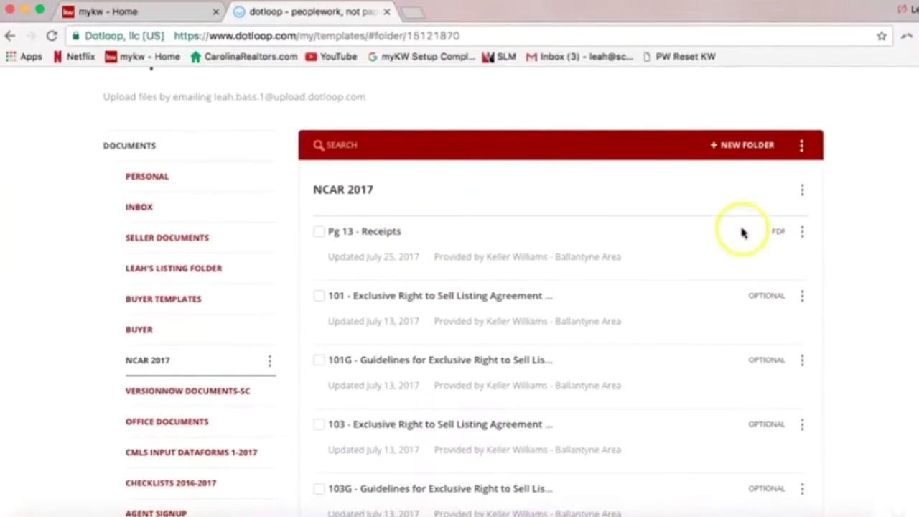
scroll(797, 215, "up", 3)
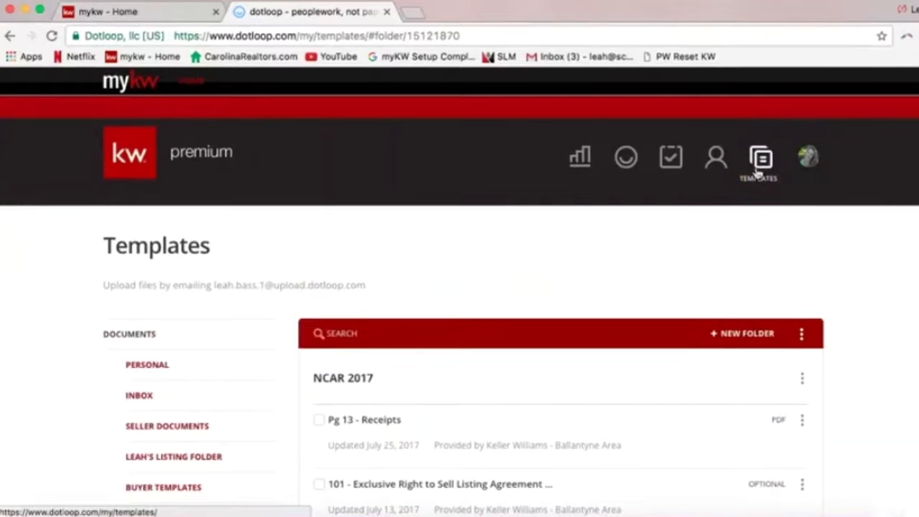
scroll(238, 307, "down", 4)
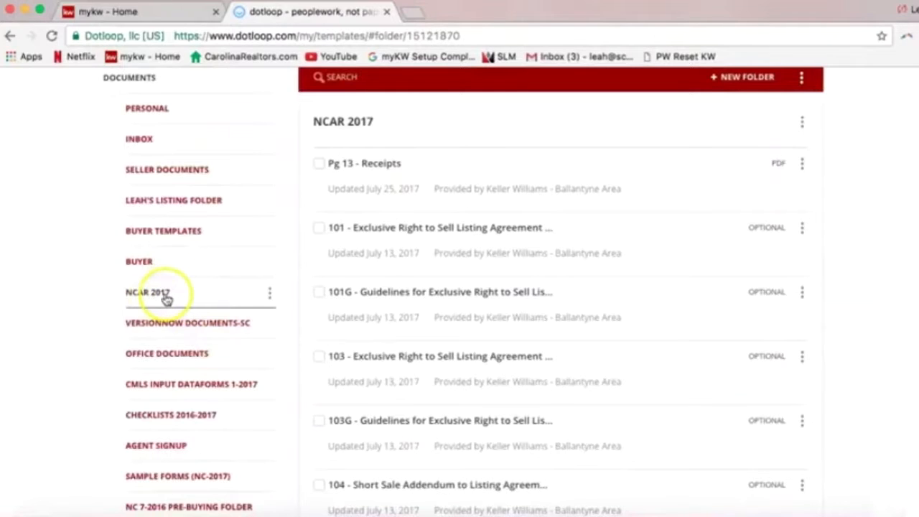
scroll(167, 301, "up", 1)
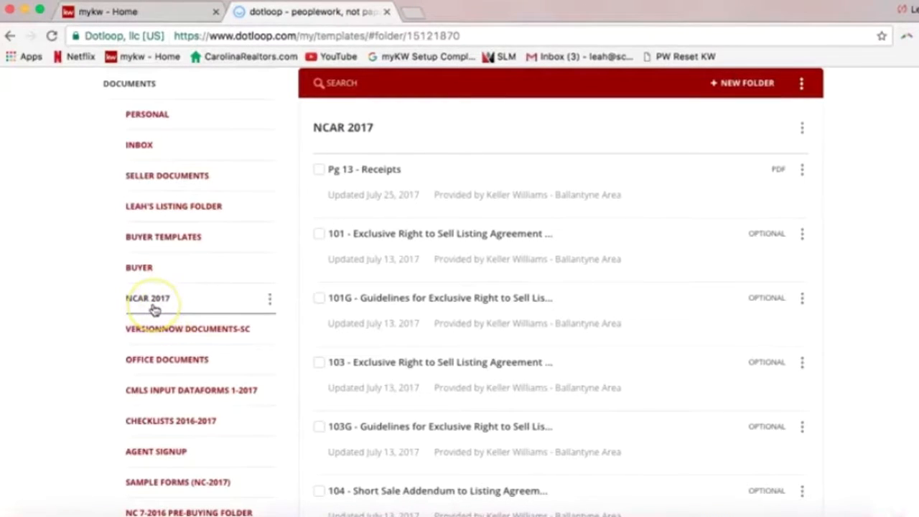
left_click(339, 83)
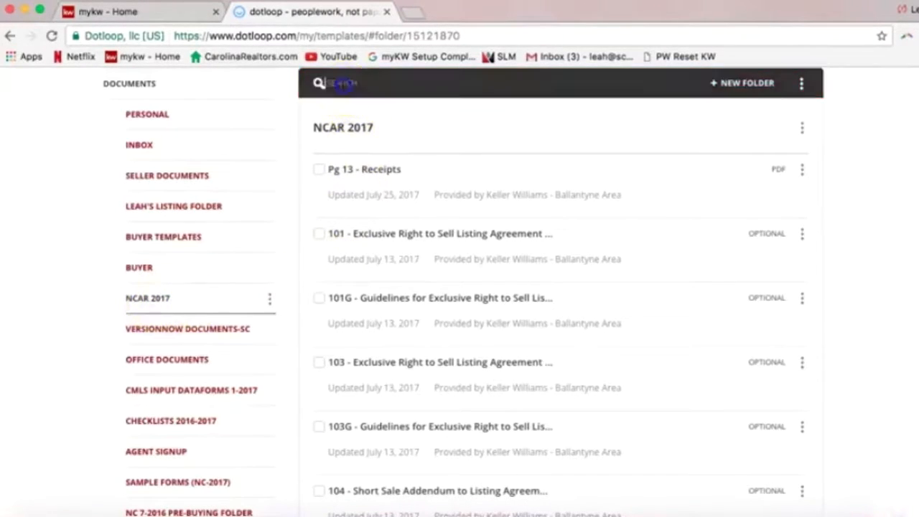
Search the NCAR 2017 templates for 'listing' to show only listing forms
scroll(283, 201, "up", 1)
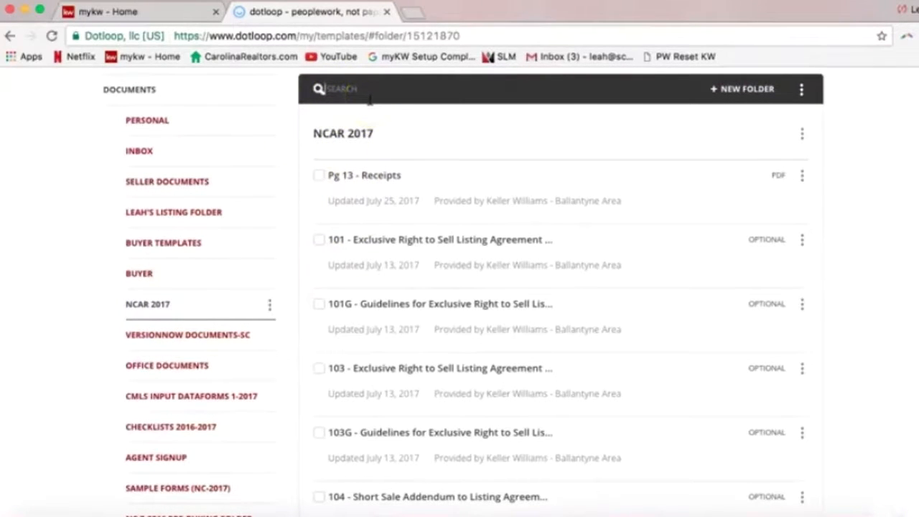
type("listing")
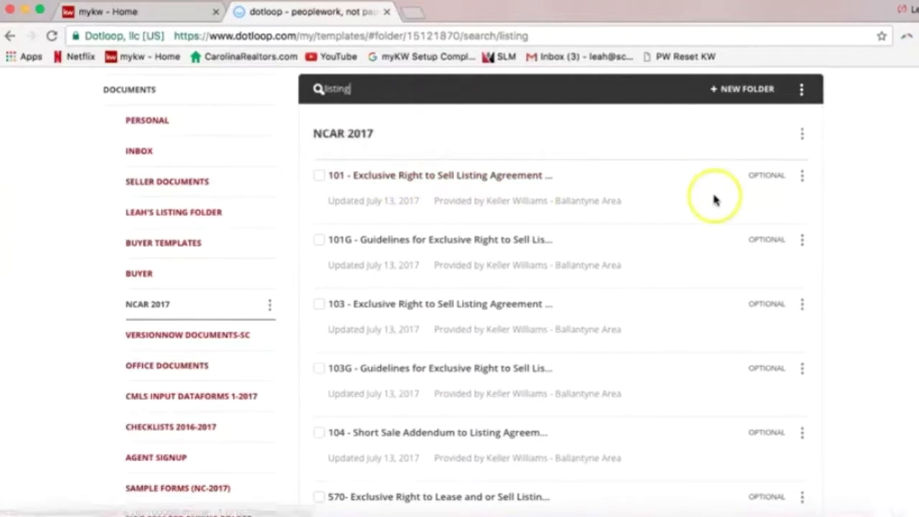
Download the 101 Exclusive Right to Sell listing agreement template from the filtered results
left_click(803, 177)
left_click(802, 176)
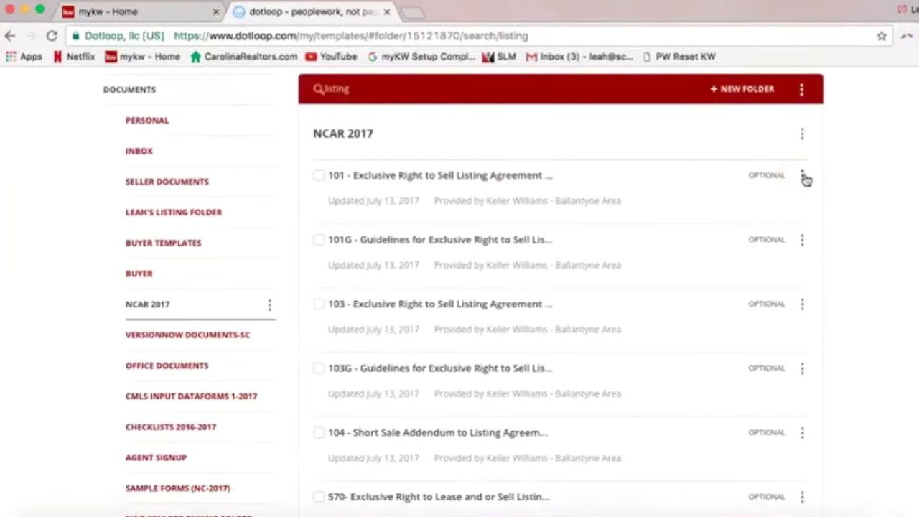
left_click(803, 176)
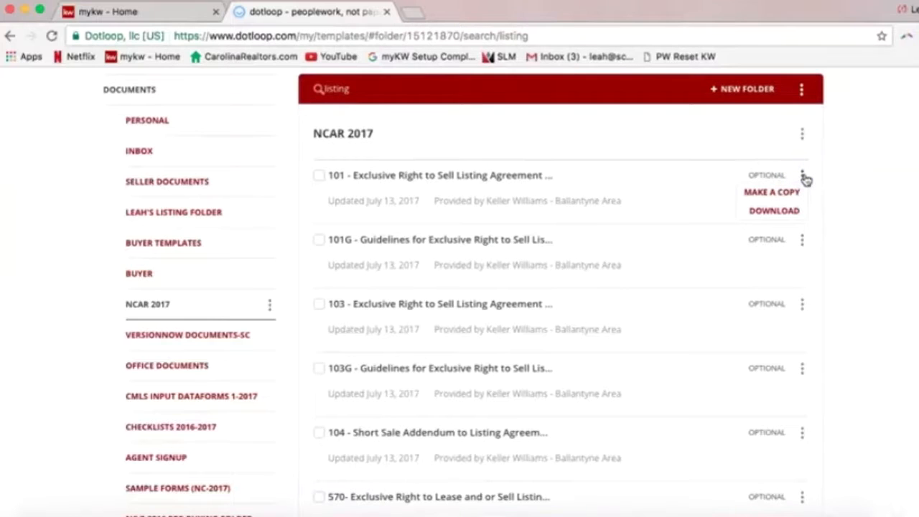
left_click(793, 214)
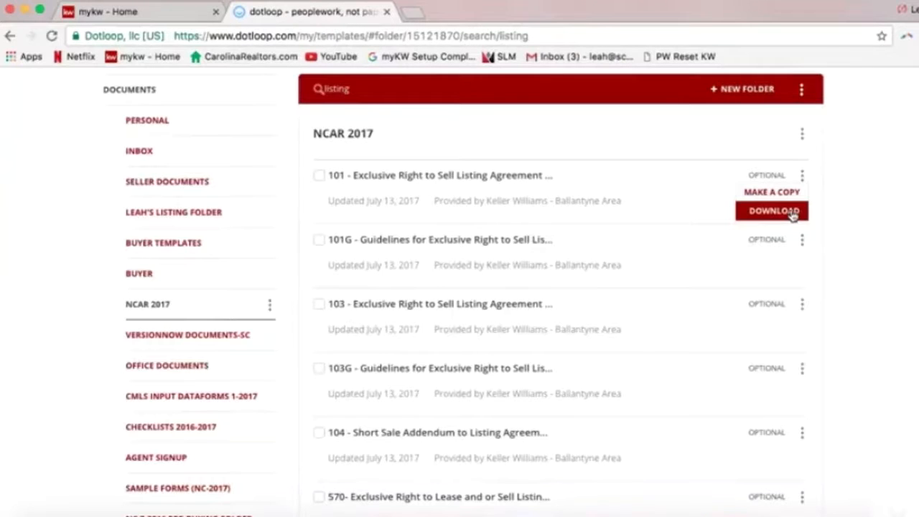
left_click(851, 193)
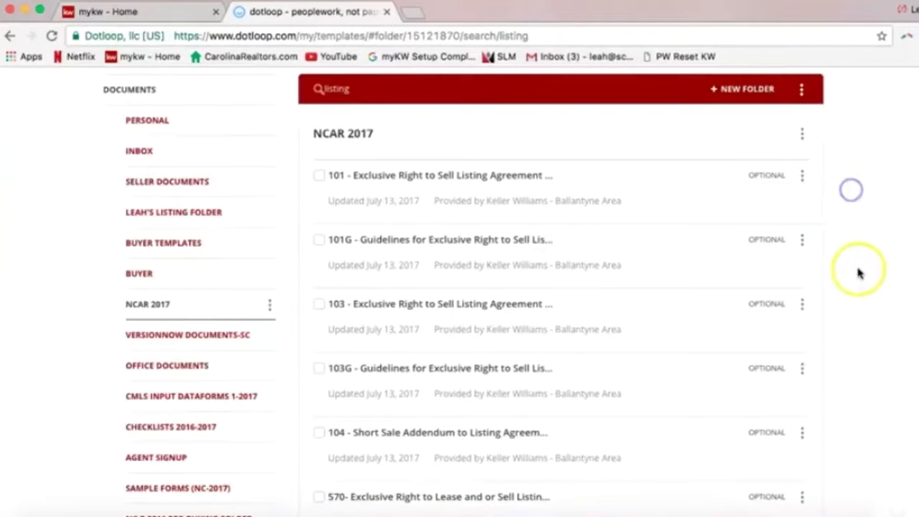
scroll(859, 269, "up", 1)
scroll(861, 260, "up", 1)
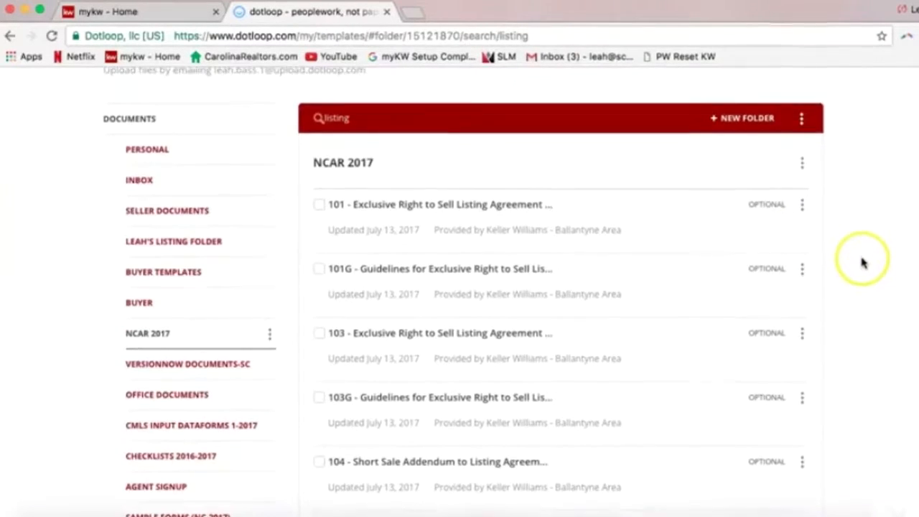
scroll(863, 264, "up", 2)
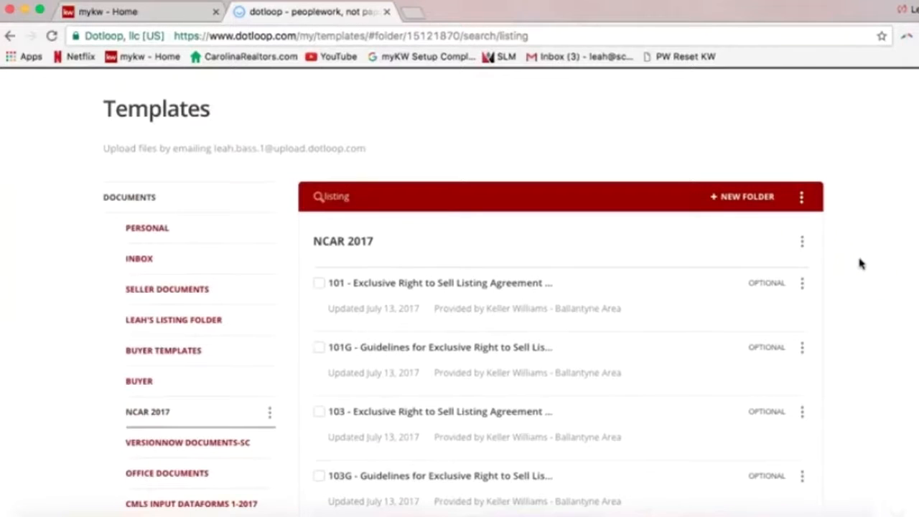
scroll(861, 264, "up", 4)
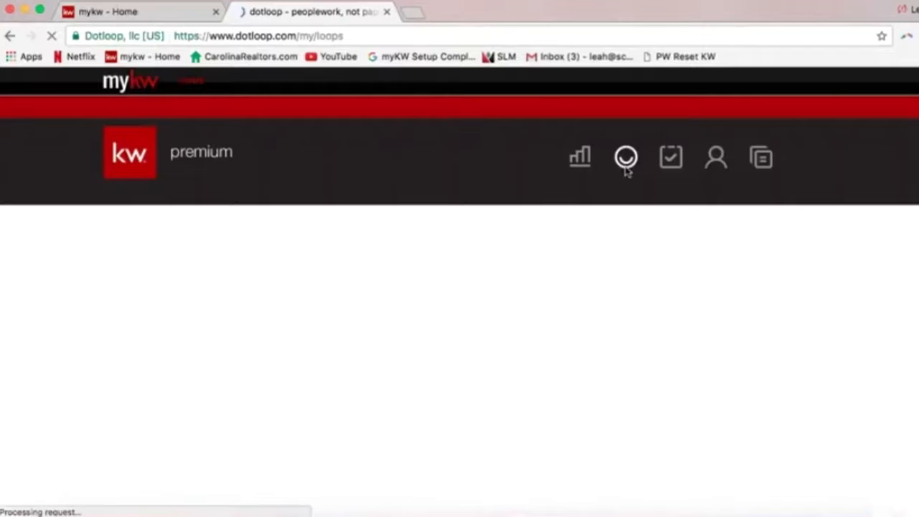
Go to the Loops page and browse tiles like 444 Dotloop St and 555 Dotloop Rocks Dr
left_click(629, 178)
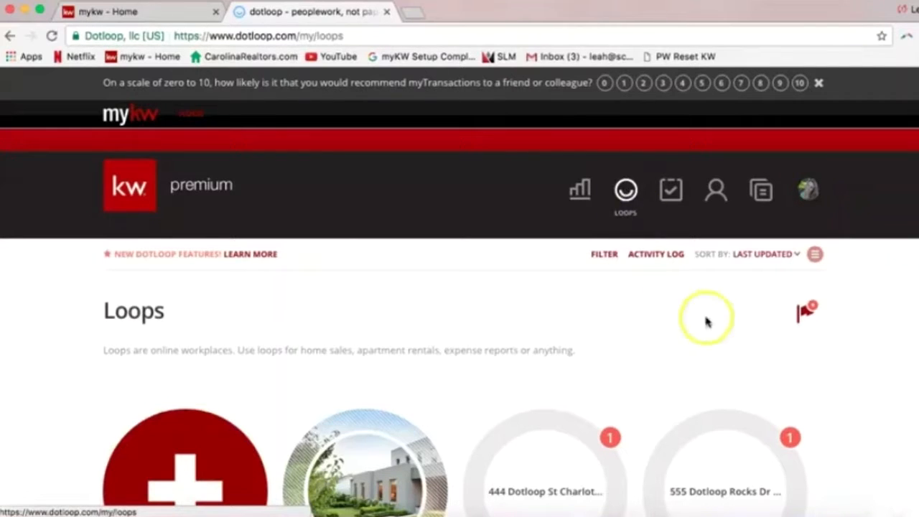
scroll(683, 325, "down", 1)
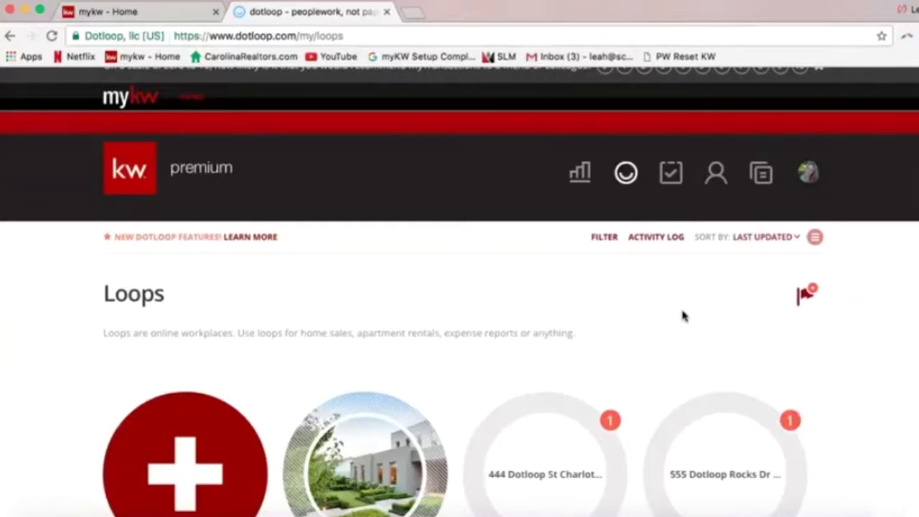
scroll(685, 313, "down", 3)
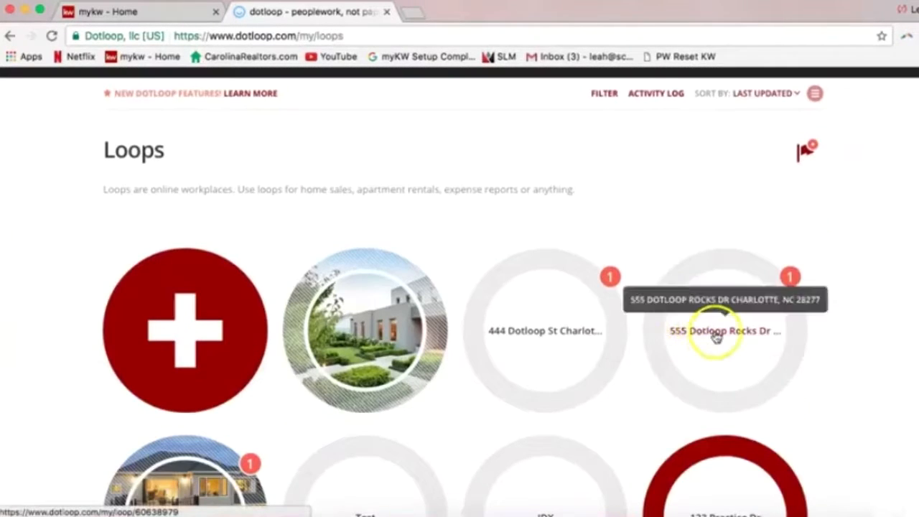
scroll(718, 336, "up", 2)
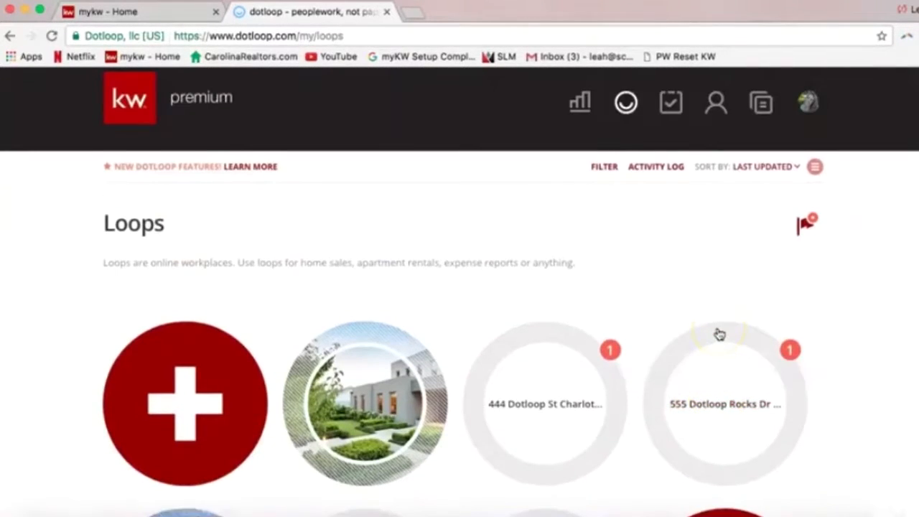
scroll(719, 334, "up", 1)
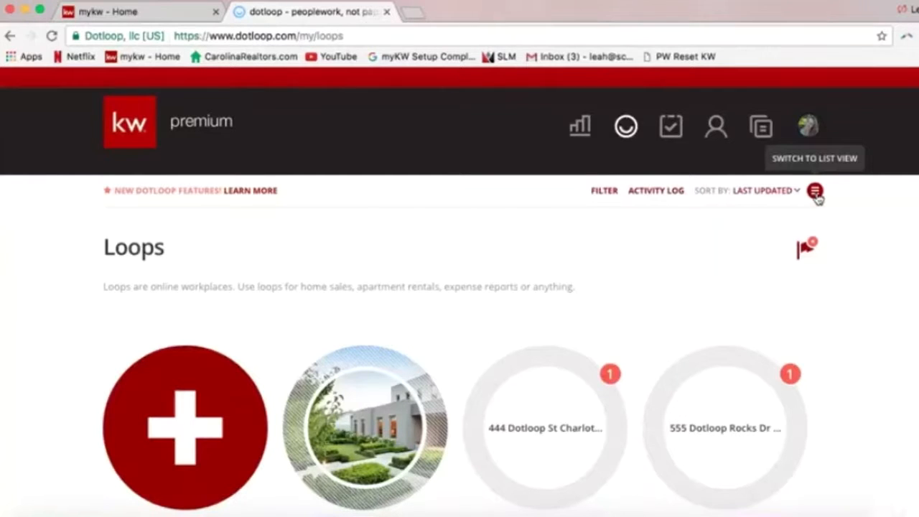
Switch the loops to list view, browse the rows, and focus the loop search field
left_click(816, 193)
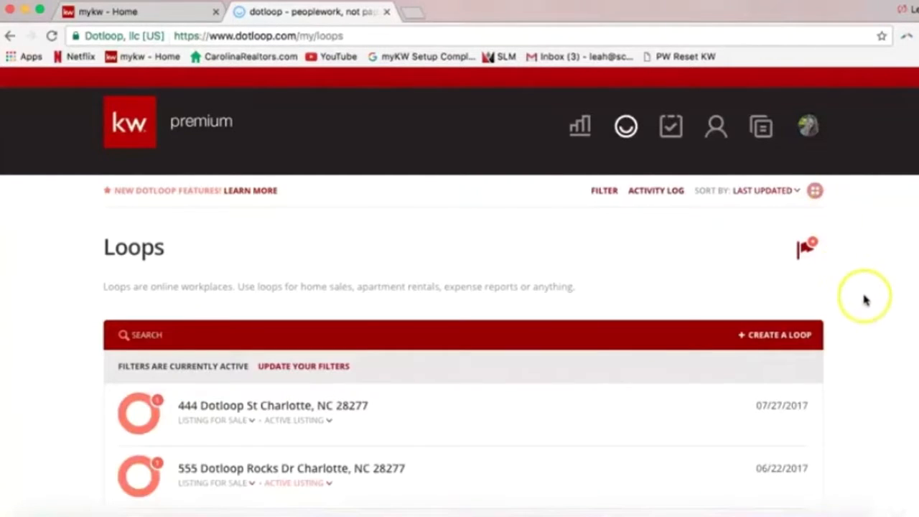
scroll(861, 302, "down", 1)
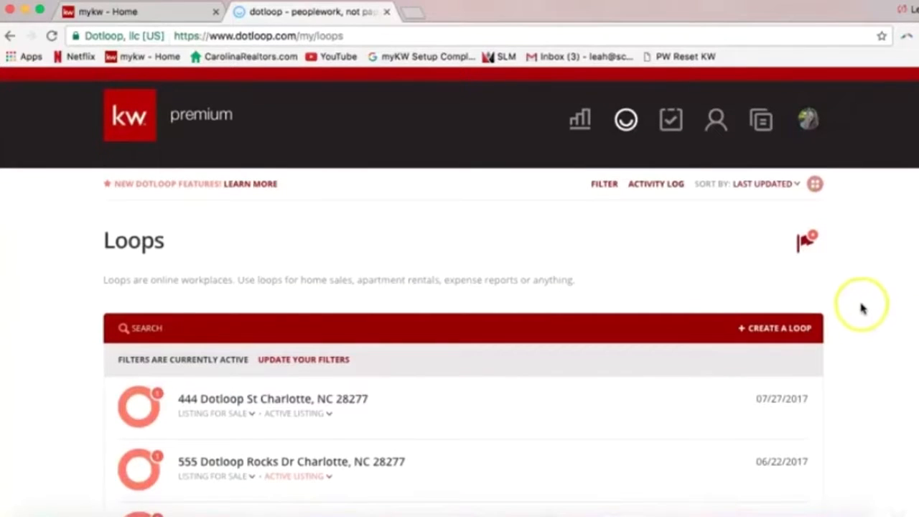
scroll(862, 307, "down", 1)
scroll(524, 275, "down", 3)
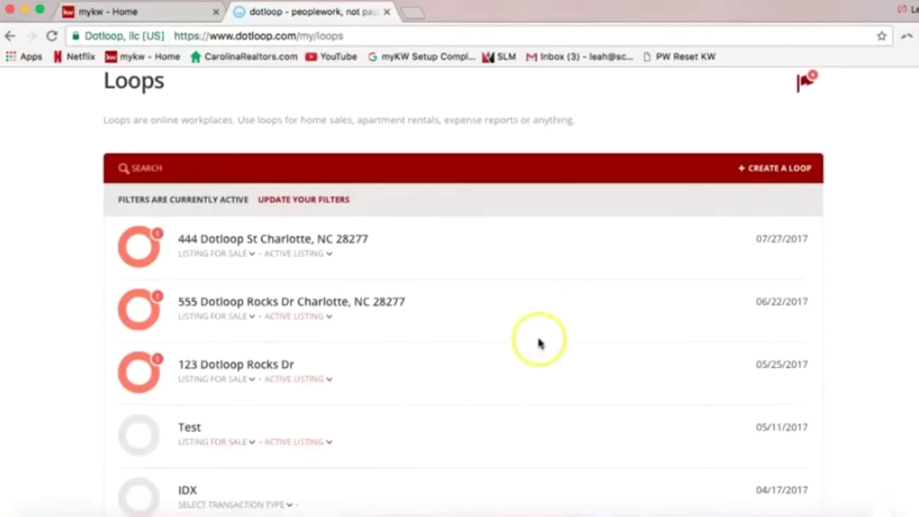
scroll(527, 438, "up", 5)
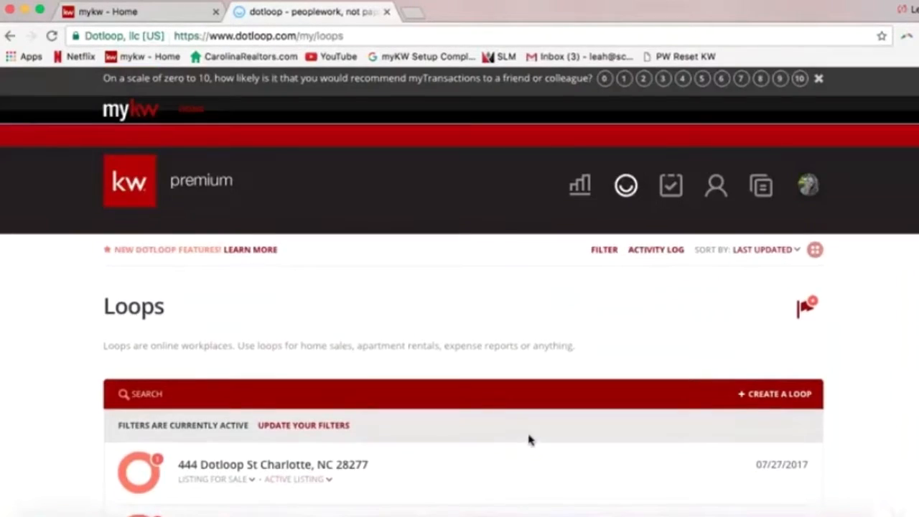
scroll(530, 437, "down", 2)
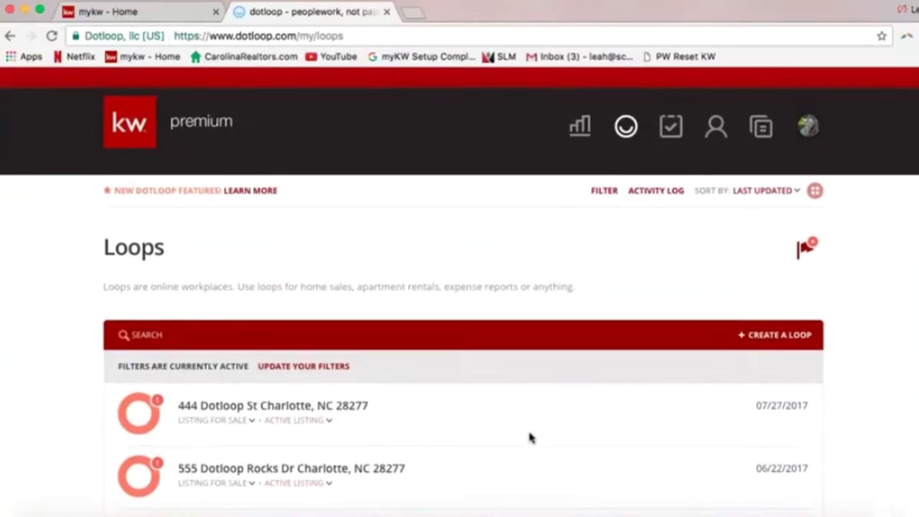
left_click(481, 420)
scroll(429, 417, "down", 1)
left_click(219, 310)
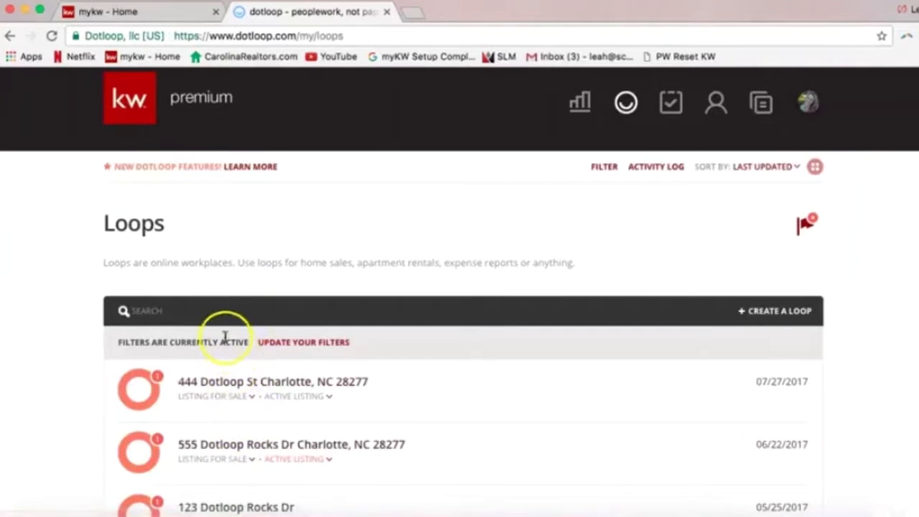
left_click(174, 312)
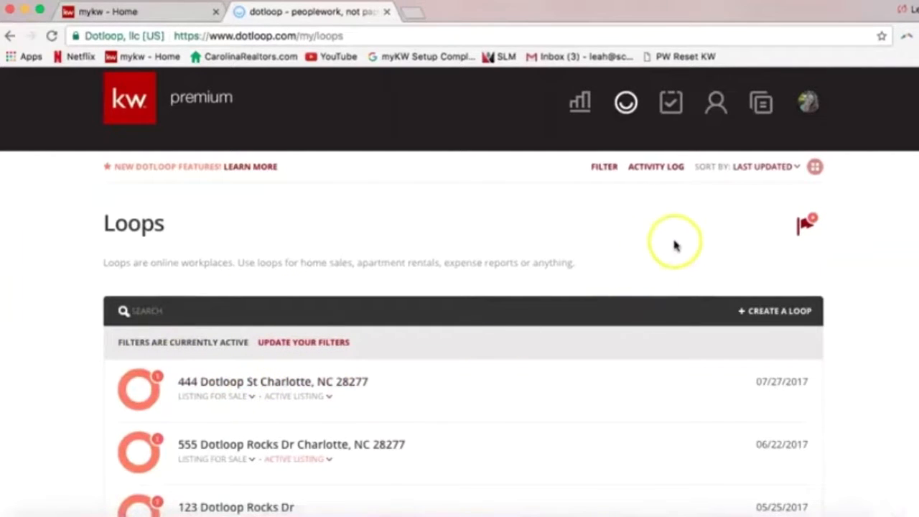
Put the Loops page back into grid view with circular loop tiles
left_click(815, 171)
left_click(780, 207)
left_click(816, 169)
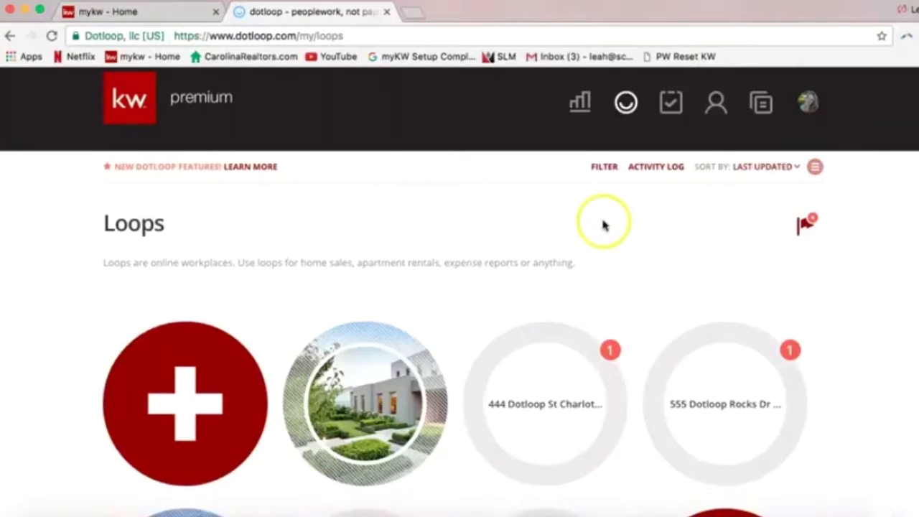
scroll(610, 226, "down", 2)
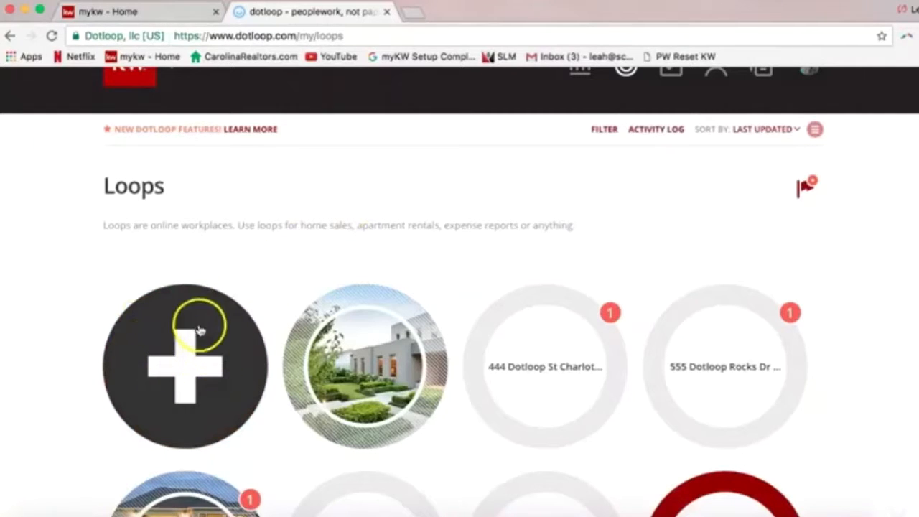
Create a new loop named '111 Dotloop Rocks Rd Charlotte, NC 28277'
left_click(201, 366)
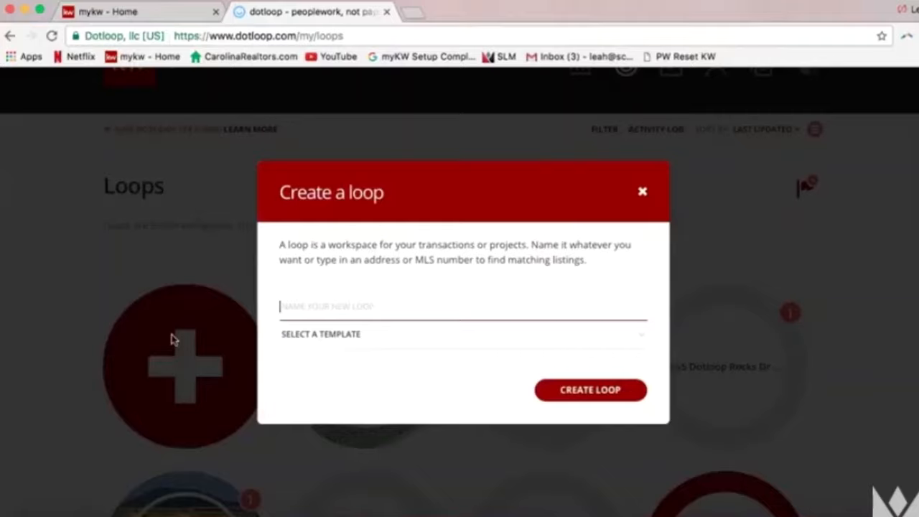
type("111 ")
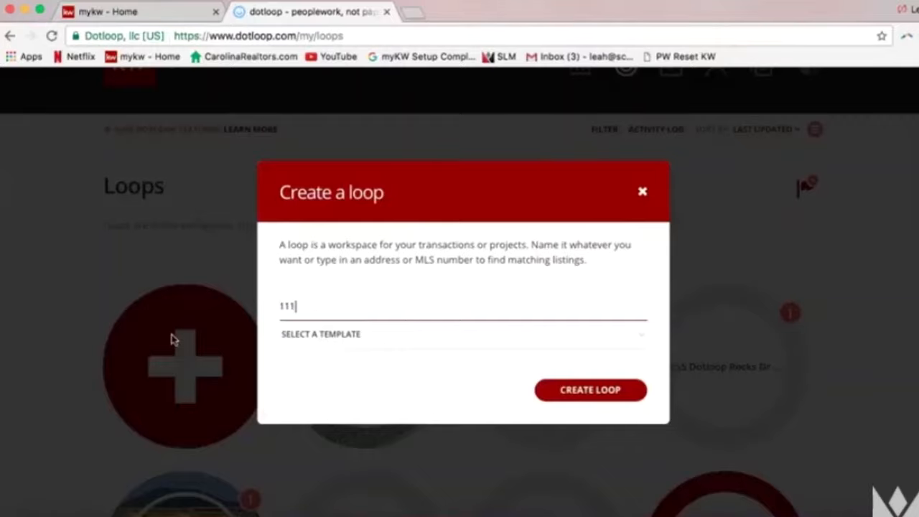
type("Dotloop")
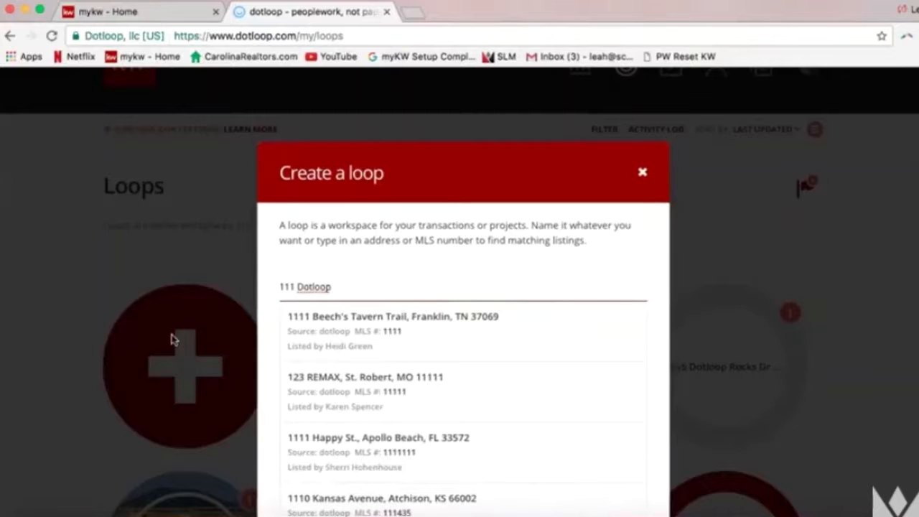
type(" Rocks")
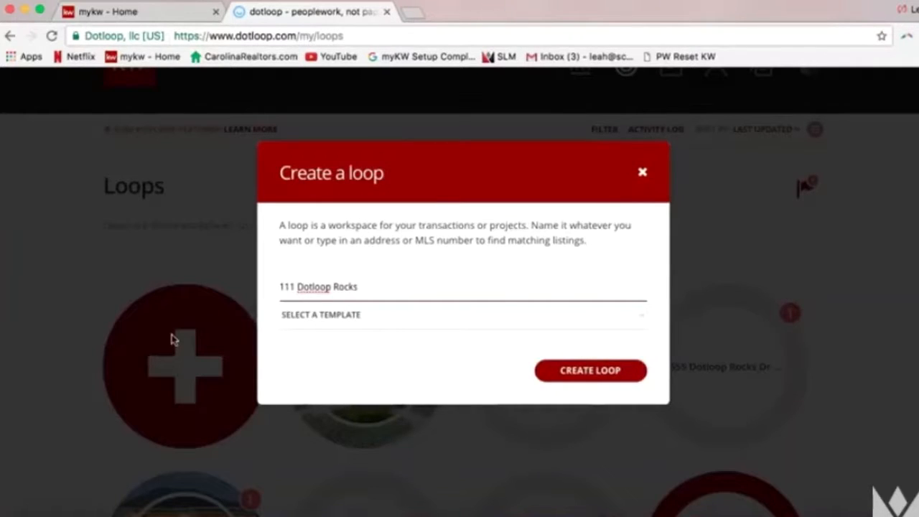
type("Rd Charlotte, NC 28277")
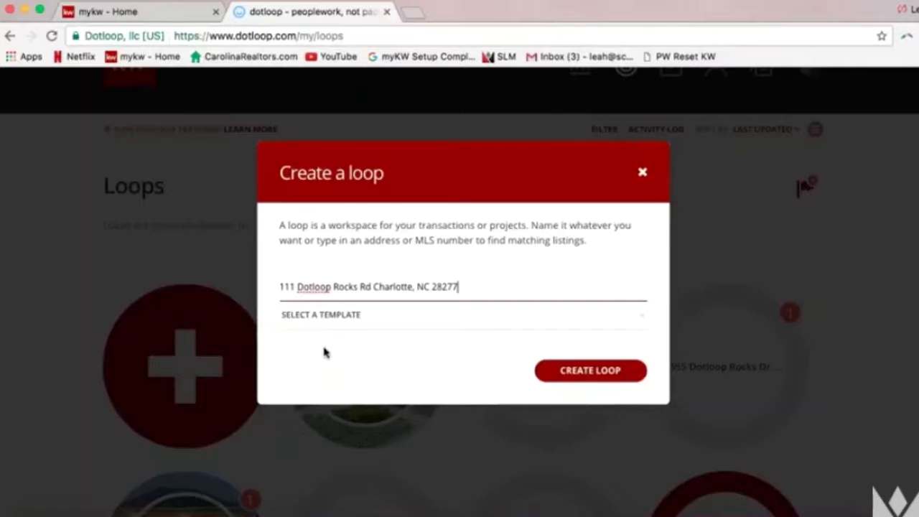
left_click(307, 312)
left_click(281, 287)
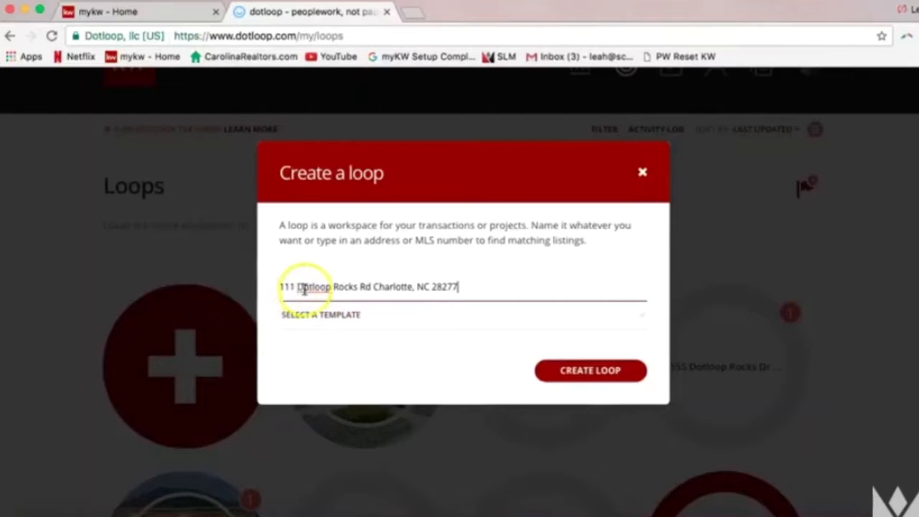
left_click(454, 303)
left_click(568, 378)
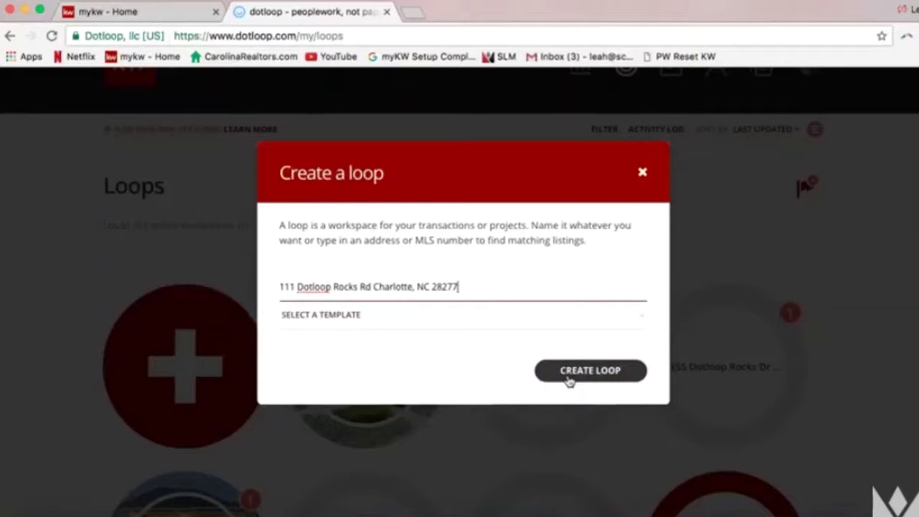
left_click(568, 379)
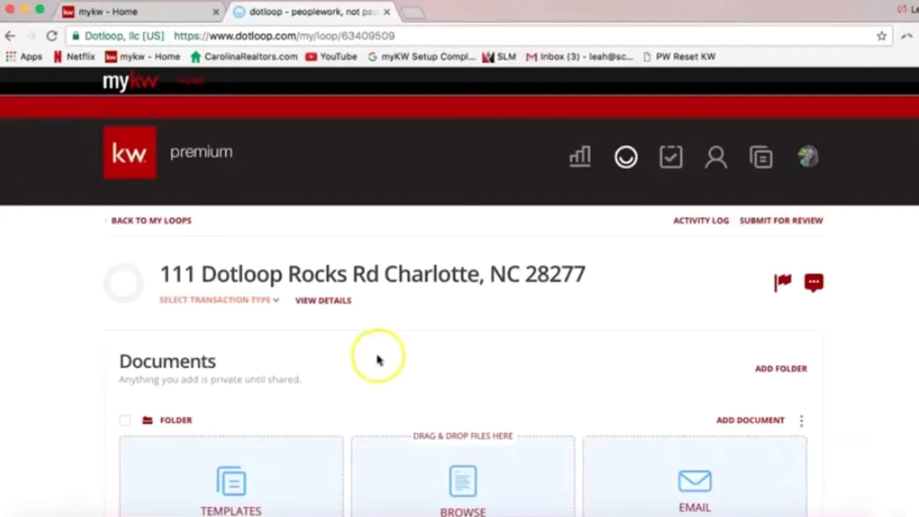
Scroll the new loop page and highlight its still-empty Documents section
scroll(378, 359, "down", 5)
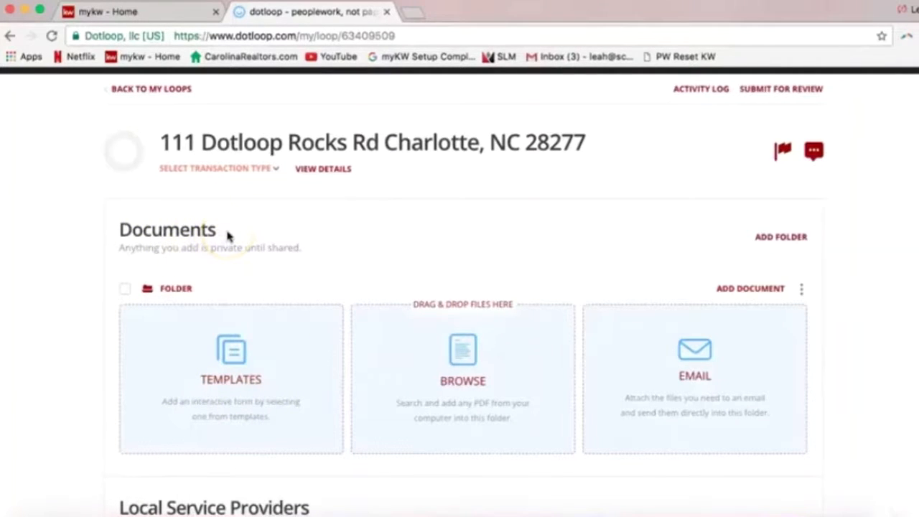
left_click_drag(227, 236, 121, 227)
left_click(267, 258)
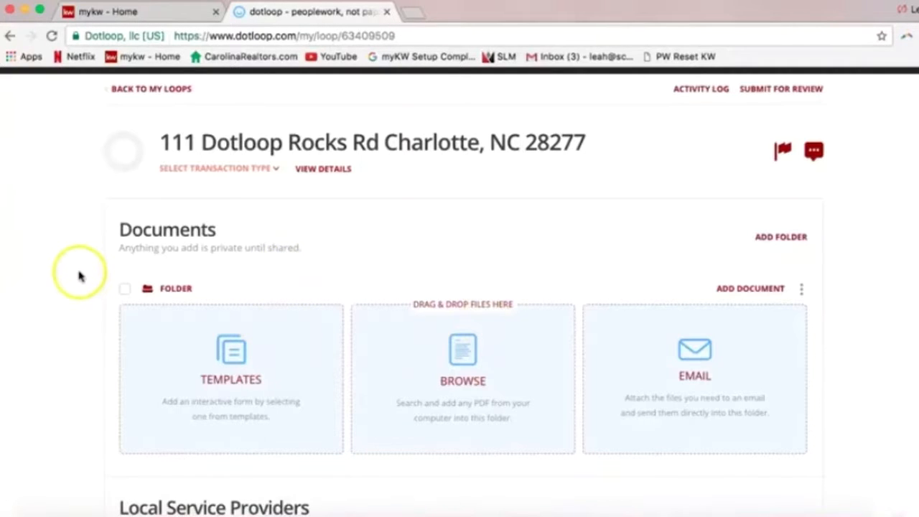
scroll(79, 275, "down", 5)
scroll(79, 275, "down", 4)
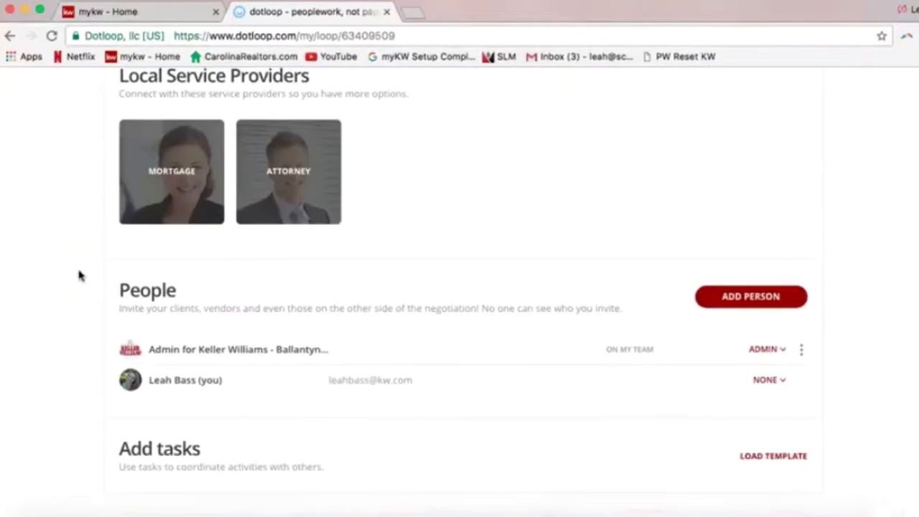
left_click_drag(198, 249, 117, 239)
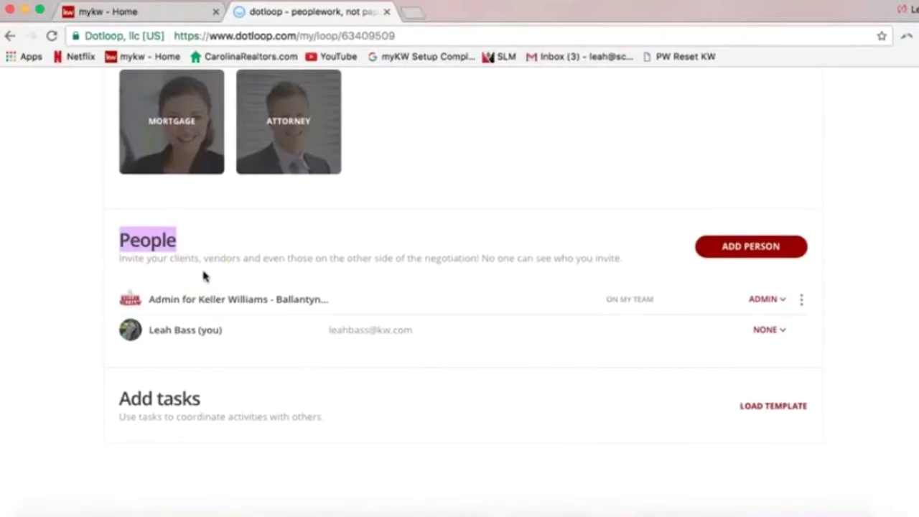
left_click(172, 274)
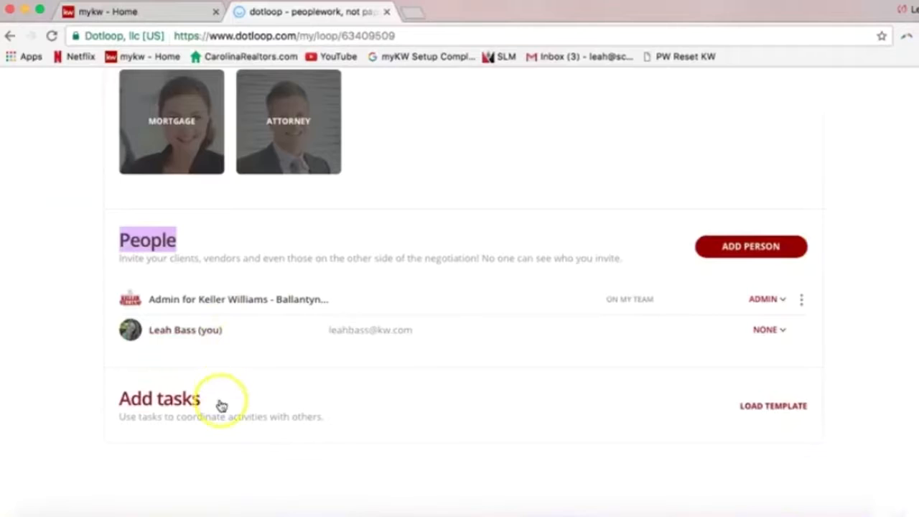
left_click(62, 397)
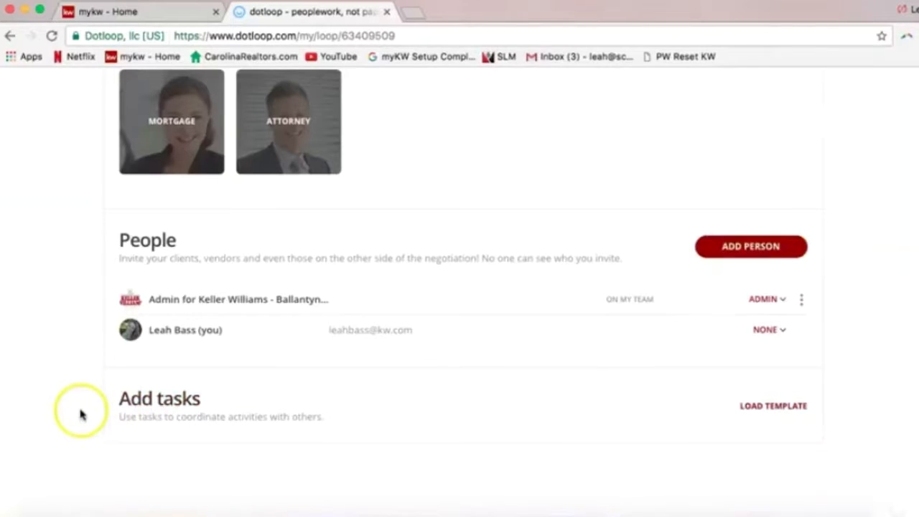
scroll(72, 409, "up", 5)
scroll(79, 411, "up", 4)
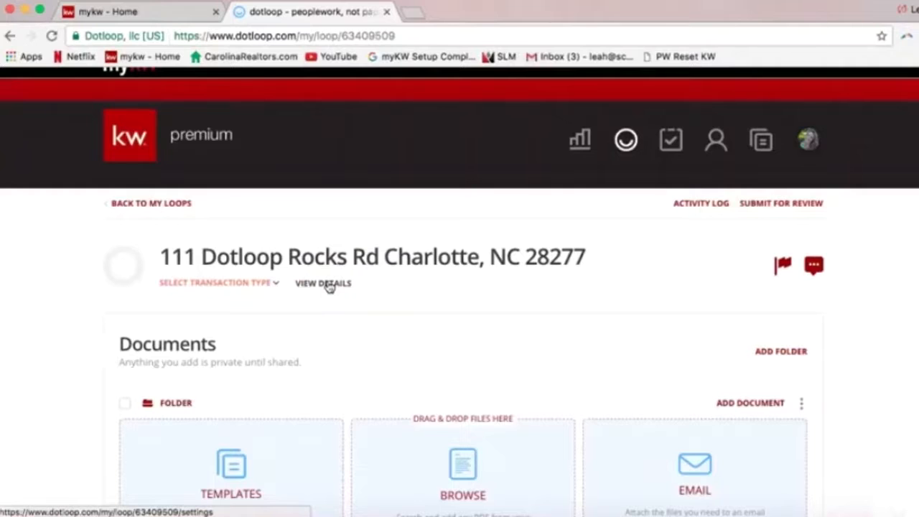
In the loop details, set transaction type to Listing for Sale and status to Active Listing
left_click(329, 284)
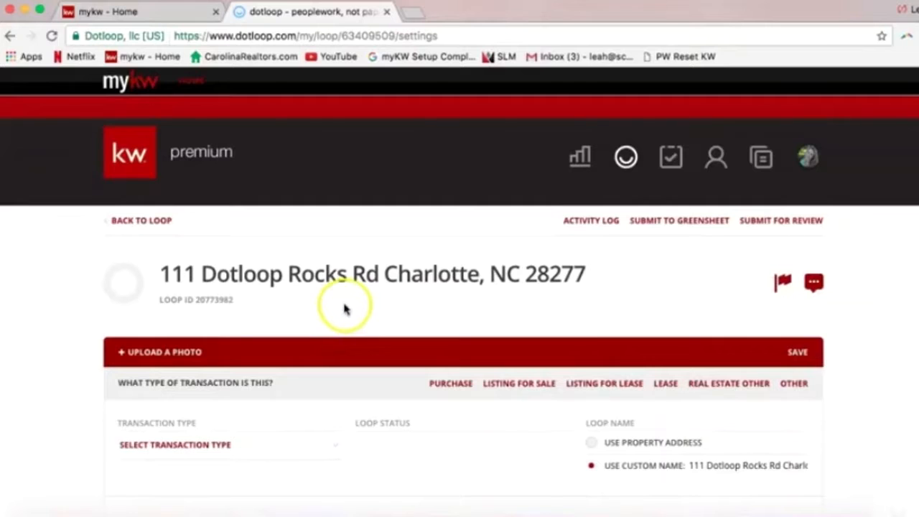
scroll(91, 334, "down", 5)
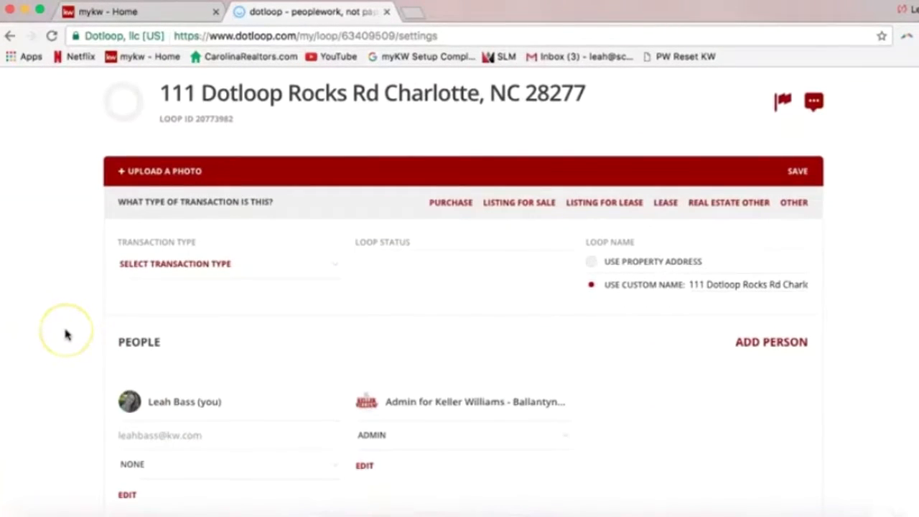
left_click(159, 268)
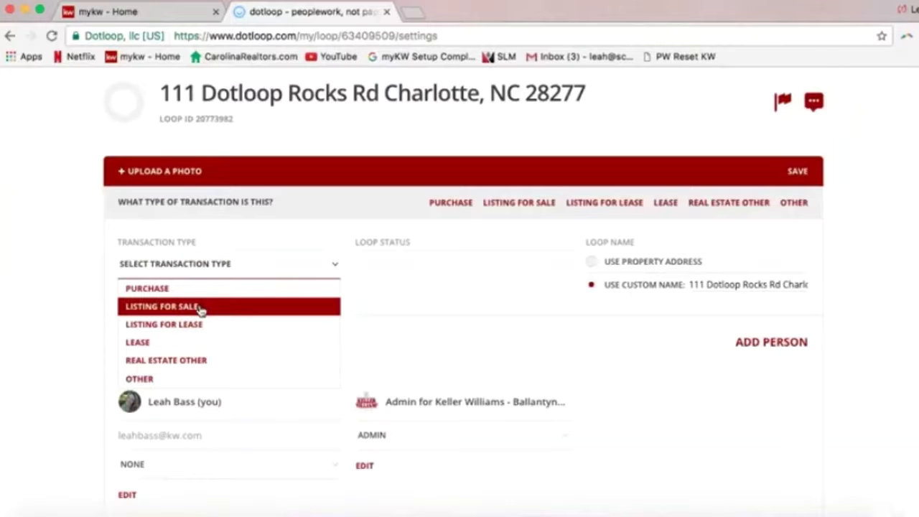
left_click(351, 312)
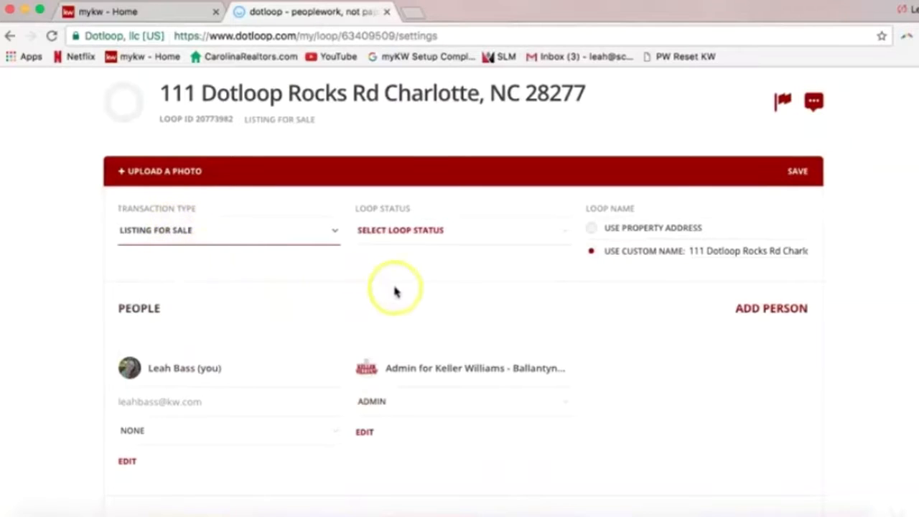
left_click(385, 230)
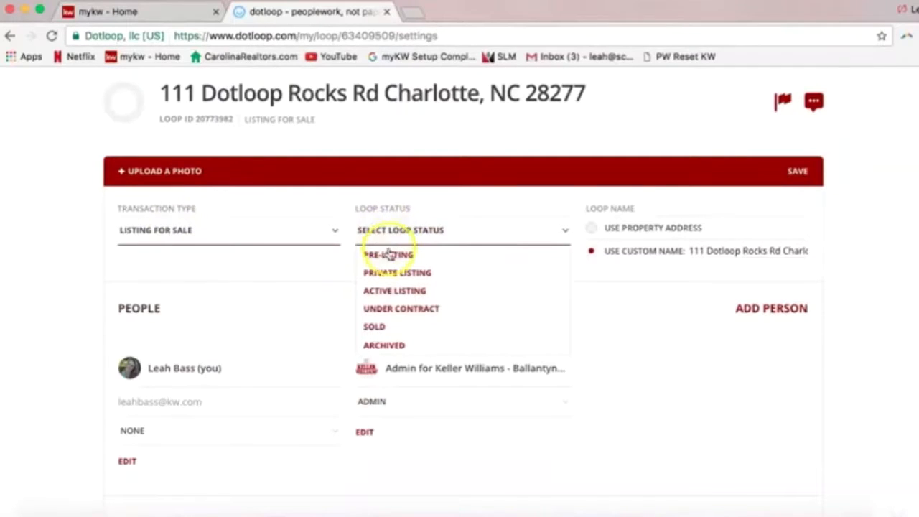
left_click(389, 291)
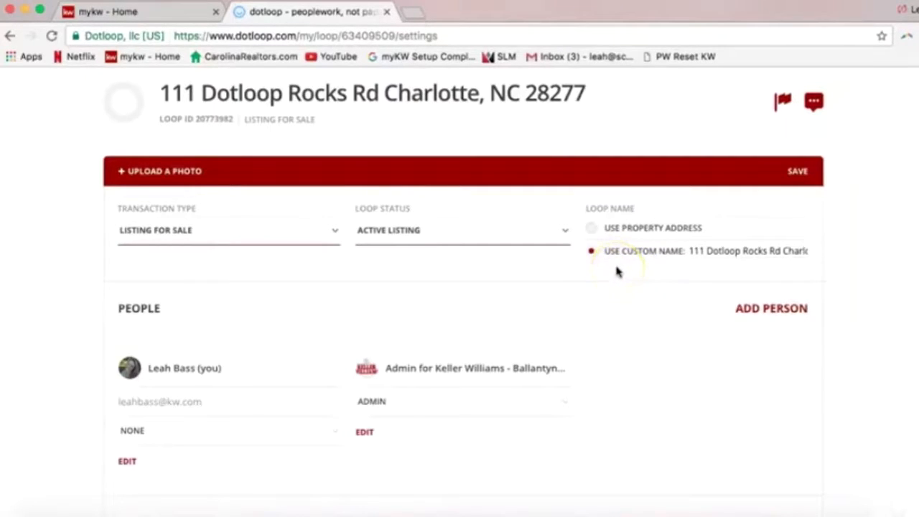
left_click(735, 253)
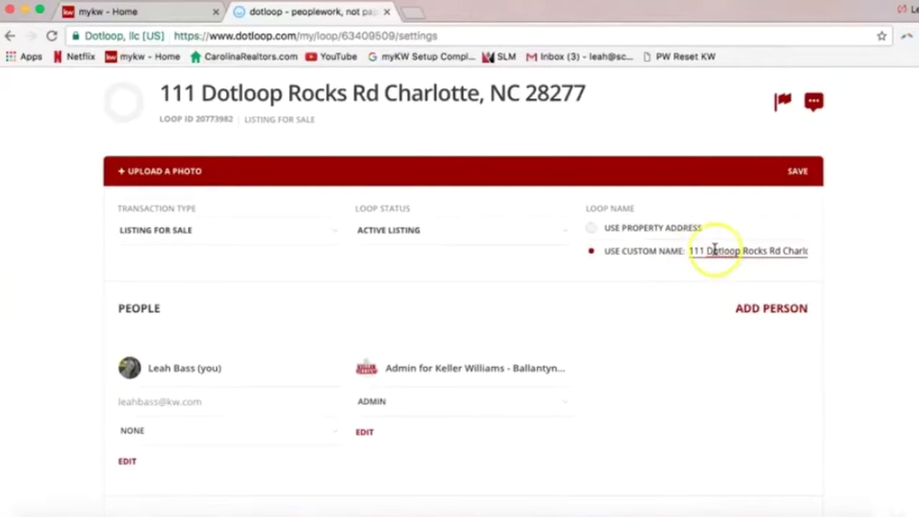
left_click(716, 251)
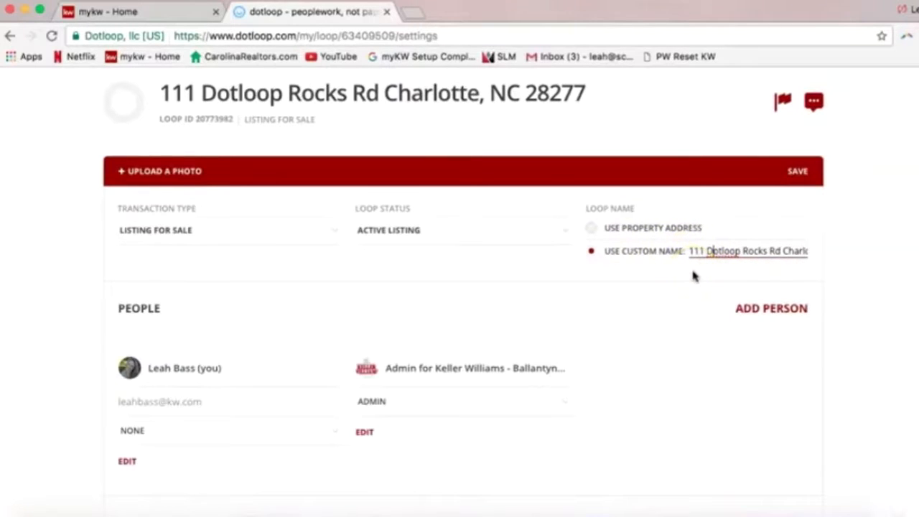
scroll(587, 293, "down", 1)
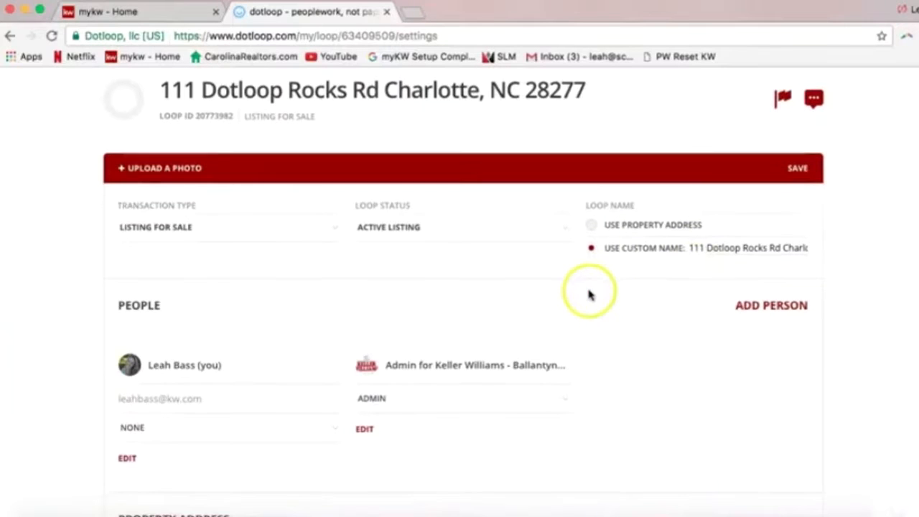
scroll(841, 312, "down", 5)
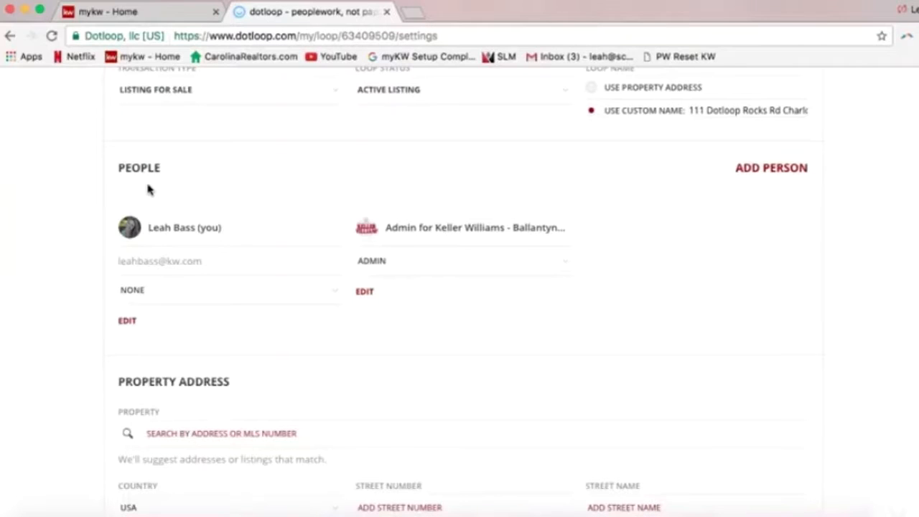
Add a person by entering their full name and picking the saved contact to fill the e-mail
left_click(765, 169)
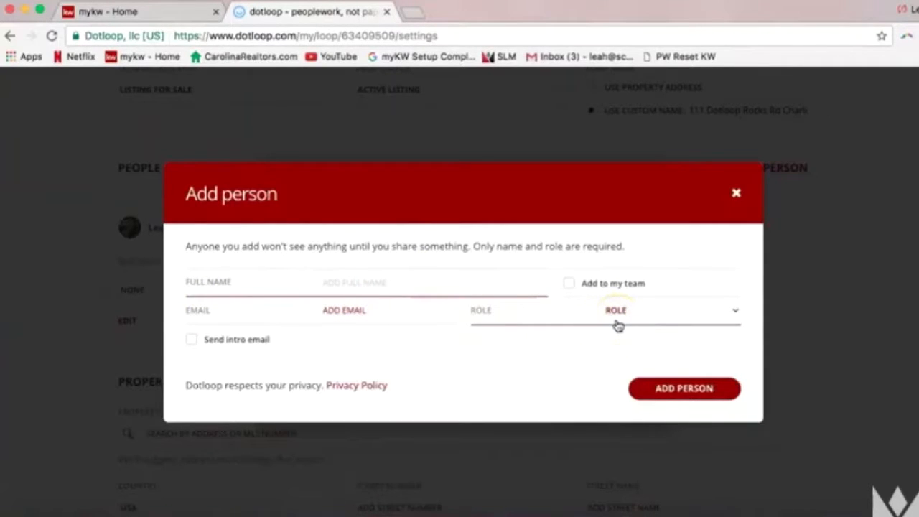
left_click(307, 293)
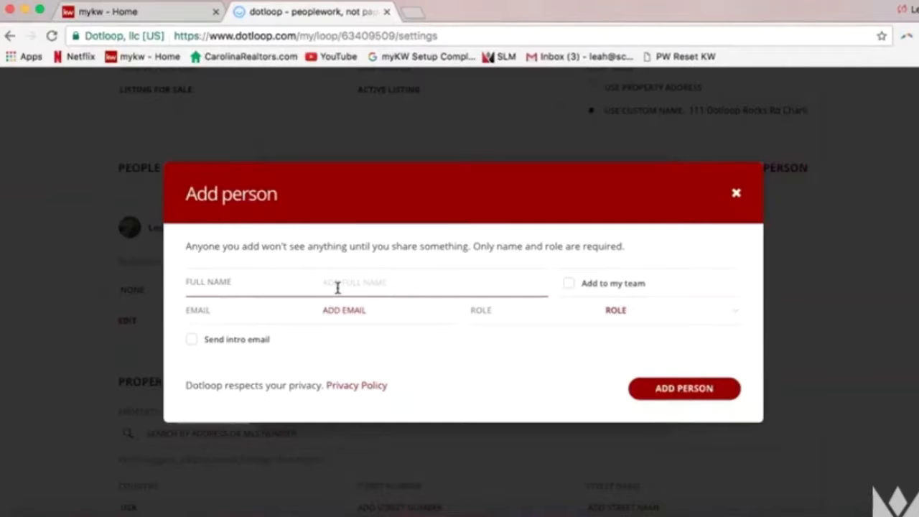
type("Tony Stark")
left_click(341, 309)
left_click(389, 286)
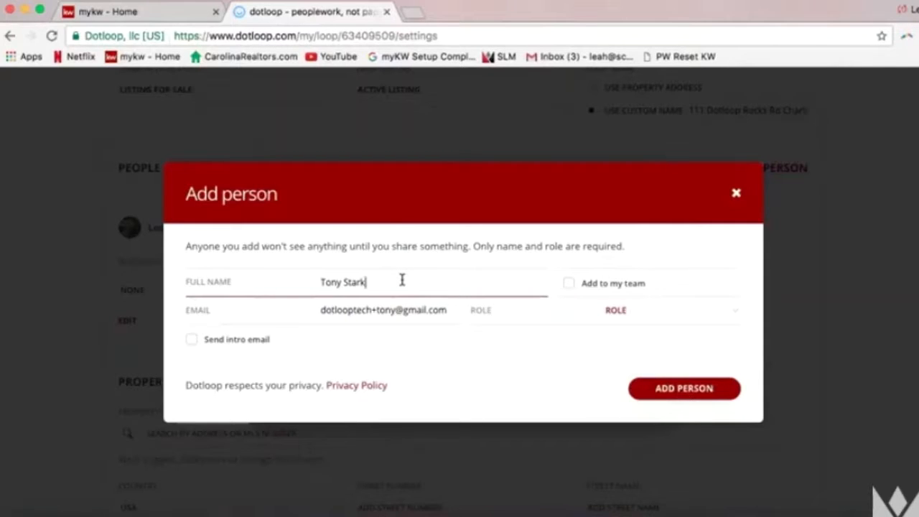
left_click(336, 310)
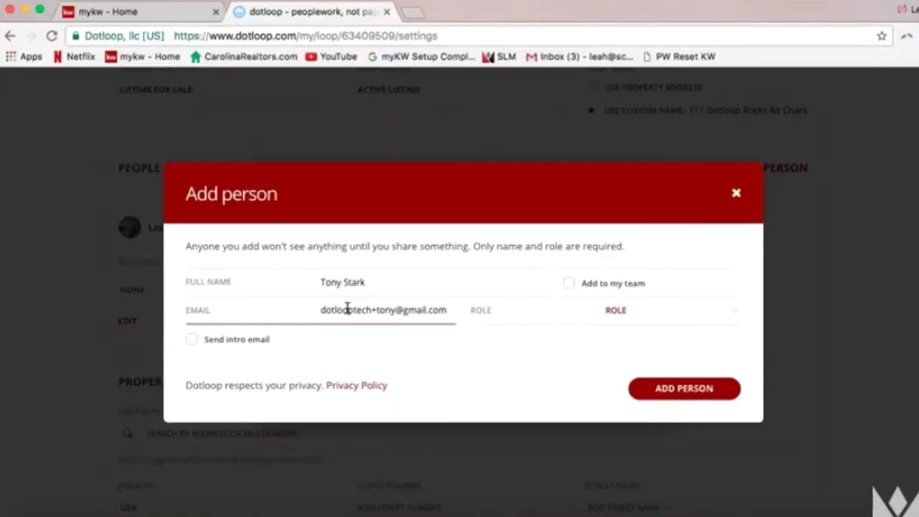
Assign the new person the Seller role from the Role dropdown
left_click(615, 314)
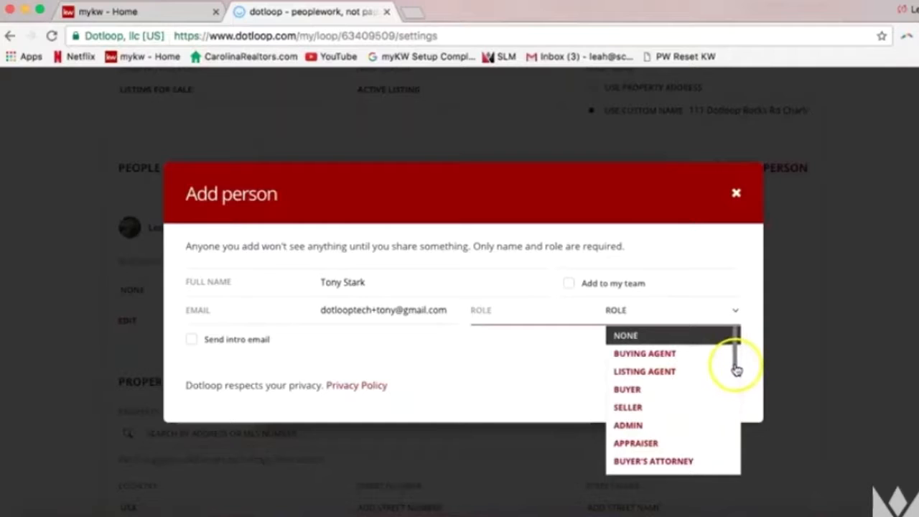
mouse_move(735, 369)
left_mouse_down()
mouse_move(733, 435)
mouse_move(735, 365)
left_mouse_up()
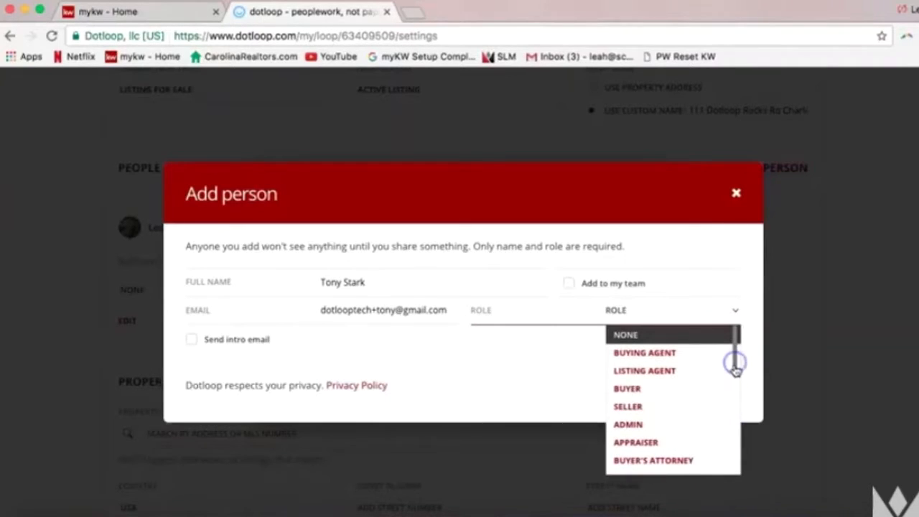
left_click(669, 408)
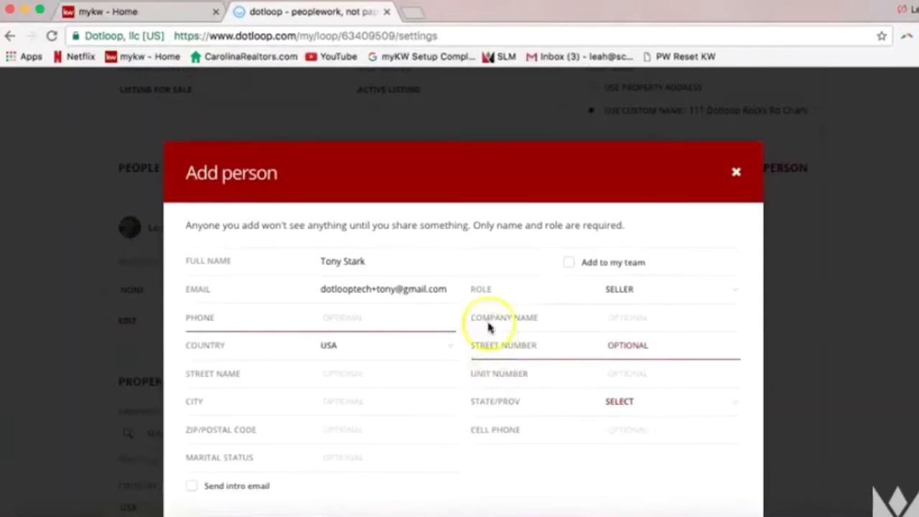
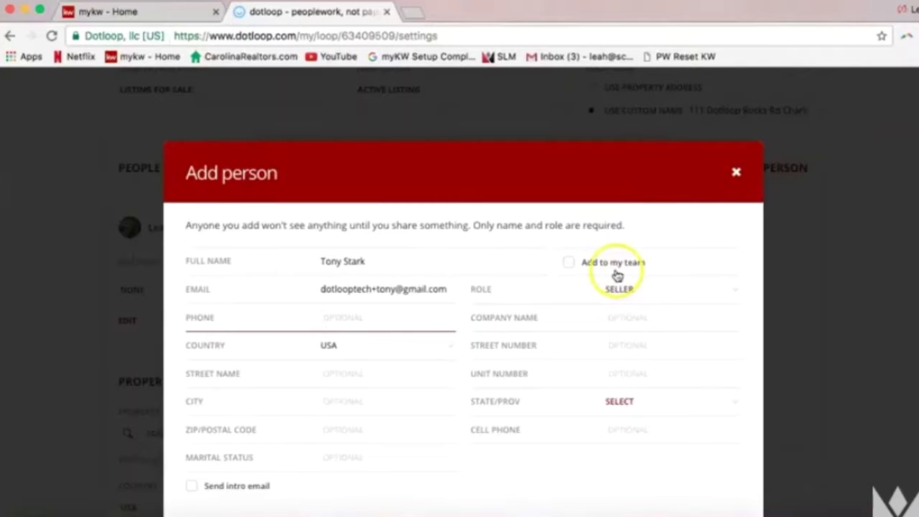
Scroll to the bottom of the Add person form and add the seller to the loop
scroll(712, 407, "down", 1)
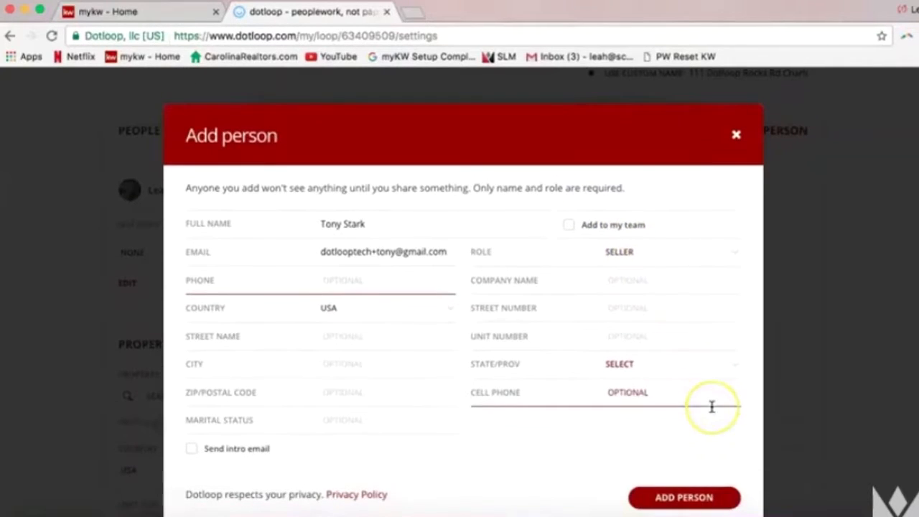
scroll(736, 395, "down", 1)
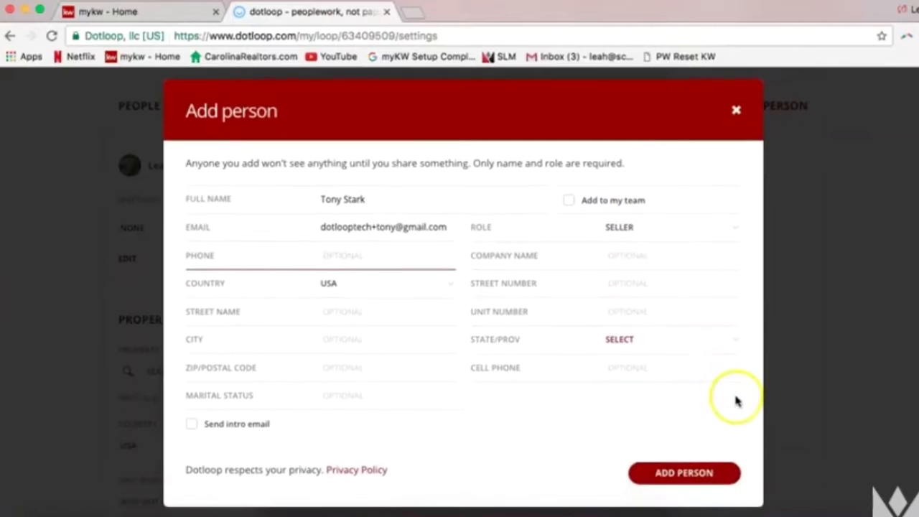
left_click(686, 474)
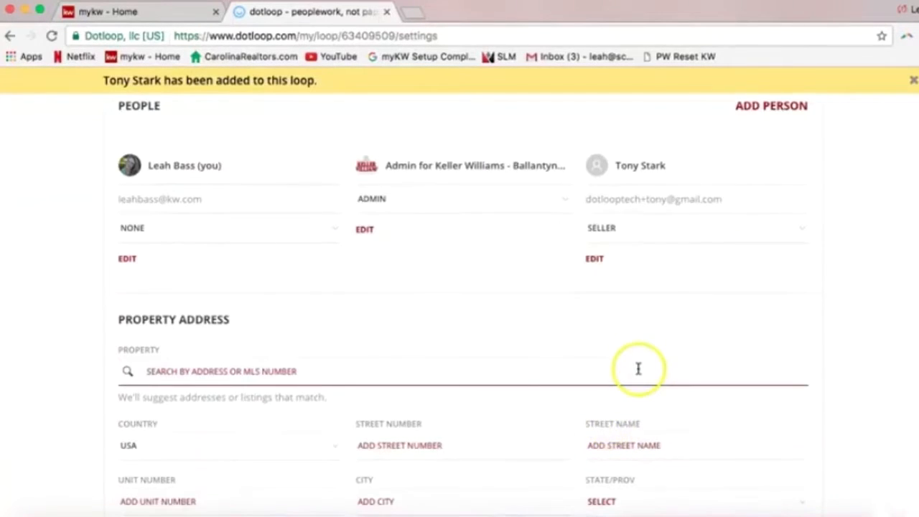
scroll(636, 373, "up", 1)
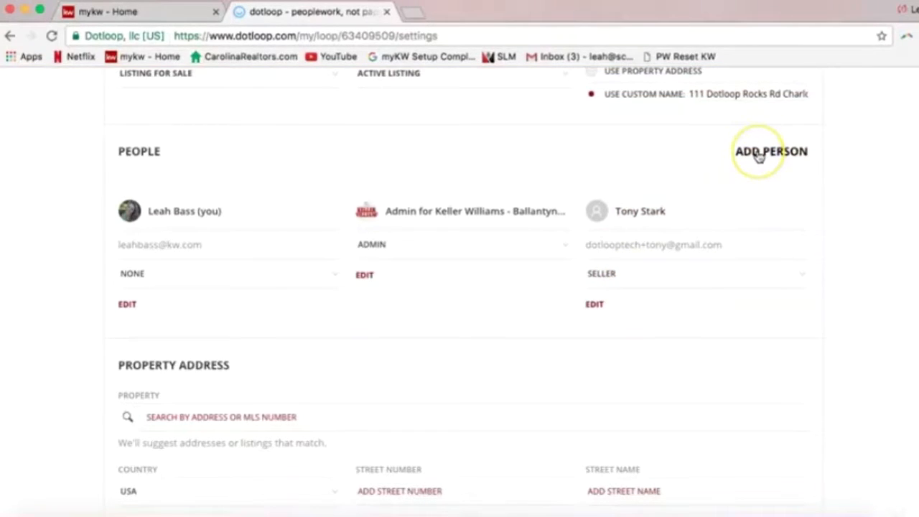
Start another person entry with the second seller's name, picking the saved contact to fill the e-mail
left_click(758, 154)
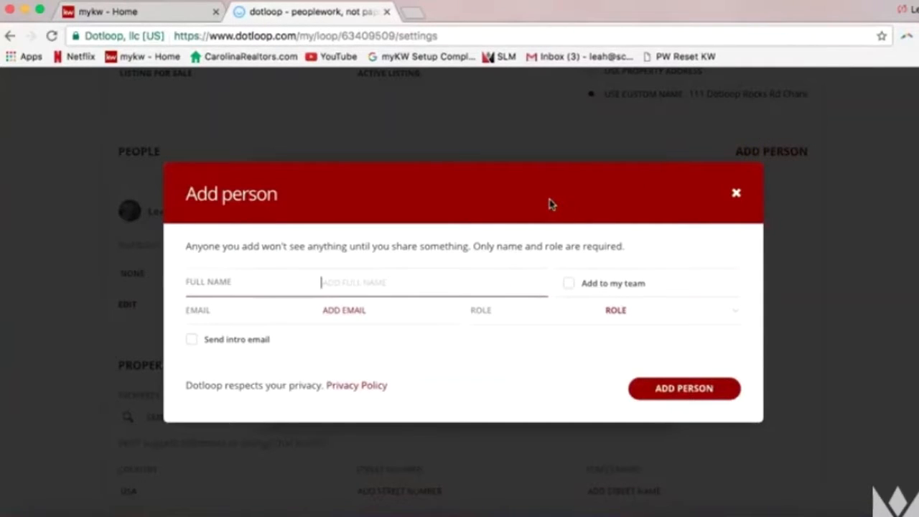
type("Pepper Potts")
left_click(515, 204)
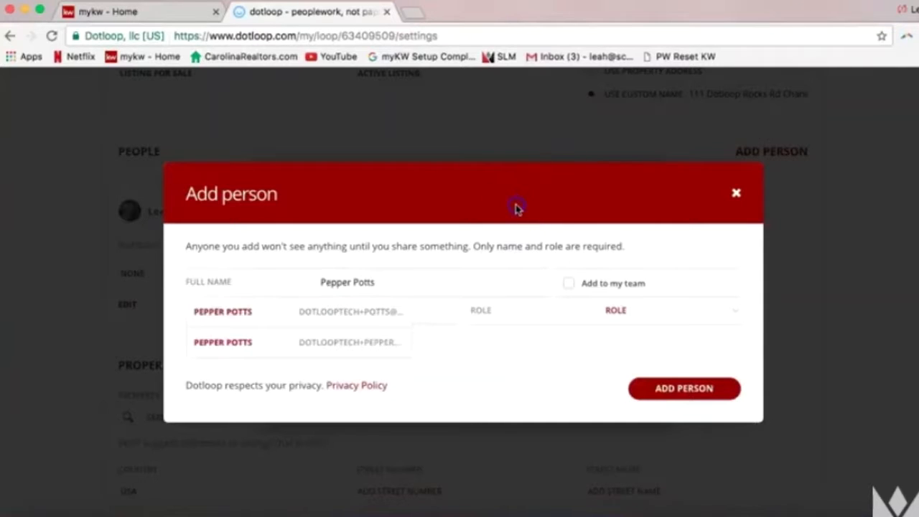
left_click(412, 279)
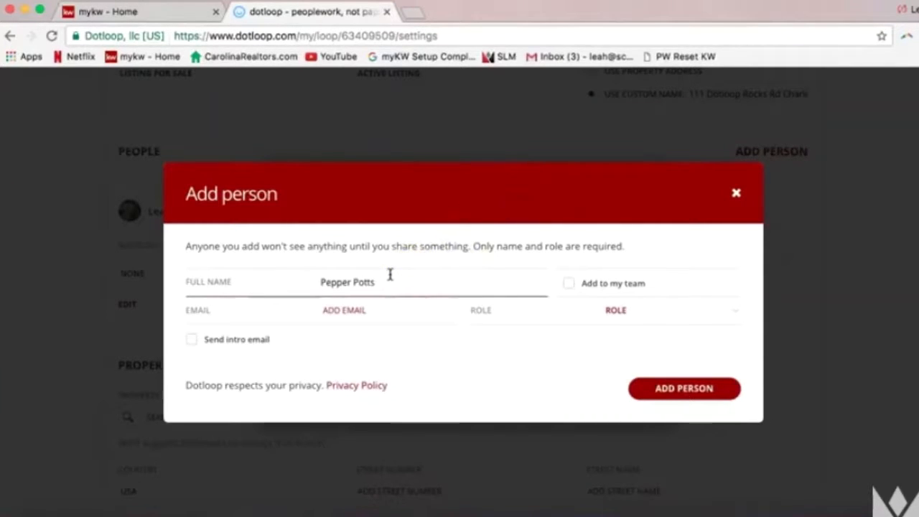
key("BackSpace")
key("BackSpace")
key("BackSpace")
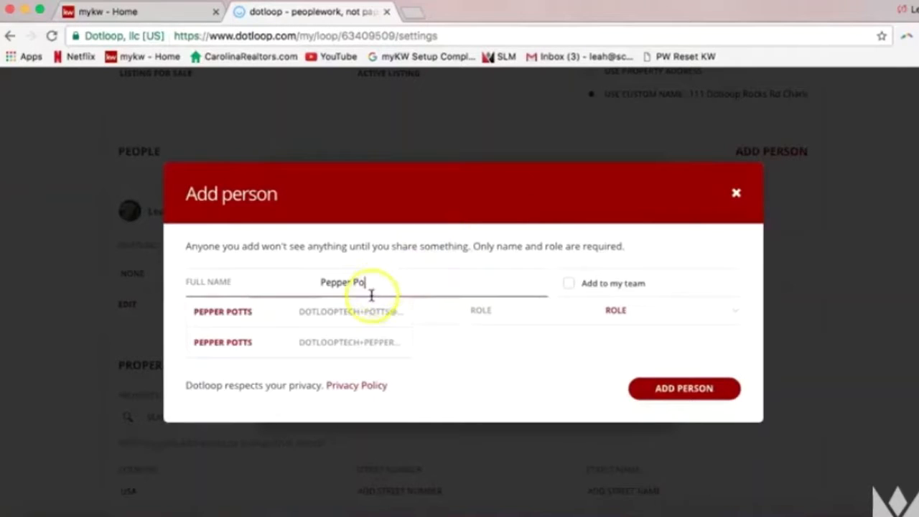
left_click(369, 308)
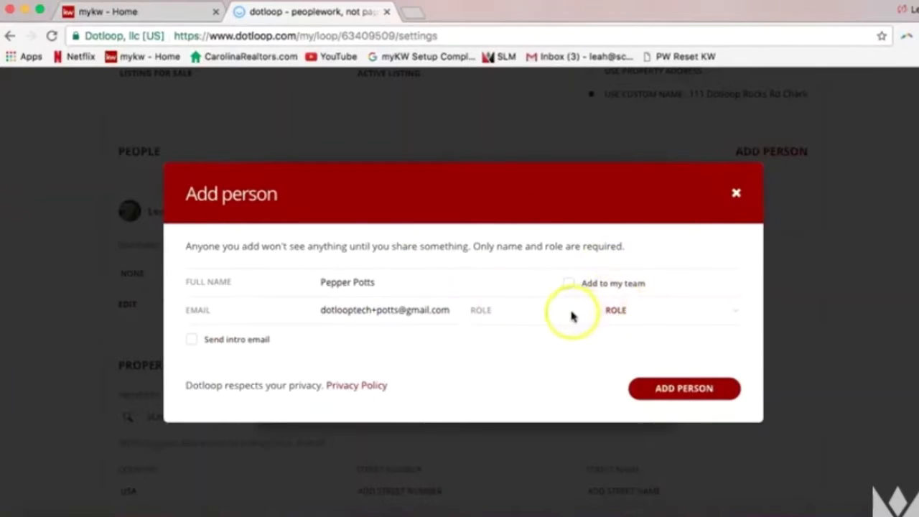
left_click(383, 315)
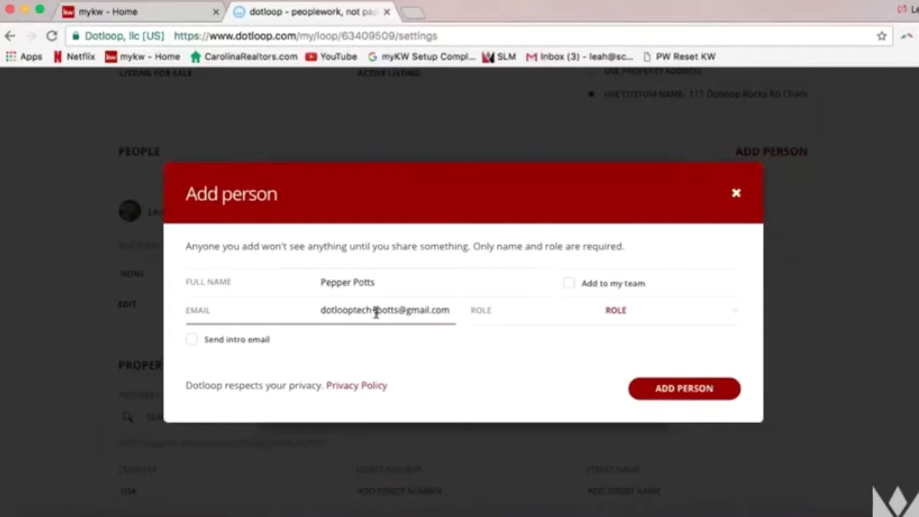
Give the second person the Seller role and add them to the loop
left_click(609, 316)
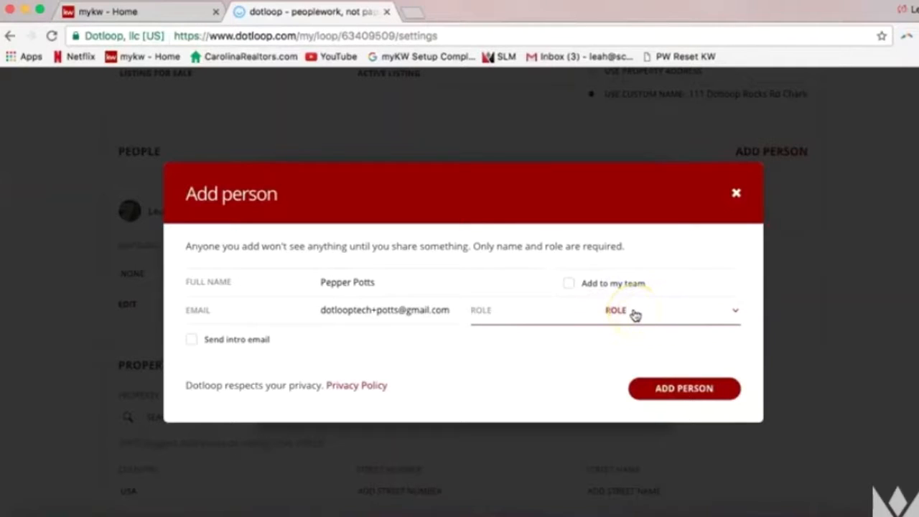
left_click(635, 313)
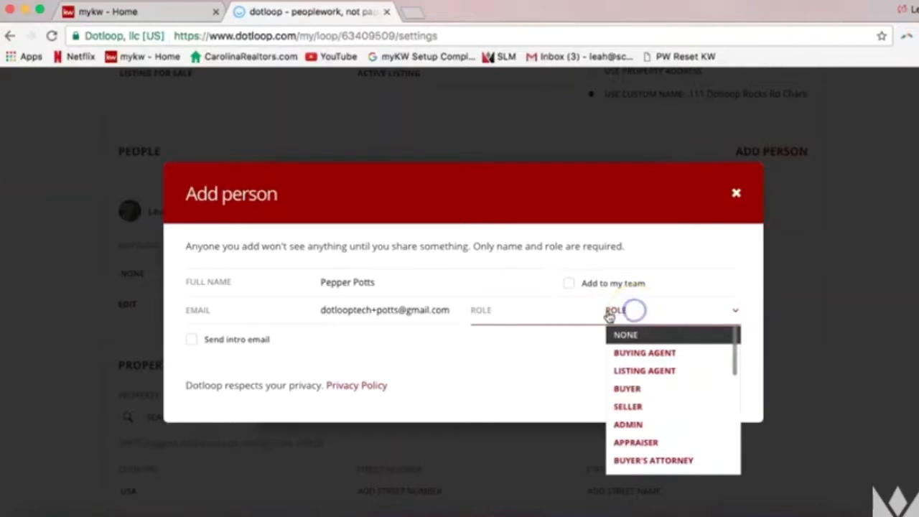
left_click(644, 407)
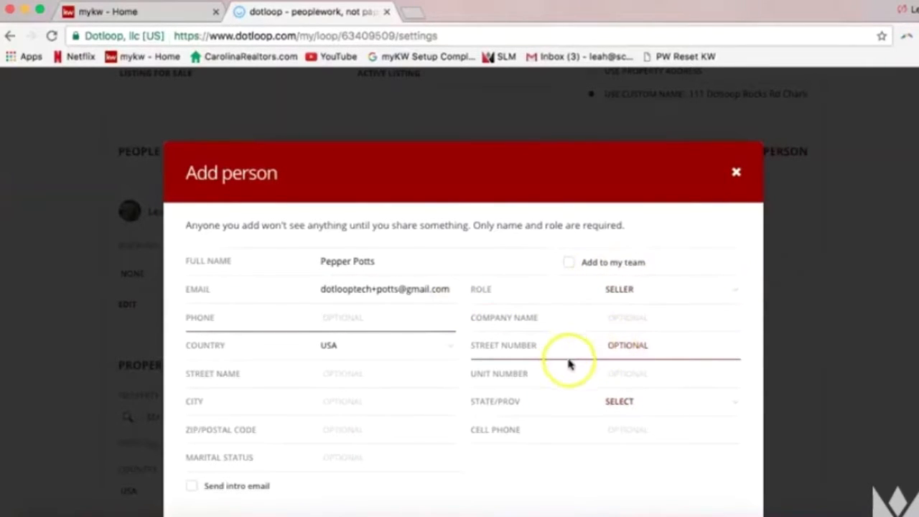
scroll(502, 421, "down", 3)
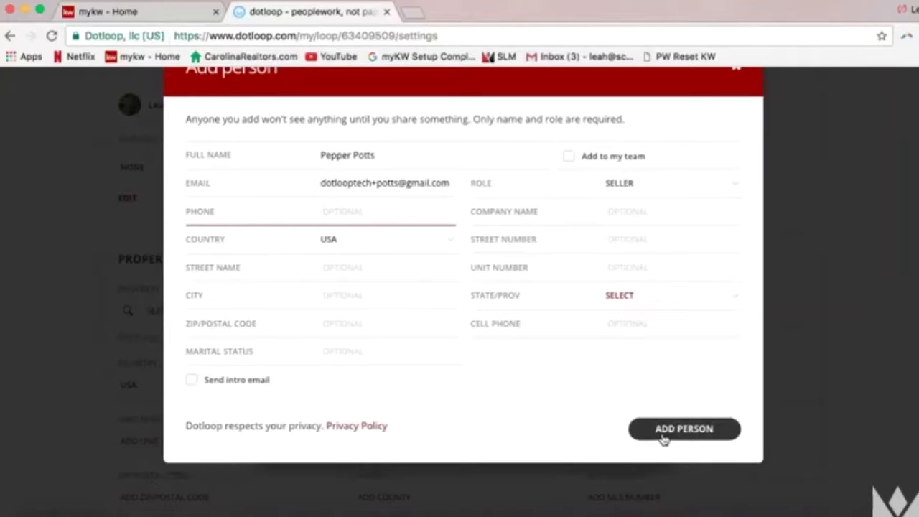
left_click(664, 437)
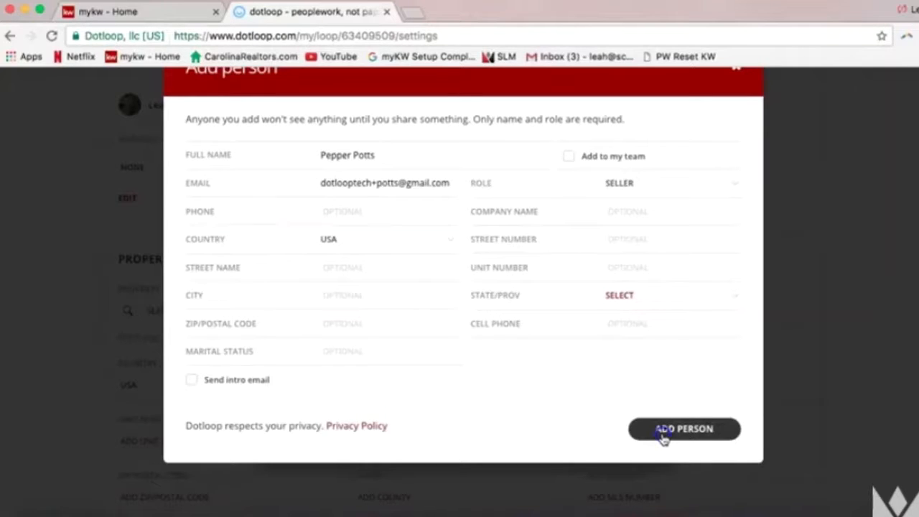
scroll(528, 423, "up", 2)
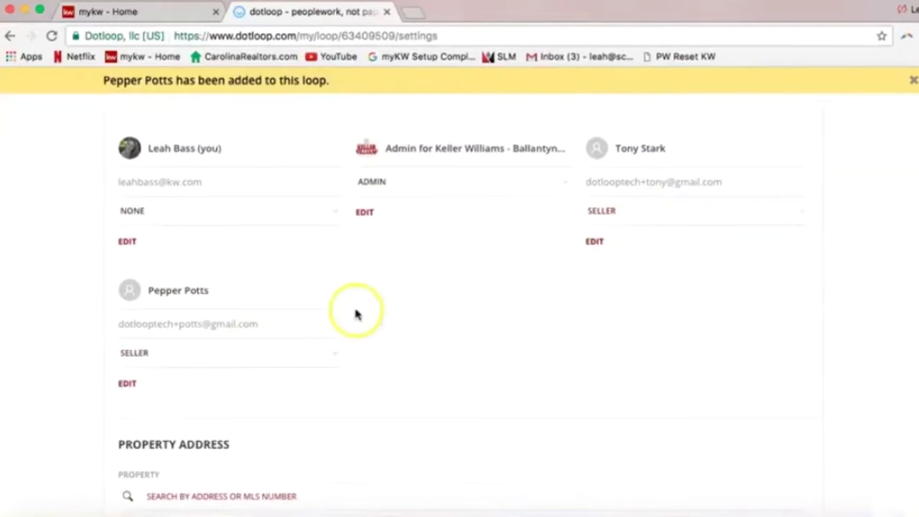
Change your own role in the People list from None to Listing Agent
scroll(533, 338, "up", 1)
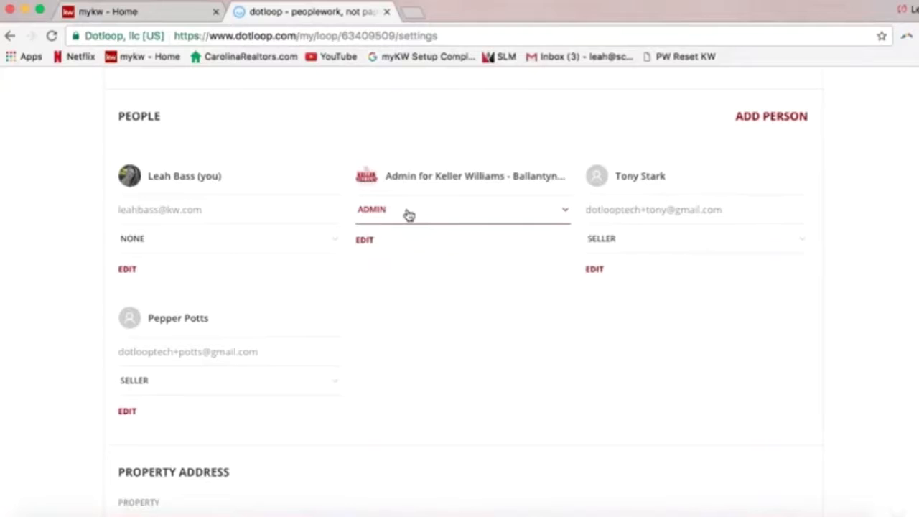
left_click(412, 192)
left_click(234, 187)
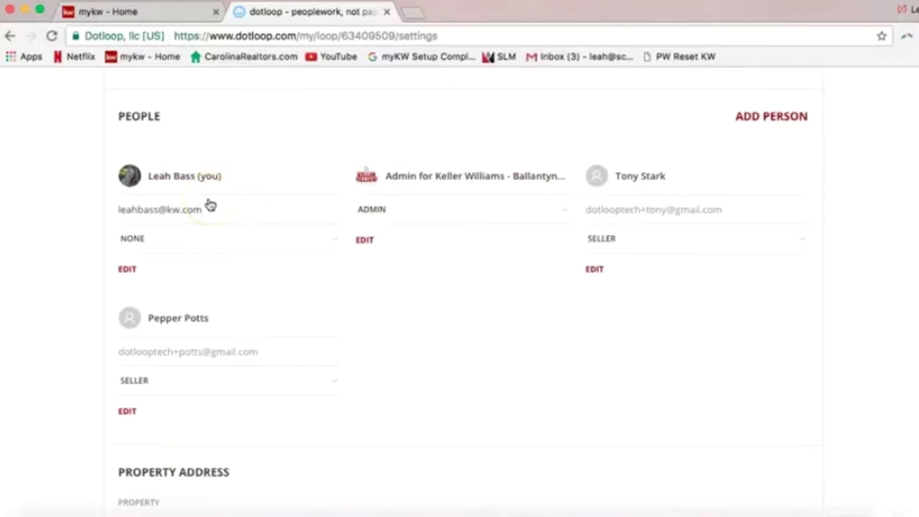
left_click(194, 230)
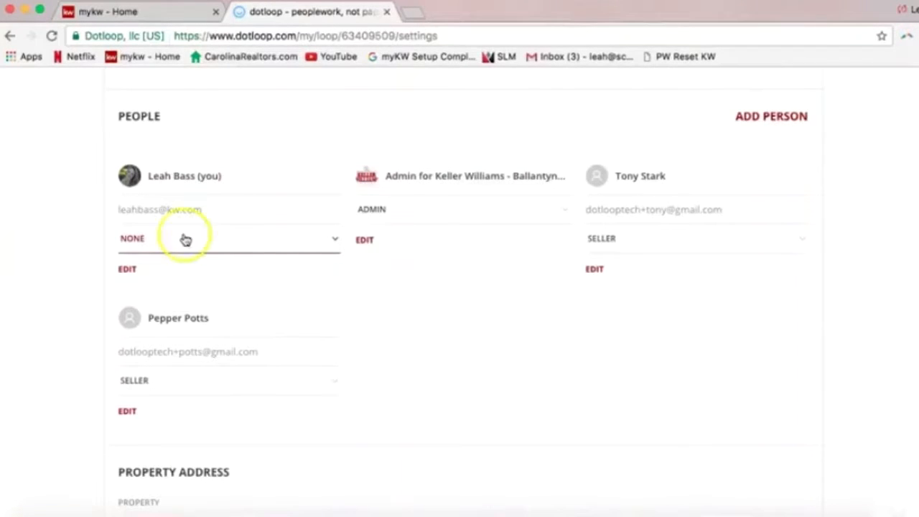
left_click(184, 241)
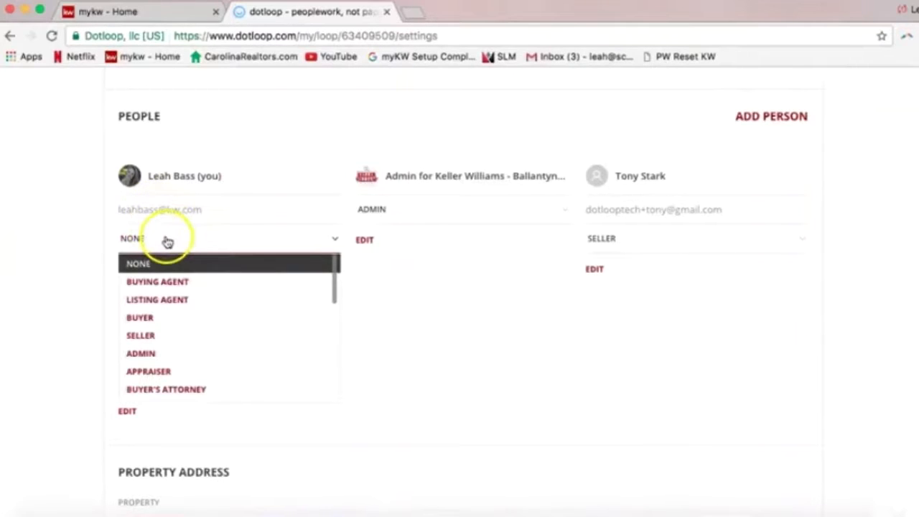
left_click(166, 305)
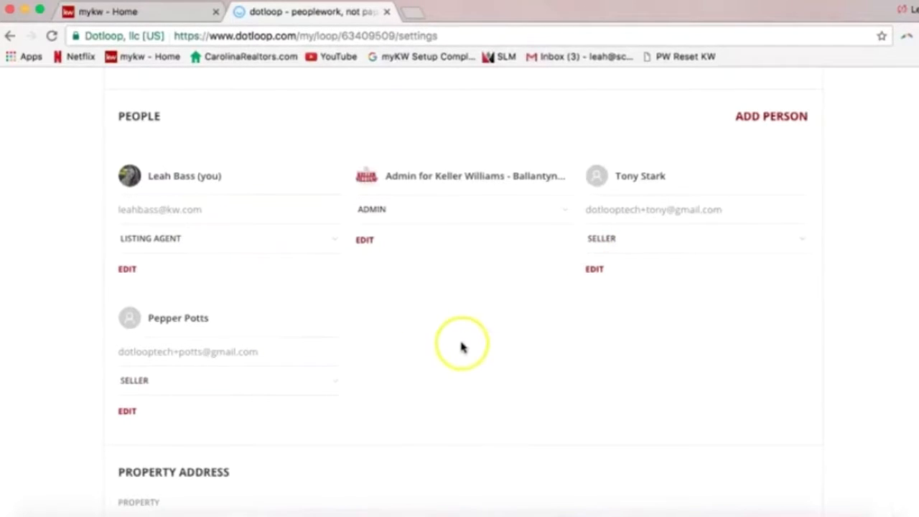
scroll(432, 342, "down", 1)
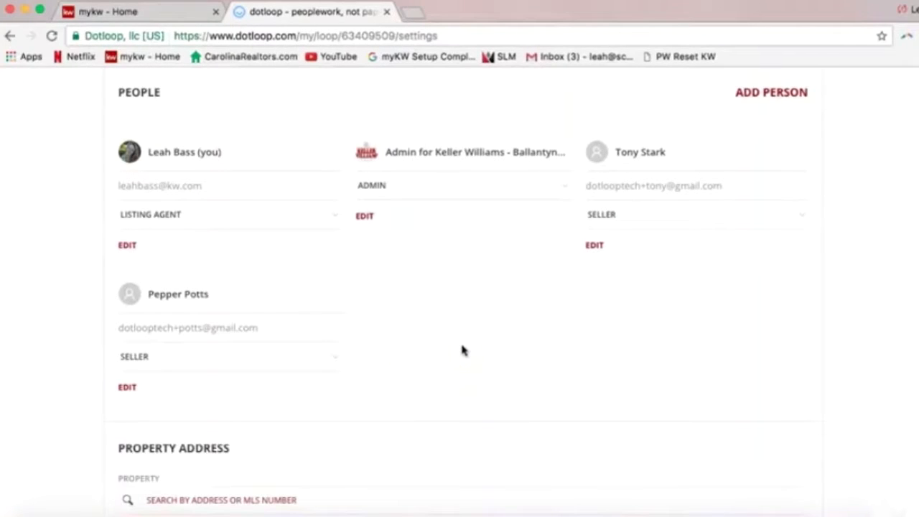
scroll(463, 349, "down", 5)
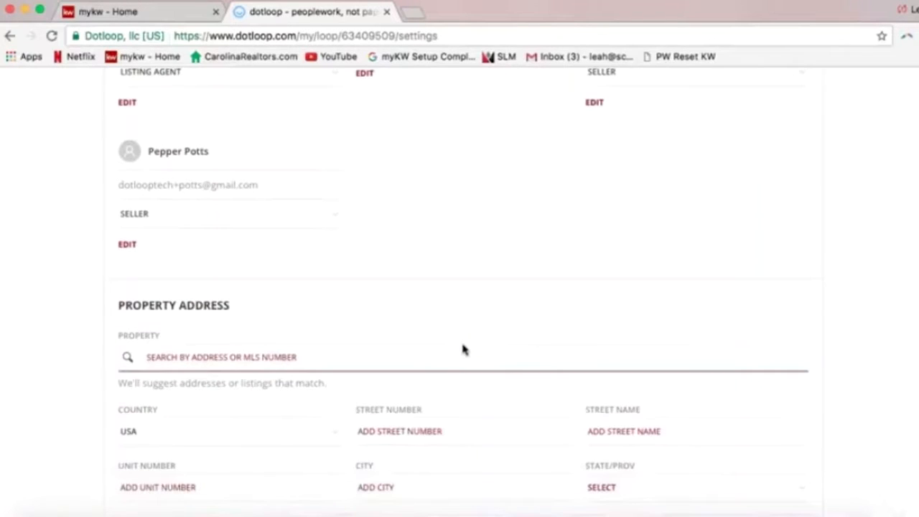
scroll(463, 350, "down", 2)
left_click(469, 300)
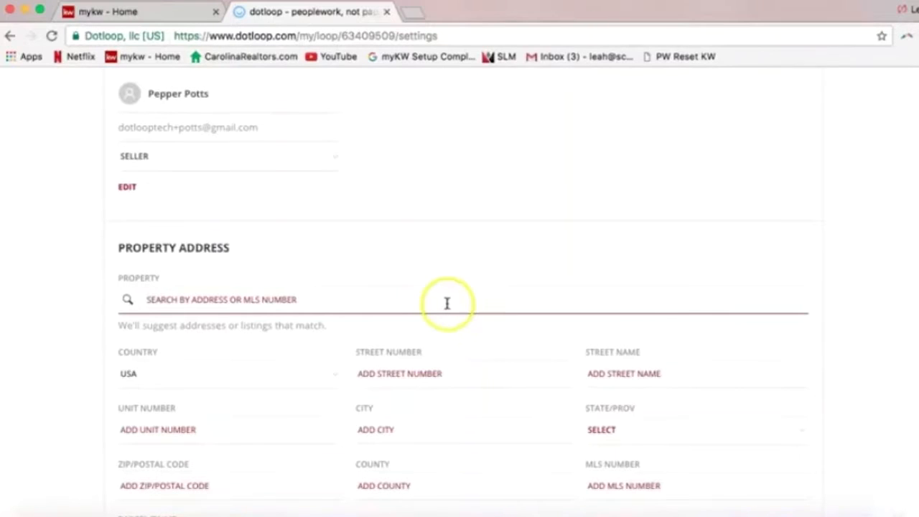
scroll(451, 290, "down", 1)
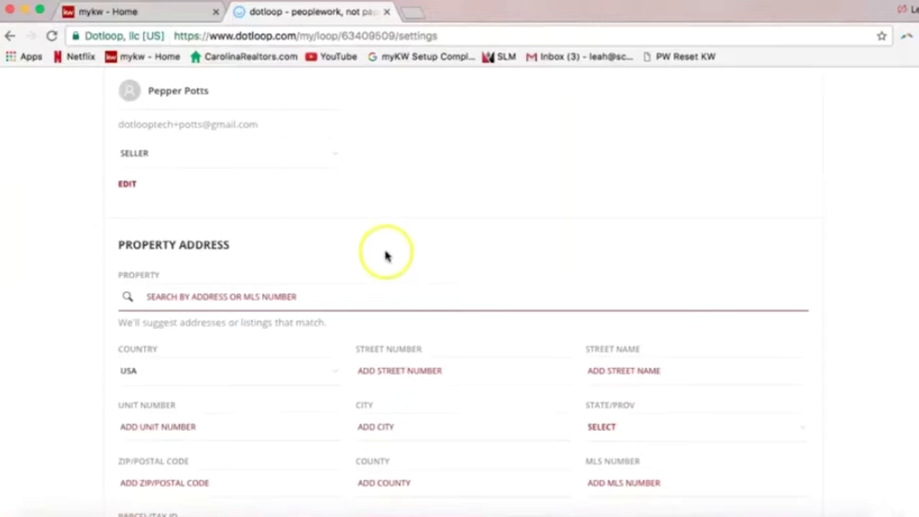
scroll(388, 260, "down", 2)
scroll(384, 259, "down", 1)
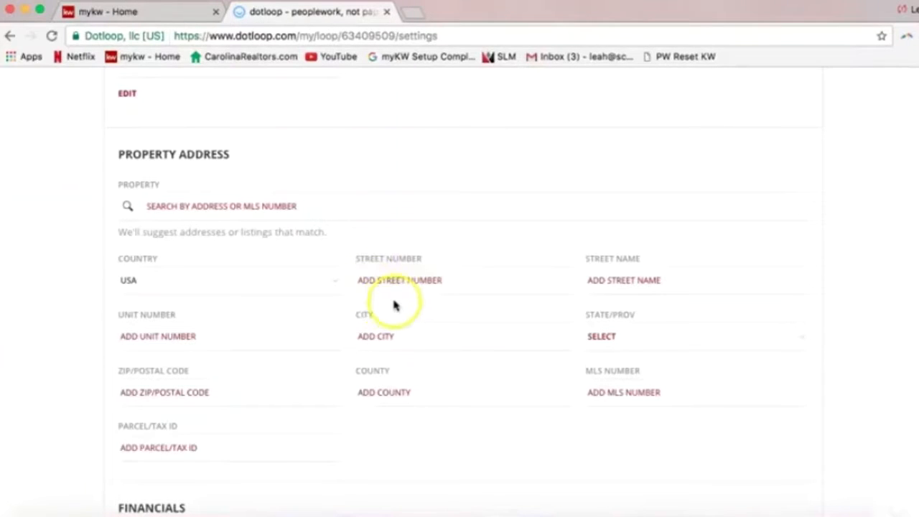
Enter the street number 111 and street name Dotloop Rocks Dr
left_click(390, 286)
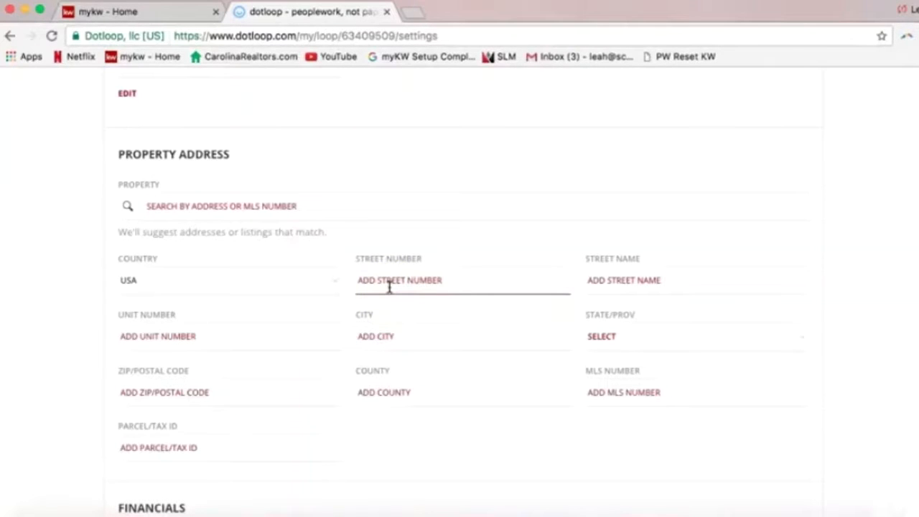
left_click(390, 286)
type("111")
left_click(462, 271)
left_click(651, 283)
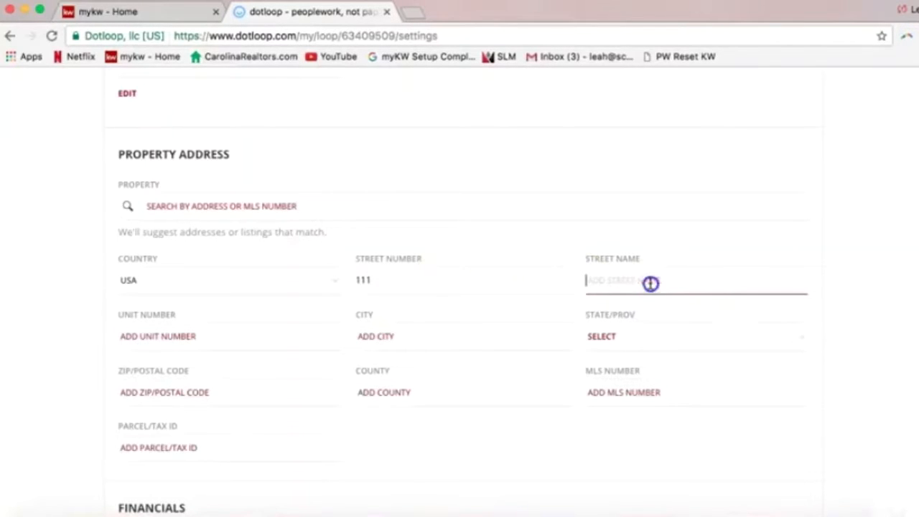
type("Dotloop Rocks")
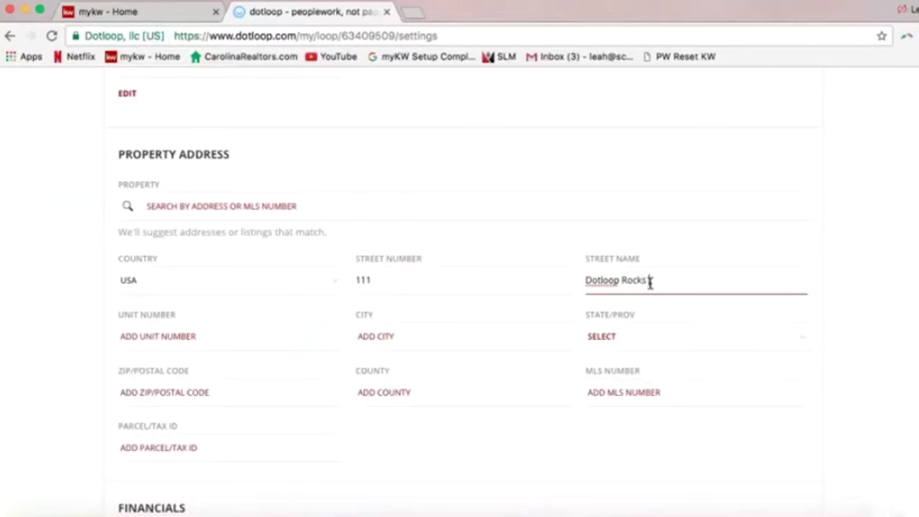
type(" Dr")
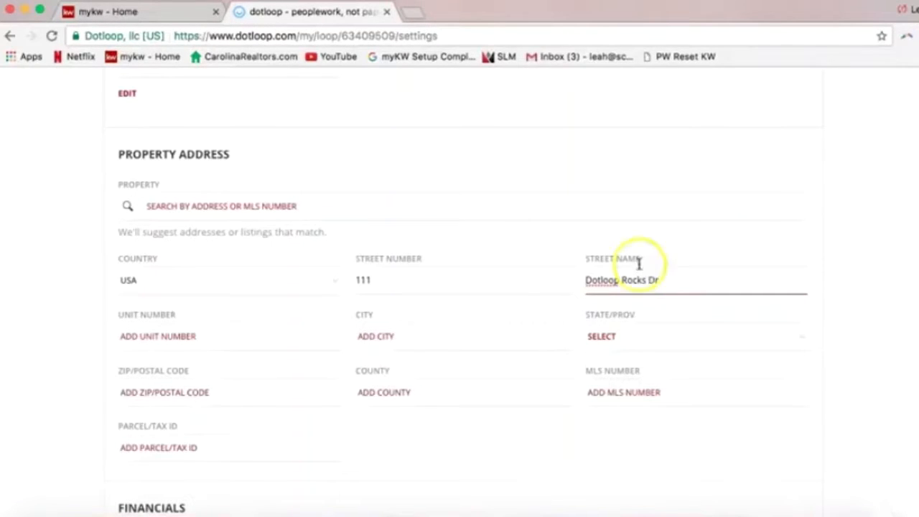
left_click(426, 278)
left_click(426, 278)
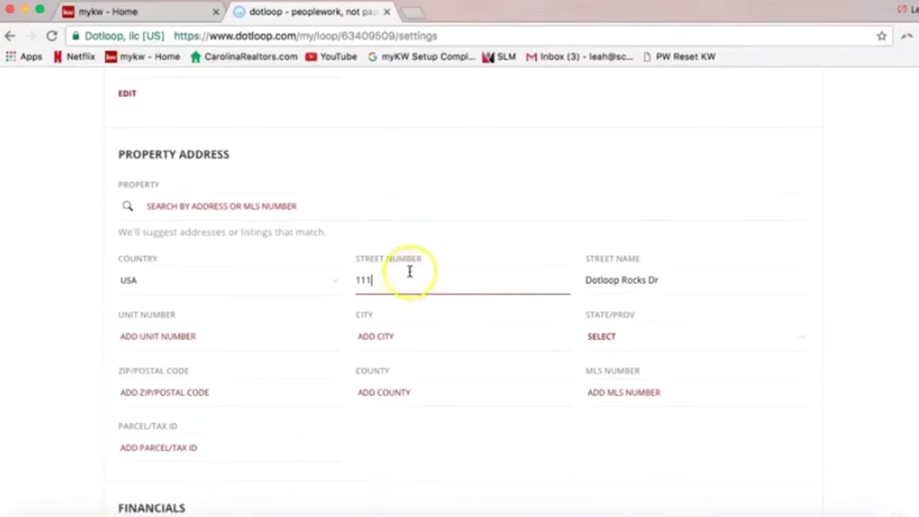
left_click(626, 283)
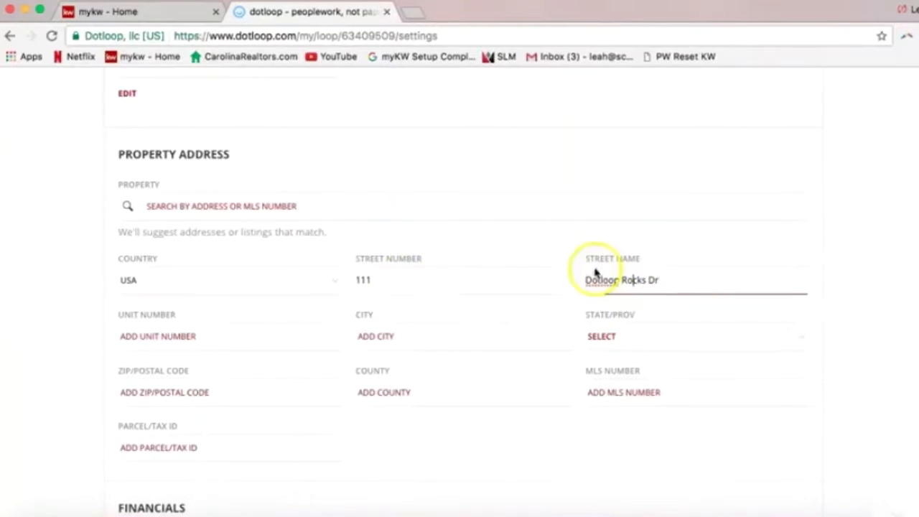
Fill in city Charlotte, state NC, zip 28277 and county Mecklenburg
left_click(436, 336)
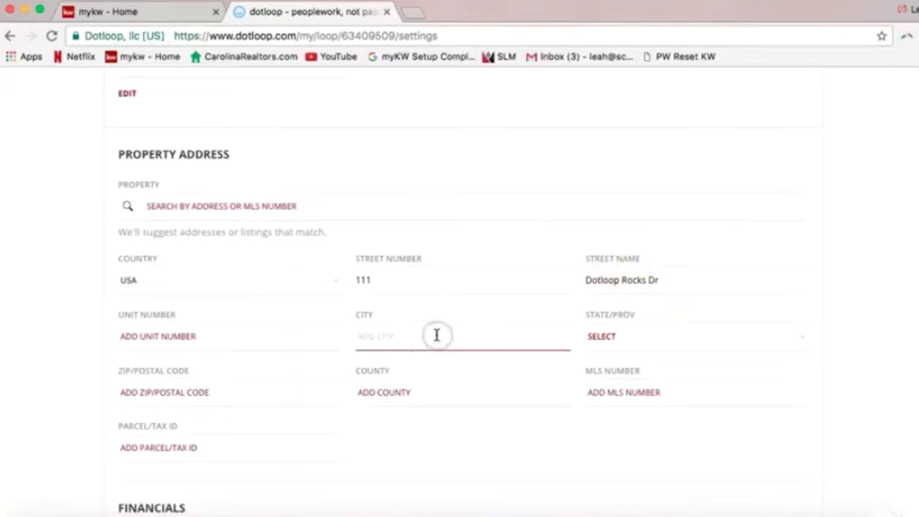
type("Charlotte")
key("Tab")
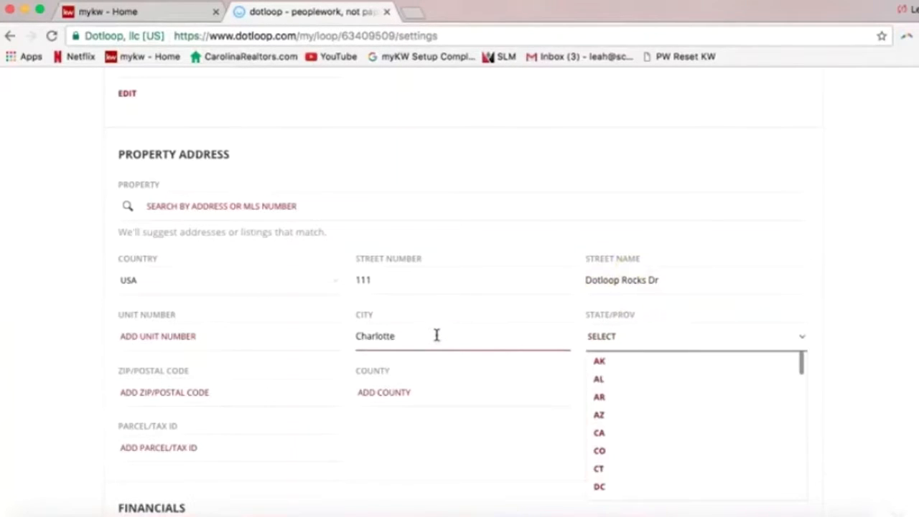
scroll(621, 421, "down", 8)
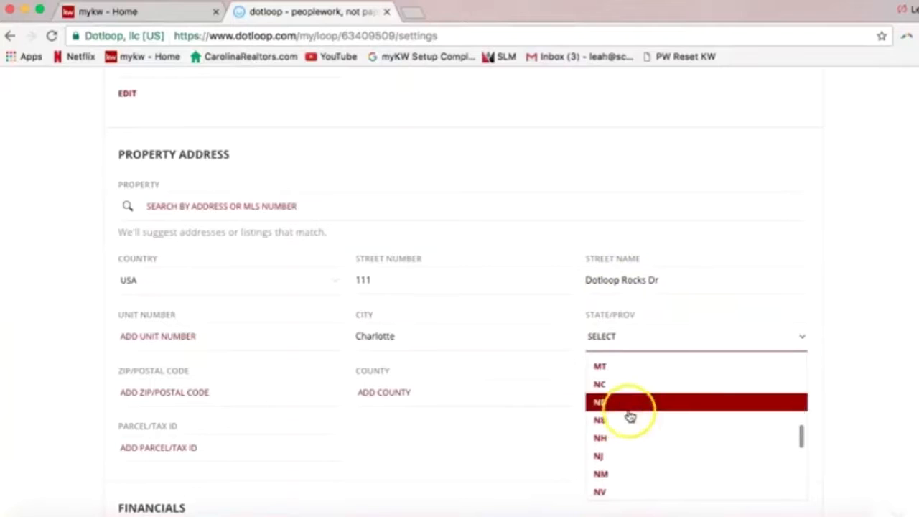
left_click(616, 384)
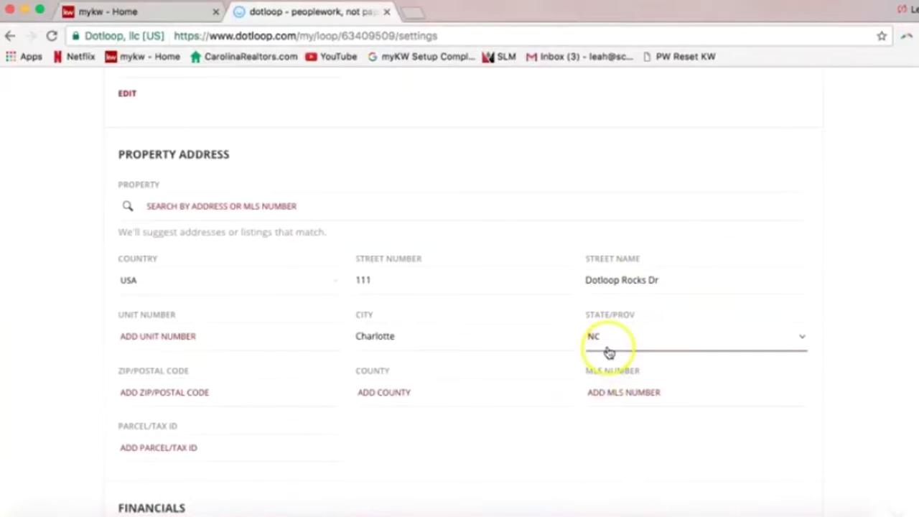
left_click(261, 392)
type("28277")
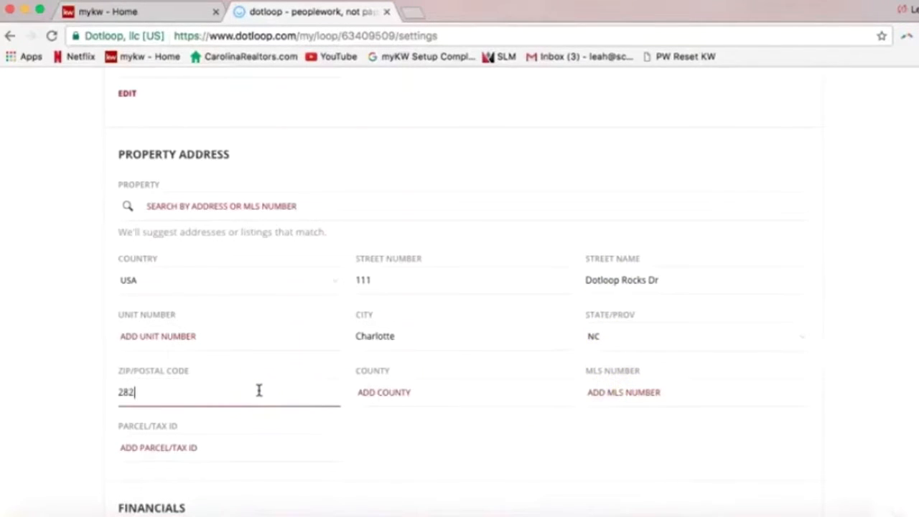
left_click(430, 391)
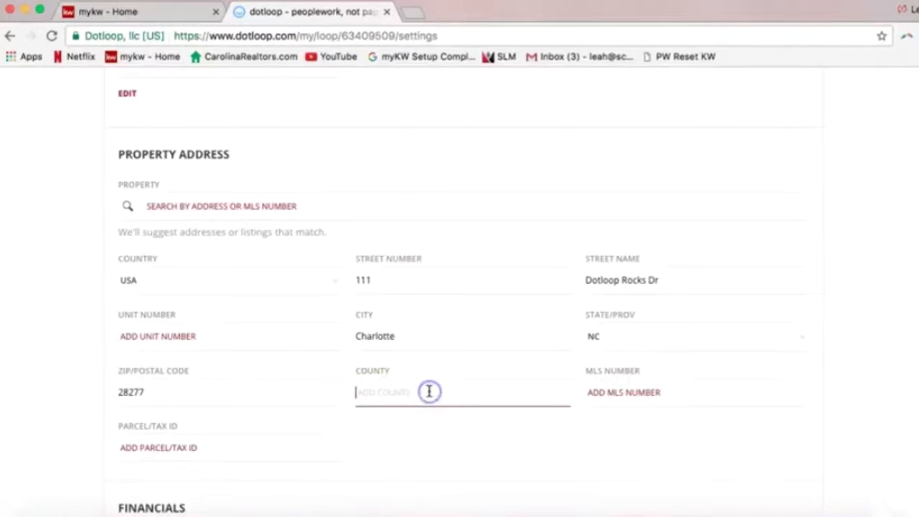
type("Mecklenburg")
left_click(474, 435)
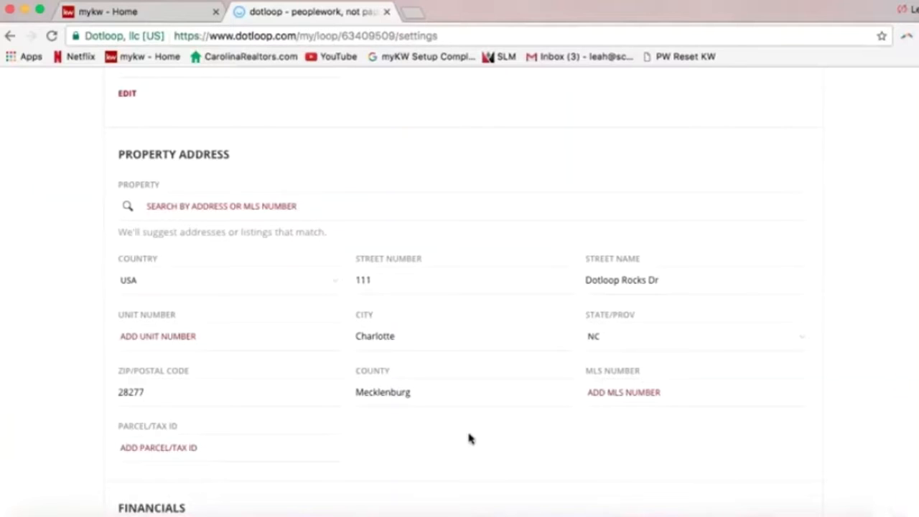
scroll(467, 434, "down", 2)
scroll(457, 410, "down", 5)
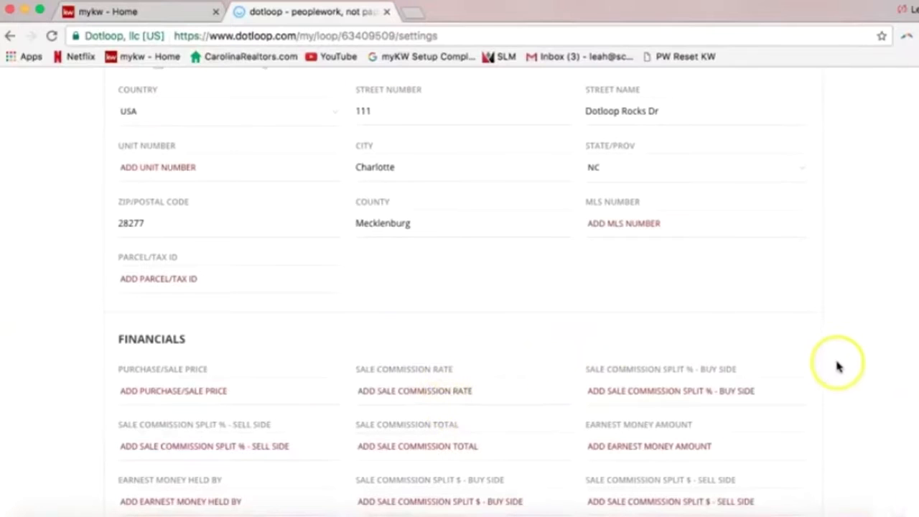
scroll(837, 373, "down", 1)
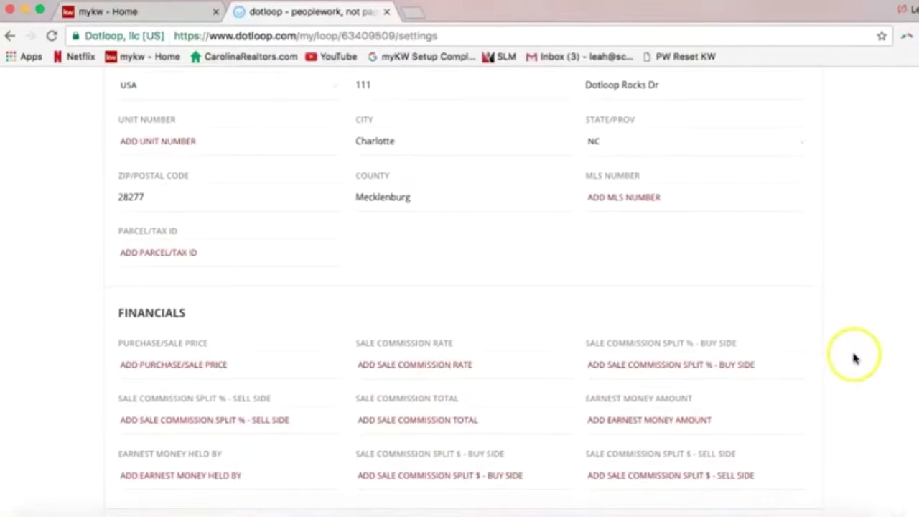
scroll(847, 381, "down", 1)
scroll(846, 381, "down", 1)
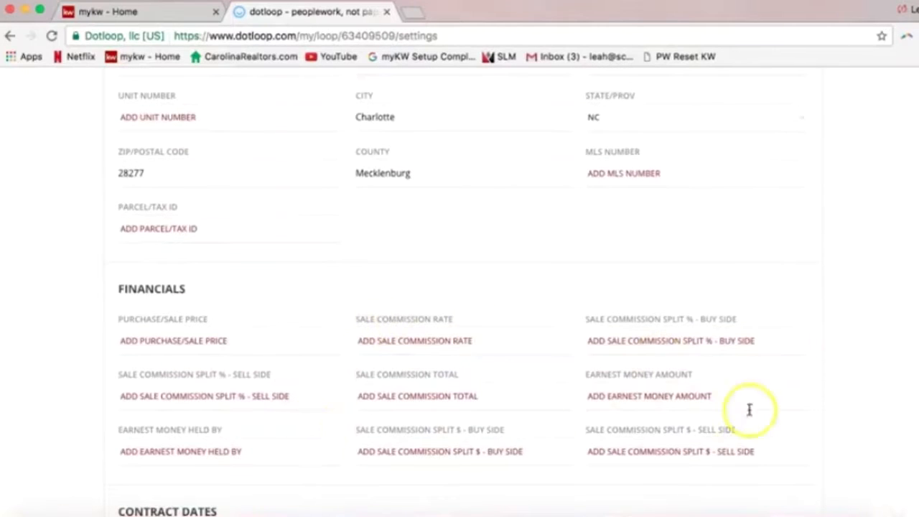
scroll(819, 424, "down", 3)
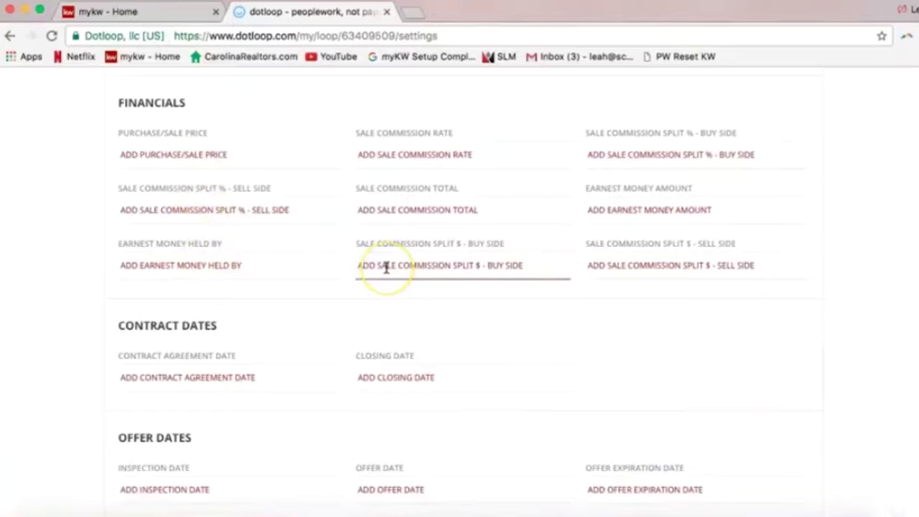
scroll(409, 338, "down", 2)
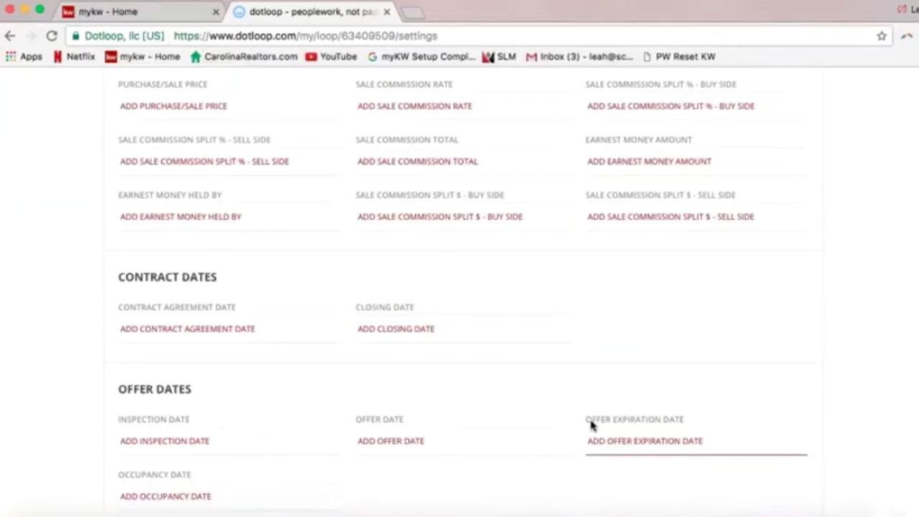
scroll(582, 383, "down", 5)
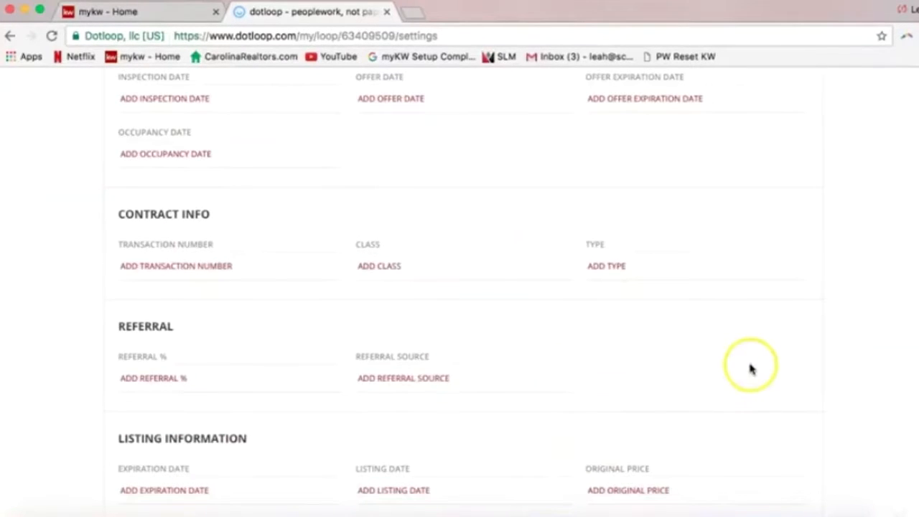
scroll(750, 368, "down", 1)
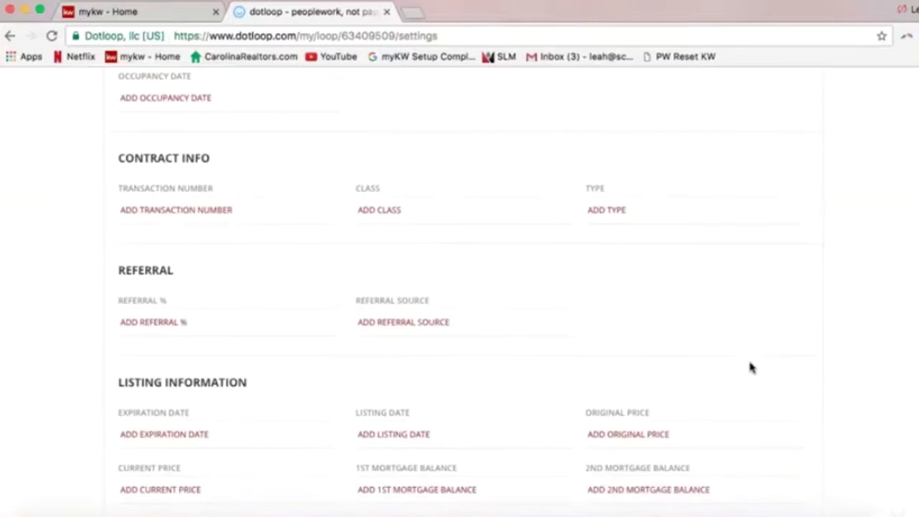
scroll(750, 368, "down", 4)
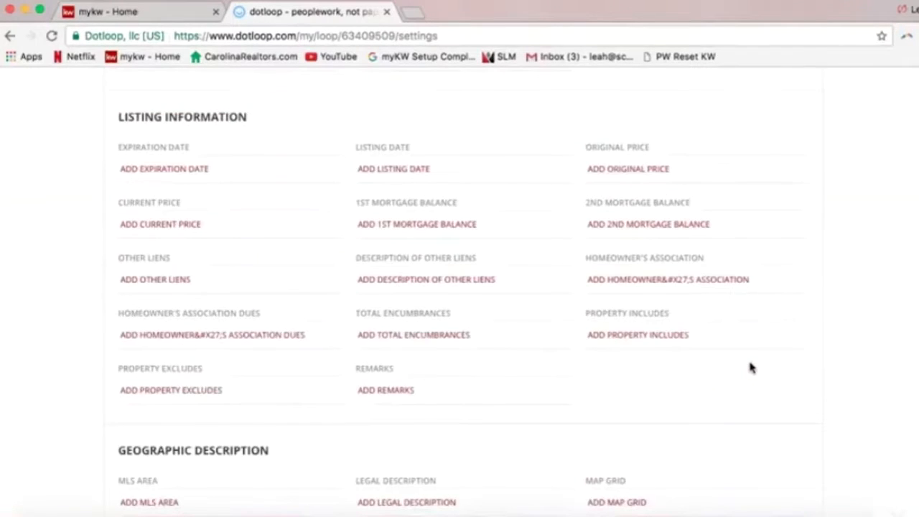
scroll(751, 366, "down", 4)
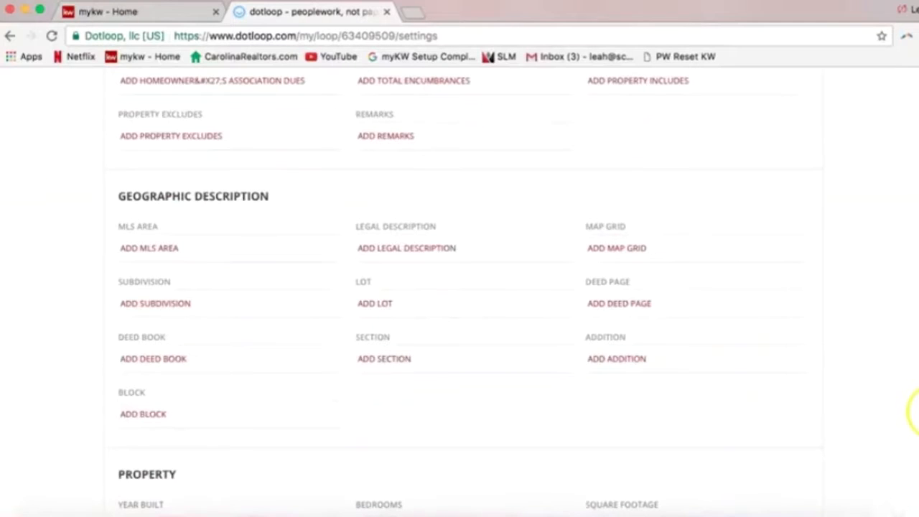
scroll(912, 411, "down", 3)
scroll(459, 287, "down", 1)
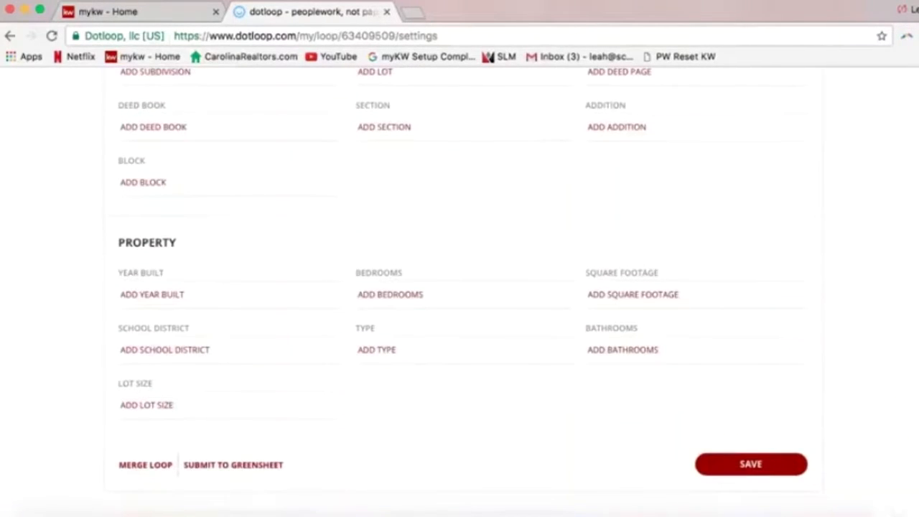
scroll(910, 287, "up", 15)
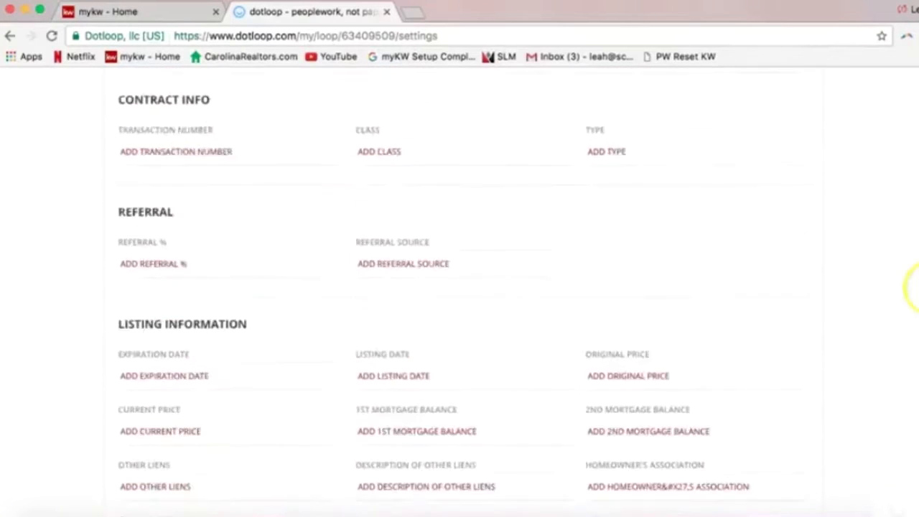
scroll(895, 201, "up", 6)
scroll(895, 201, "down", 2)
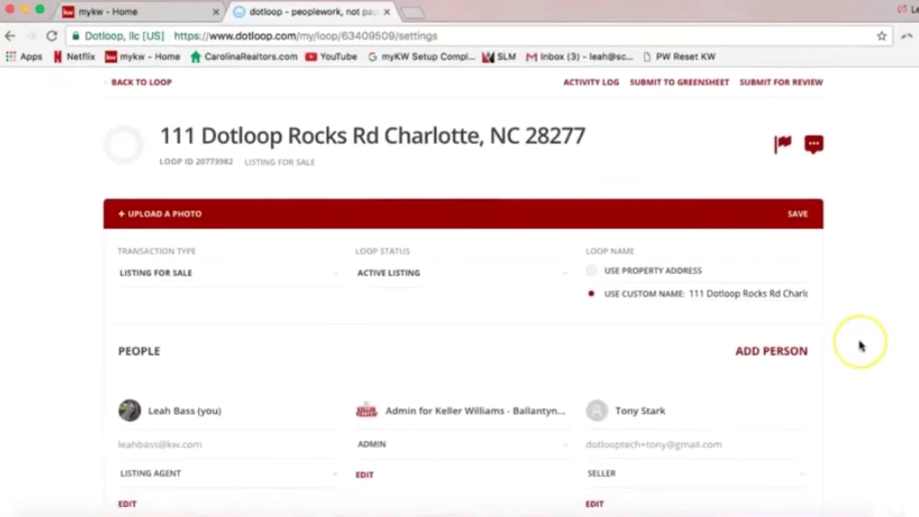
Save the loop settings, saving again once the first attempt finishes
left_click(805, 228)
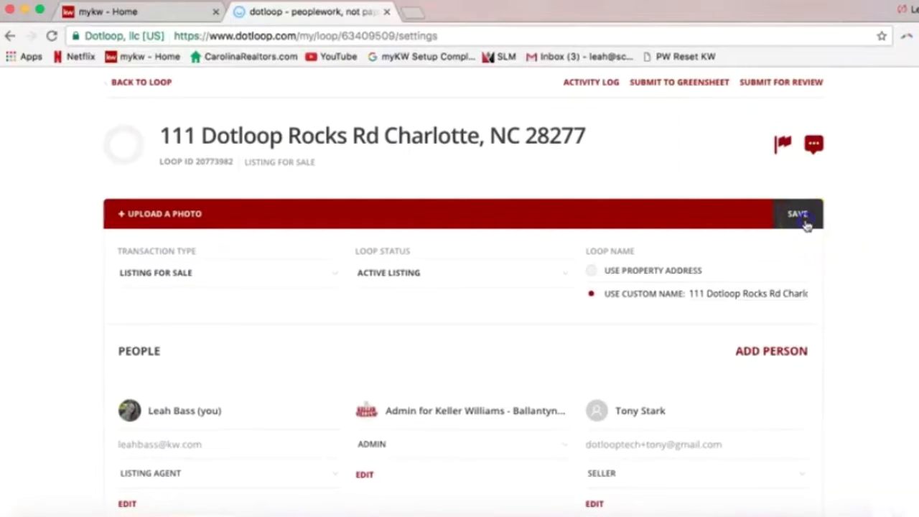
left_click(802, 219)
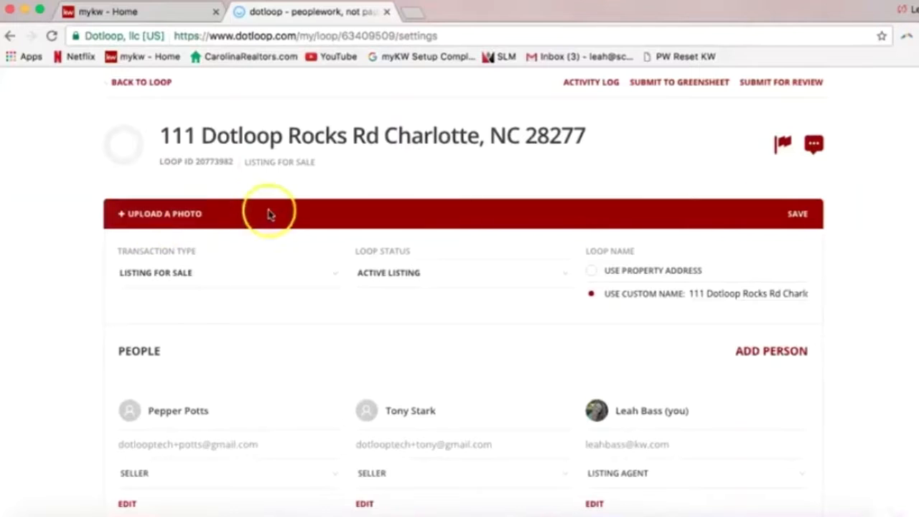
scroll(293, 206, "up", 2)
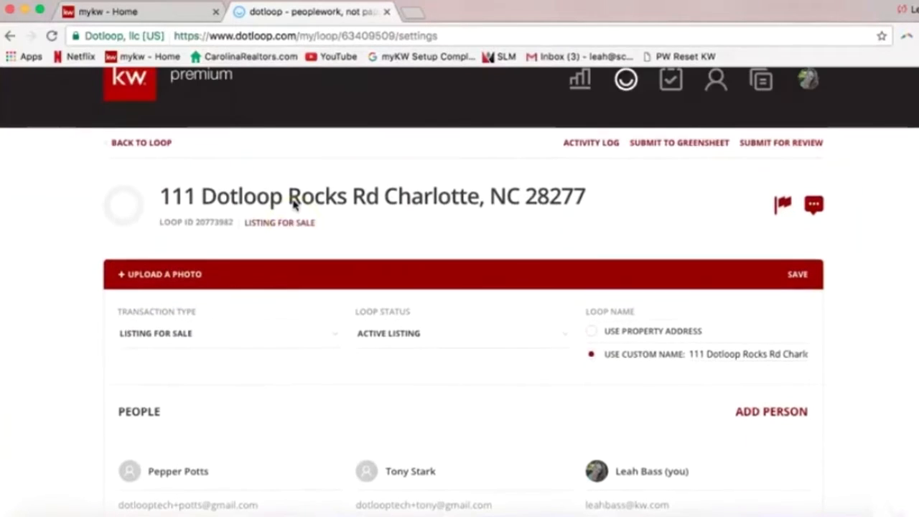
left_click(795, 288)
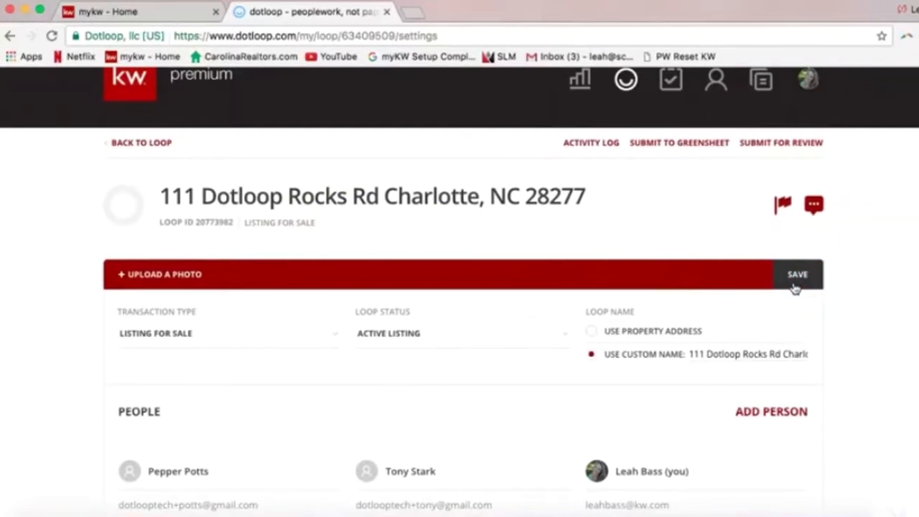
Go back to the loop's main page and scroll down to its Documents section
left_click(143, 143)
left_click(143, 145)
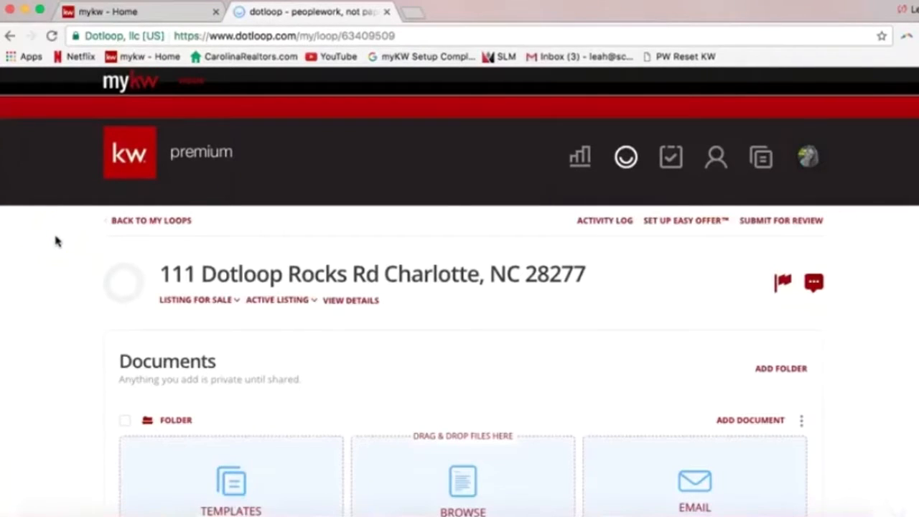
left_click(60, 307)
scroll(59, 307, "down", 3)
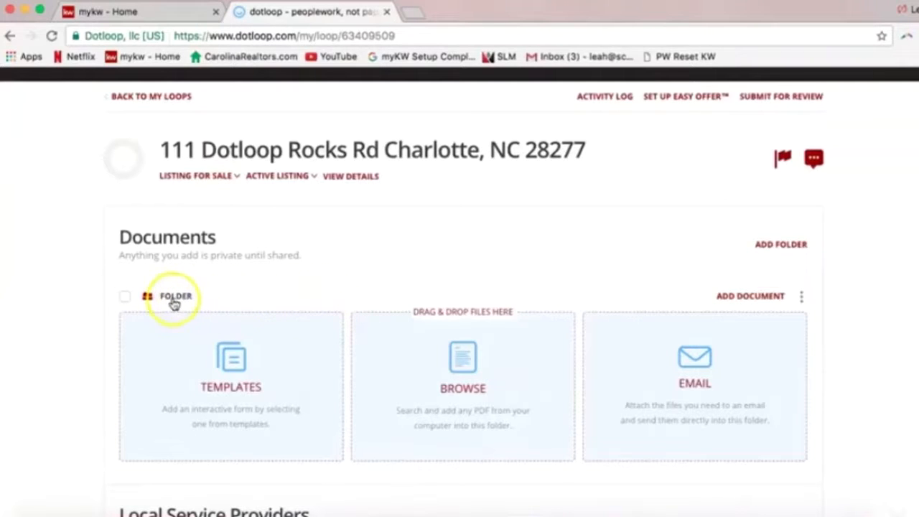
Rename the first folder from 'Folder' to 'Listing Folder' using its three-dot menu
left_click(804, 299)
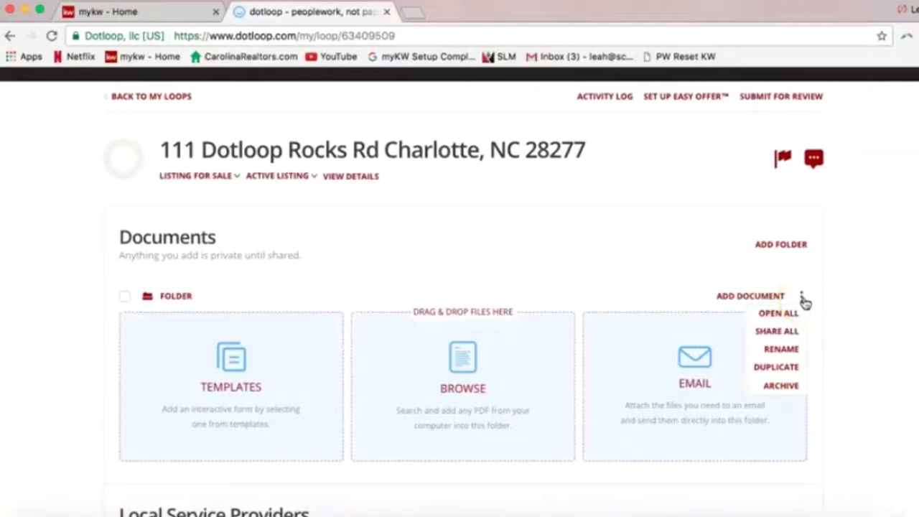
left_click(793, 350)
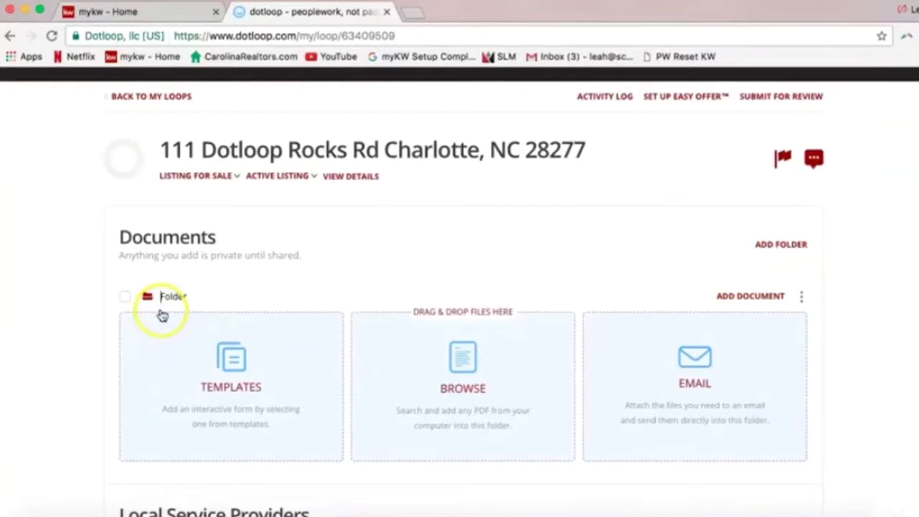
type("Listing")
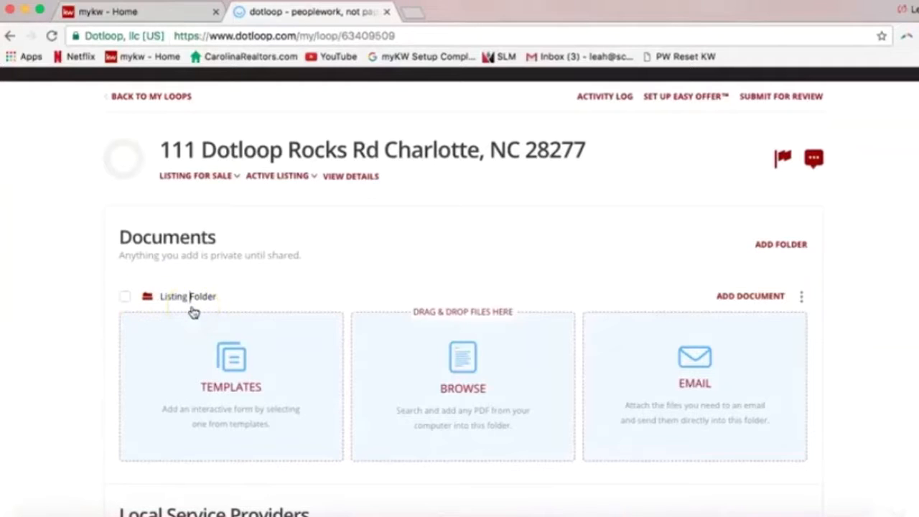
left_click(63, 314)
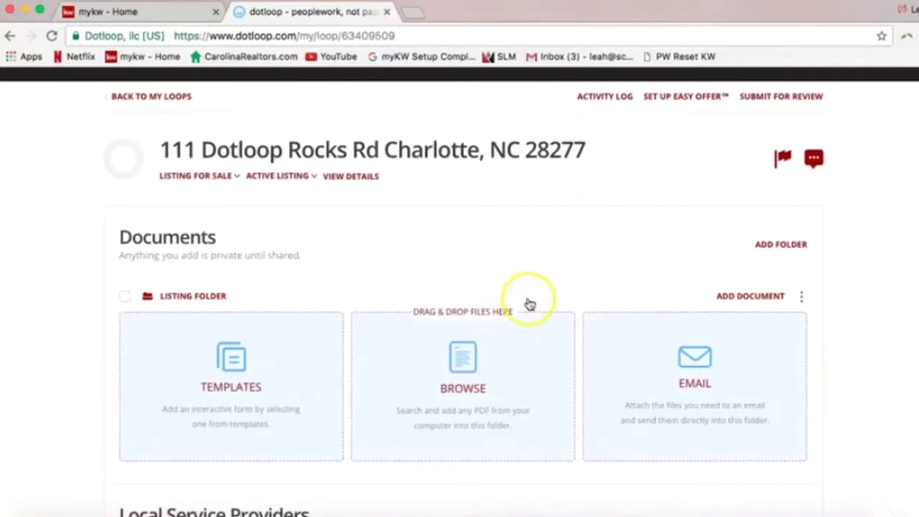
Add a new folder and change its name from 'New Folder' to 'Sales Folder'
left_click(783, 248)
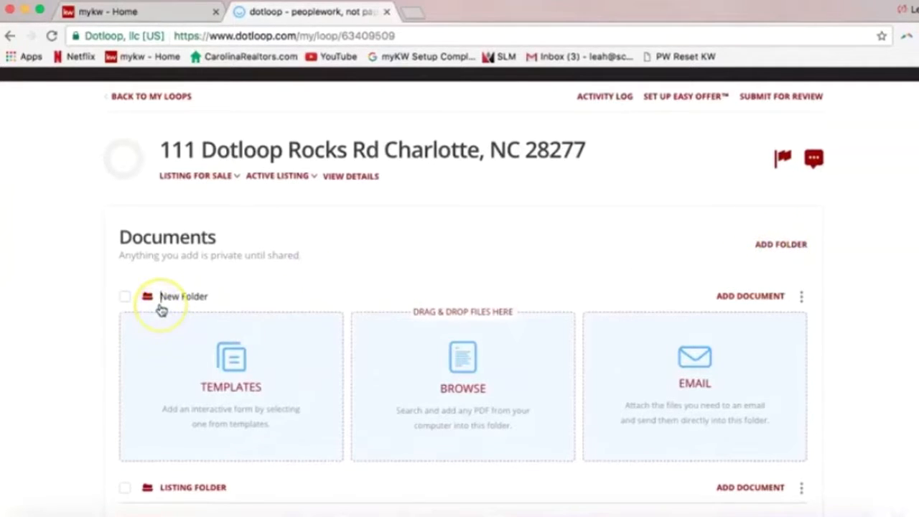
key("Right")
key("Right")
key("Right")
key("BackSpace")
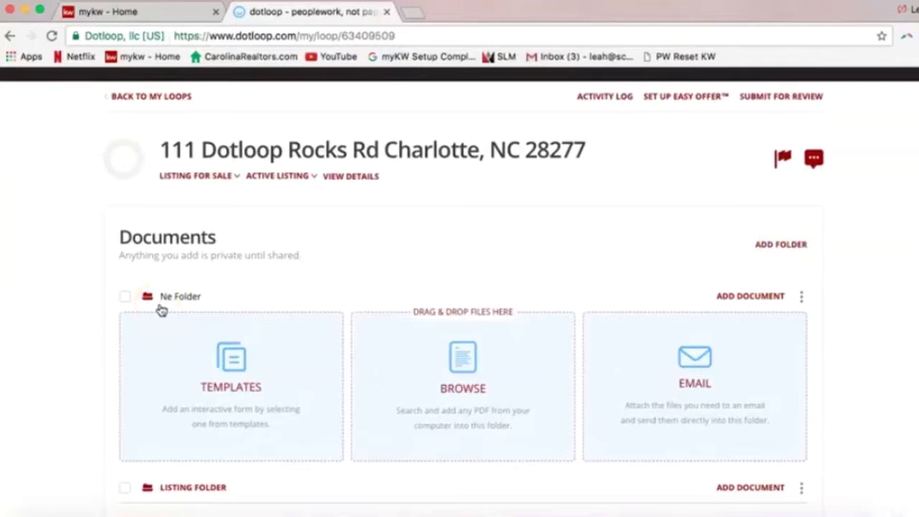
key("BackSpace")
key("BackSpace")
type("Sales")
left_click(73, 338)
left_click(174, 298)
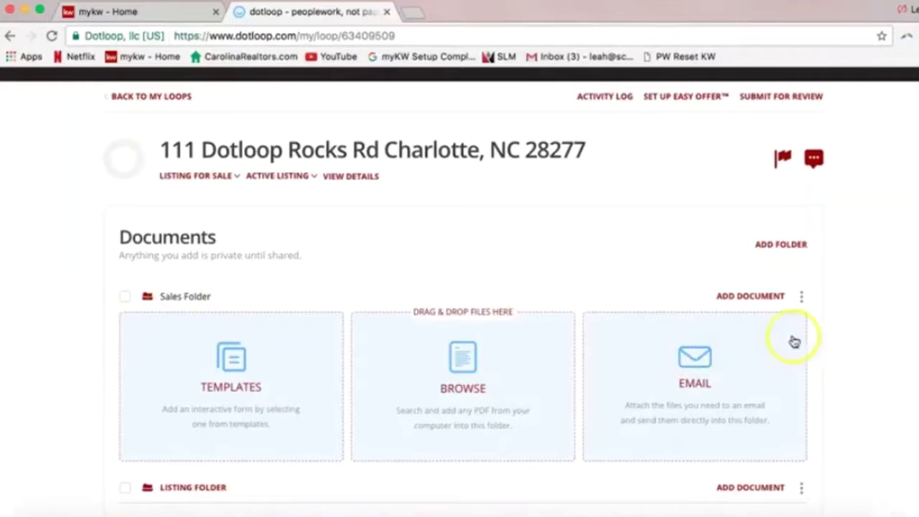
left_click(842, 332)
left_click(801, 297)
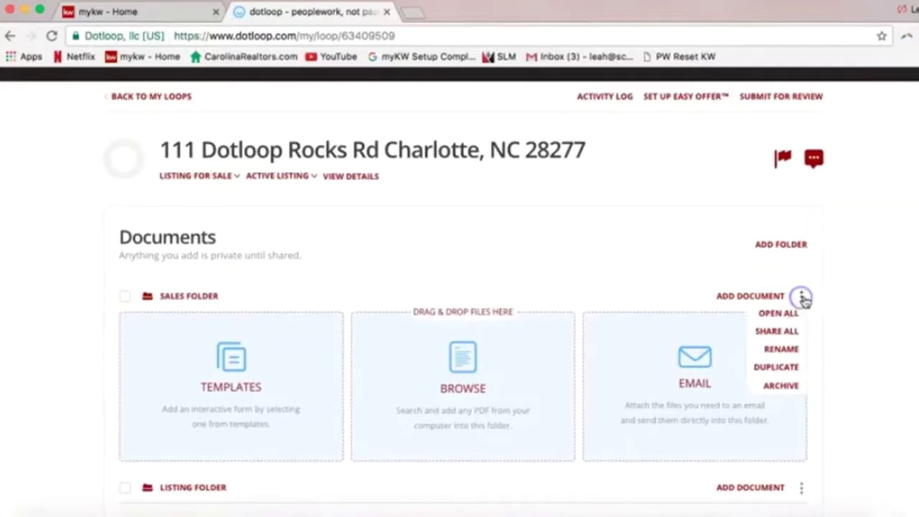
left_click(795, 351)
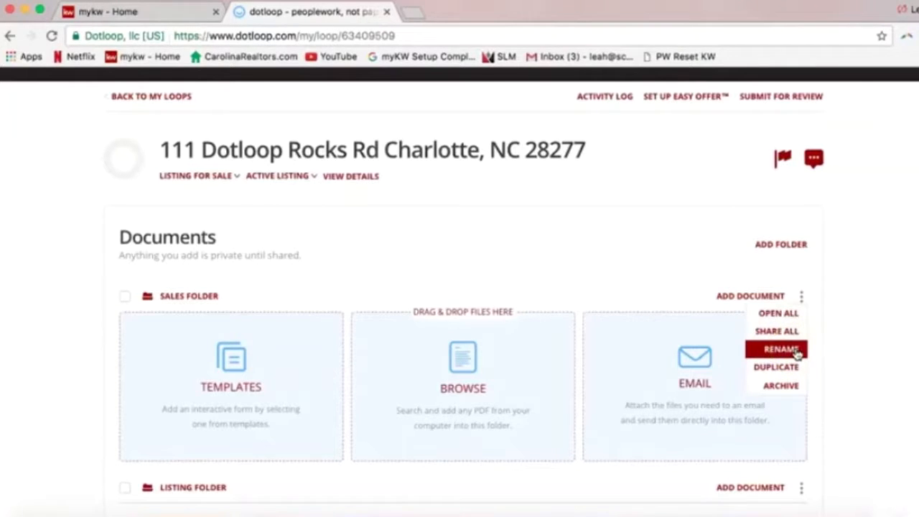
Add a third folder above Sales Folder, replacing 'New' with the closing name
left_click(843, 336)
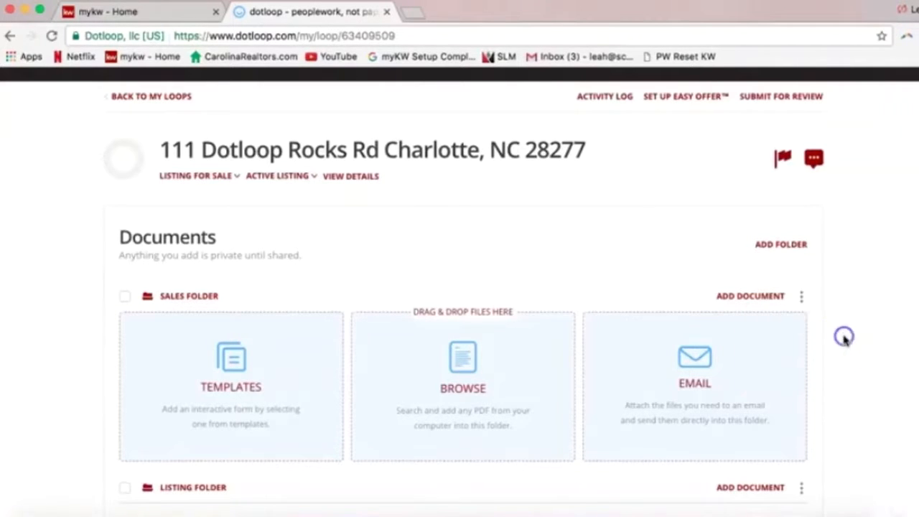
left_click(781, 245)
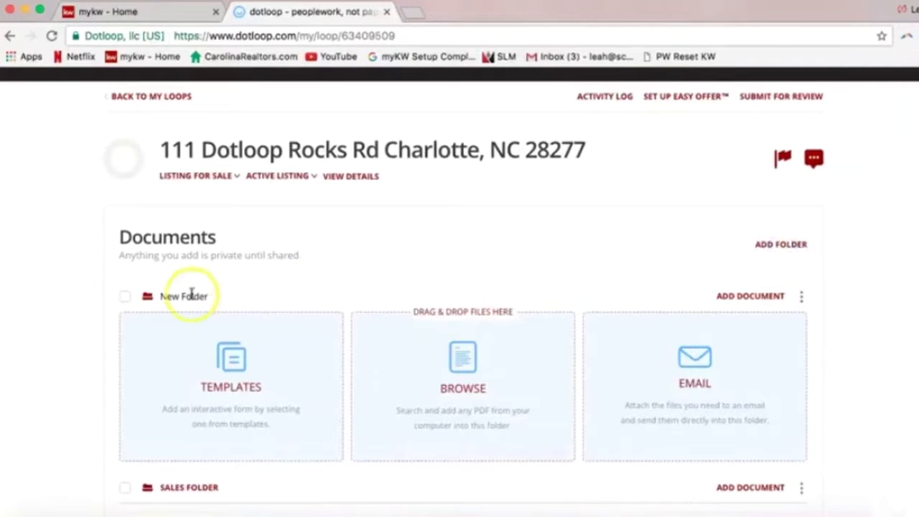
double_click(164, 296)
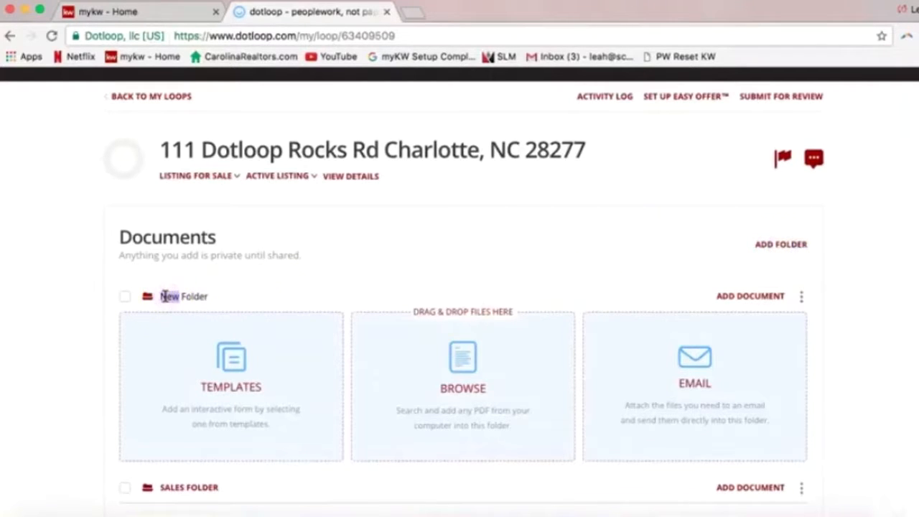
type("Coosin")
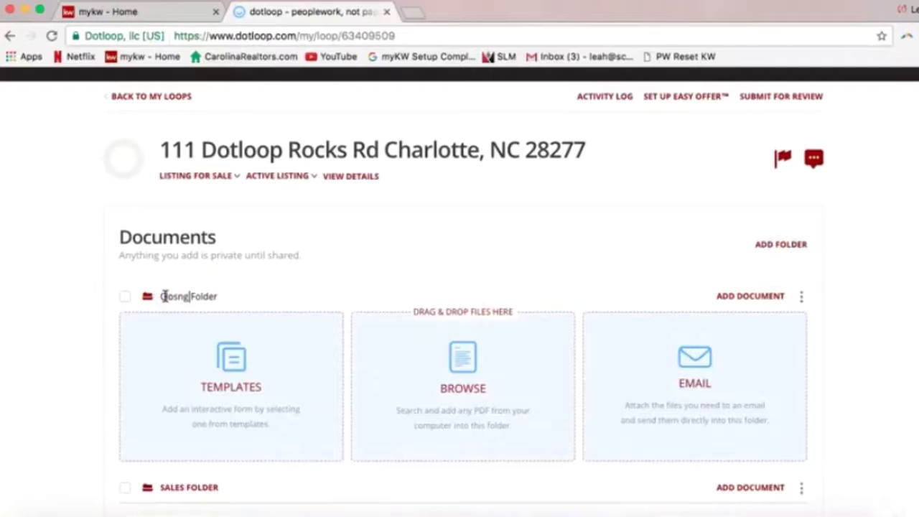
left_click(59, 316)
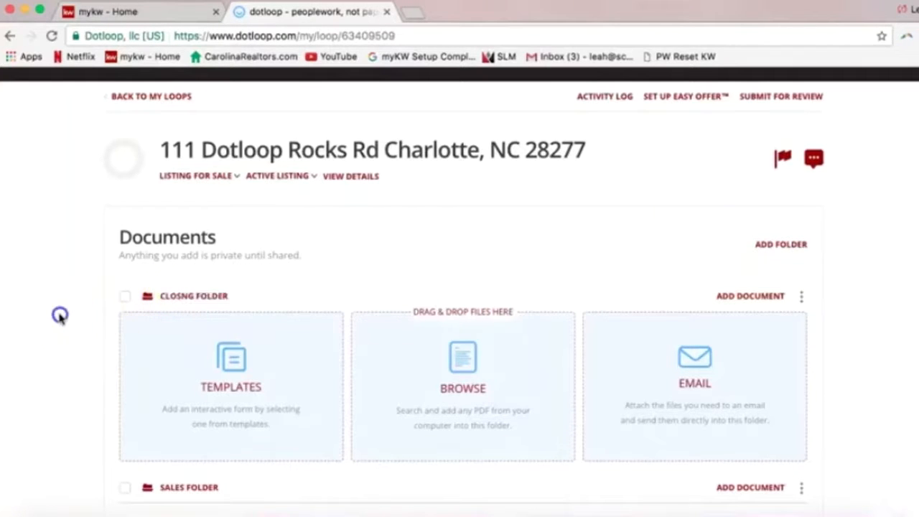
scroll(98, 343, "down", 3)
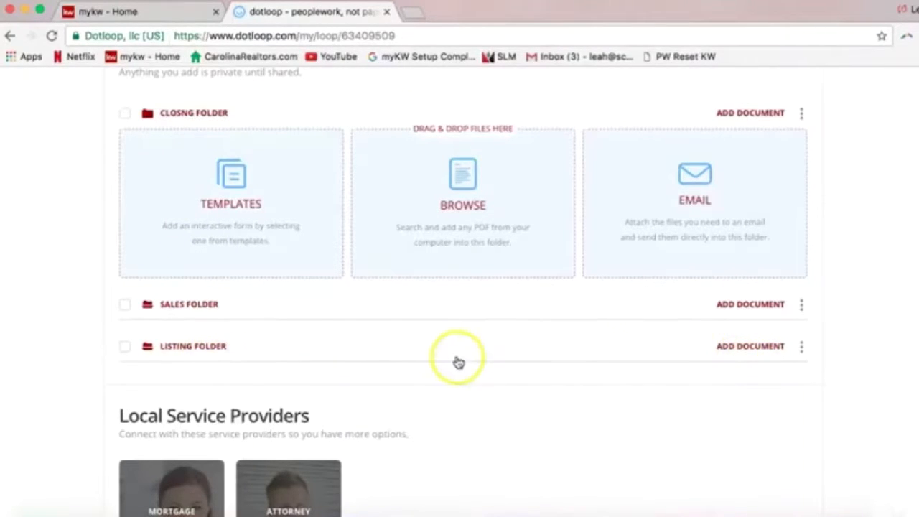
Open Add Document on Listing Folder and choose to add from templates
left_click(740, 350)
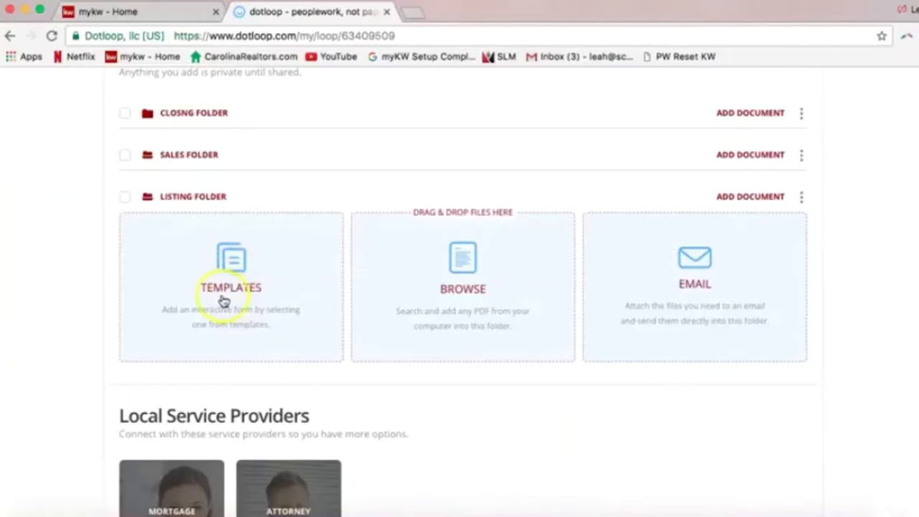
scroll(255, 306, "up", 1)
scroll(258, 306, "up", 4)
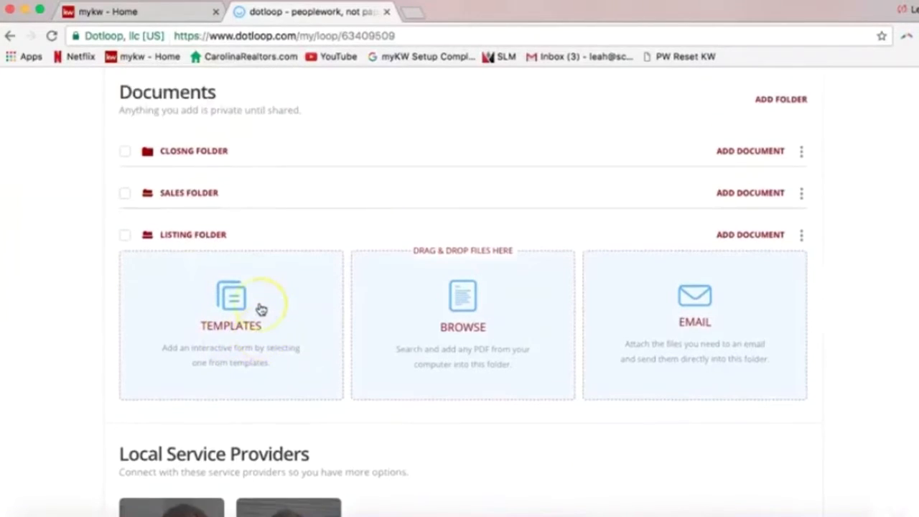
scroll(626, 308, "up", 5)
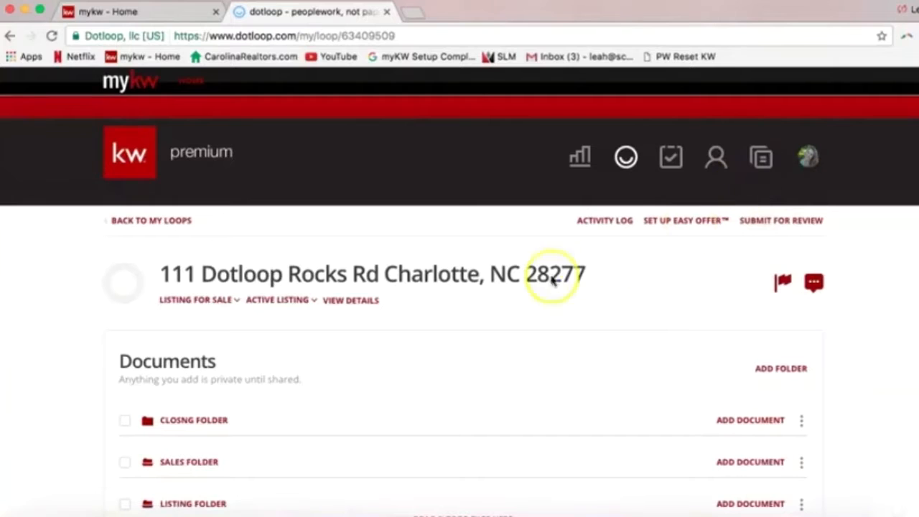
scroll(365, 349, "down", 5)
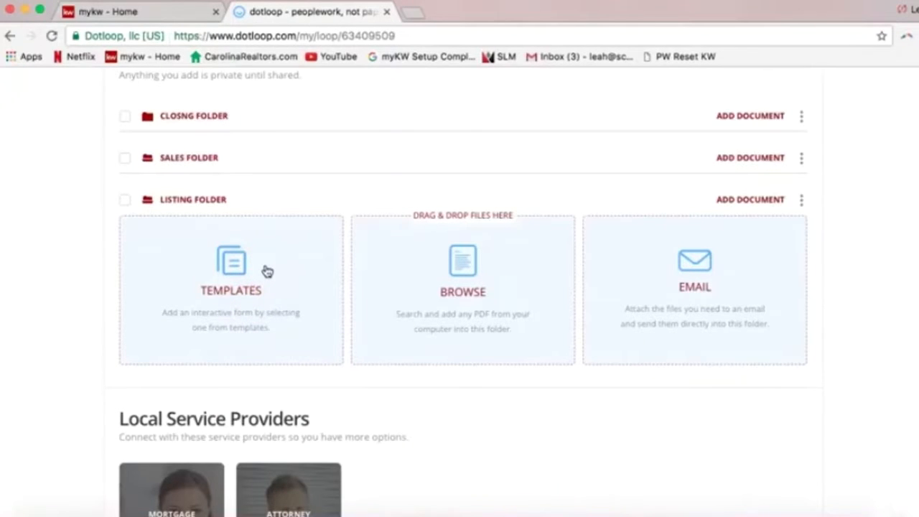
left_click(266, 268)
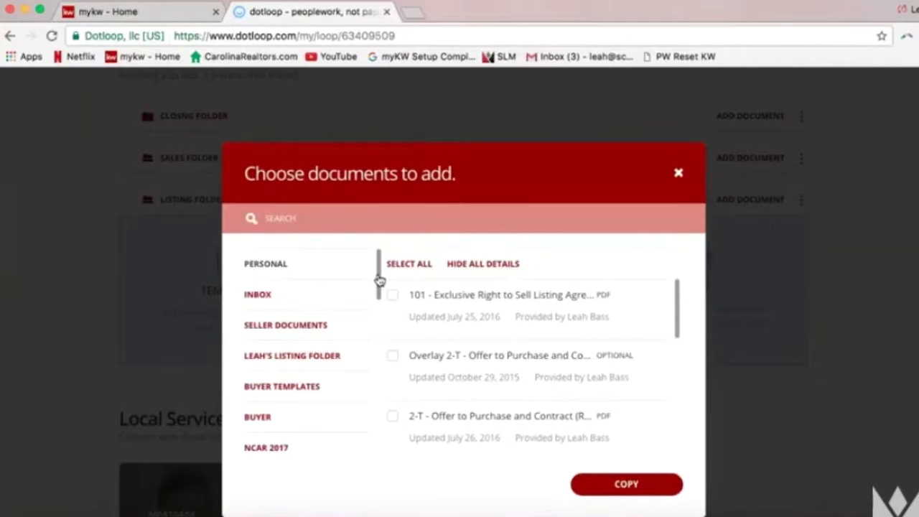
Browse the Listing Folder templates to reveal NCAR 2017, Office Documents and Checklists 2016-2017
mouse_move(379, 280)
left_mouse_down()
mouse_move(375, 307)
mouse_move(379, 266)
mouse_move(378, 294)
left_mouse_up()
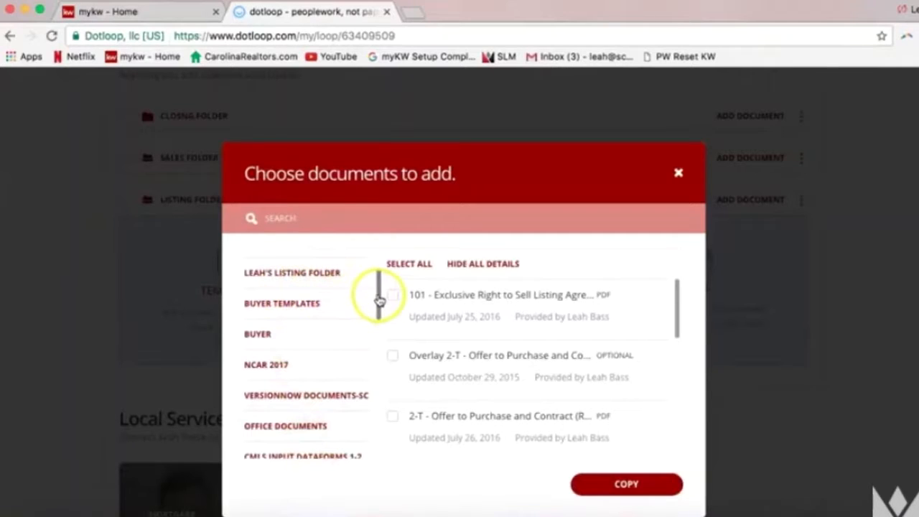
scroll(379, 300, "down", 2)
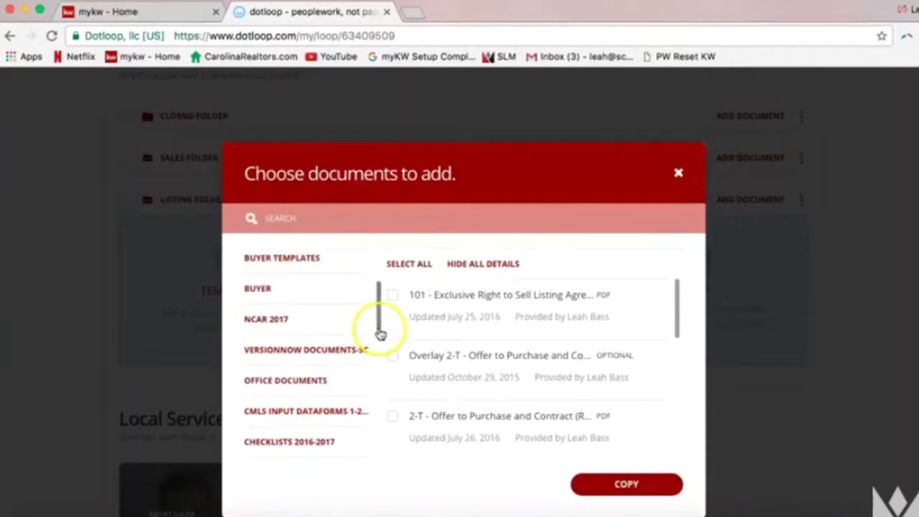
mouse_move(378, 331)
left_mouse_down()
mouse_move(378, 423)
mouse_move(379, 316)
left_mouse_up()
Search NCAR 2017 for 'list' and copy only the 101 Exclusive Right to Sell agreement
left_click(269, 370)
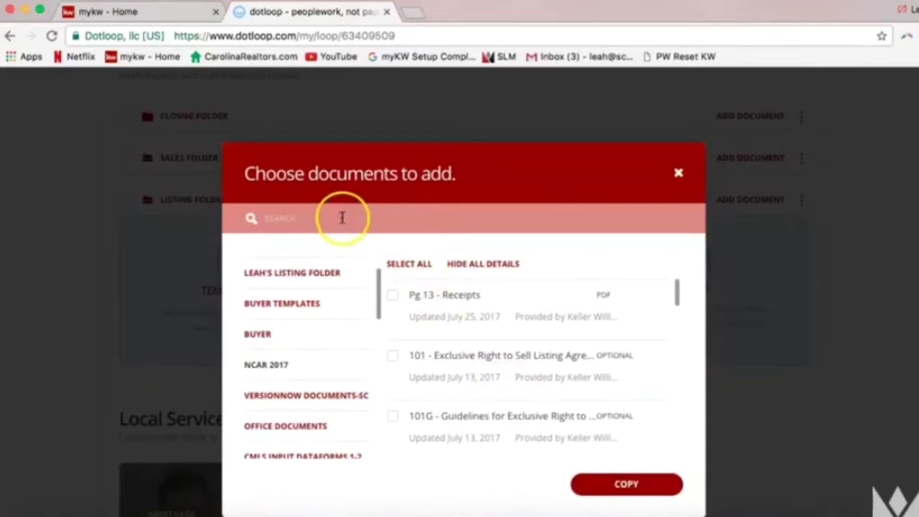
left_click(312, 213)
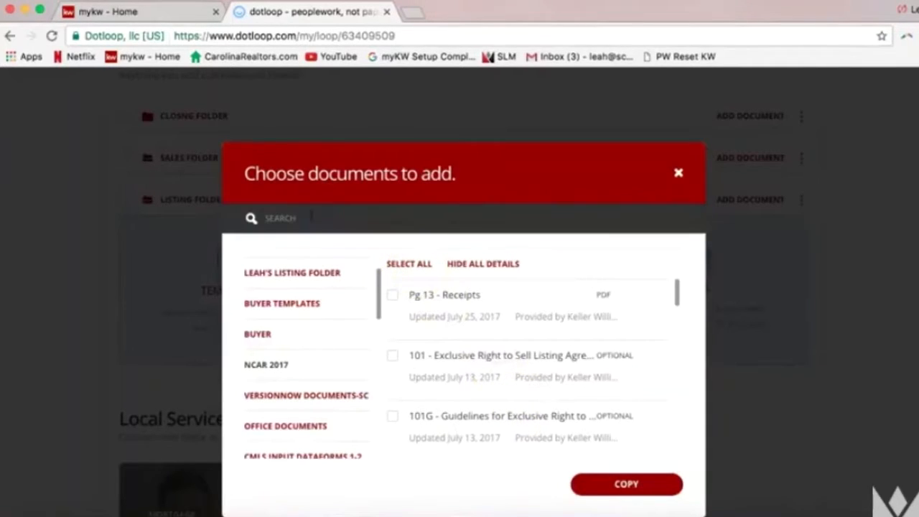
type("listing")
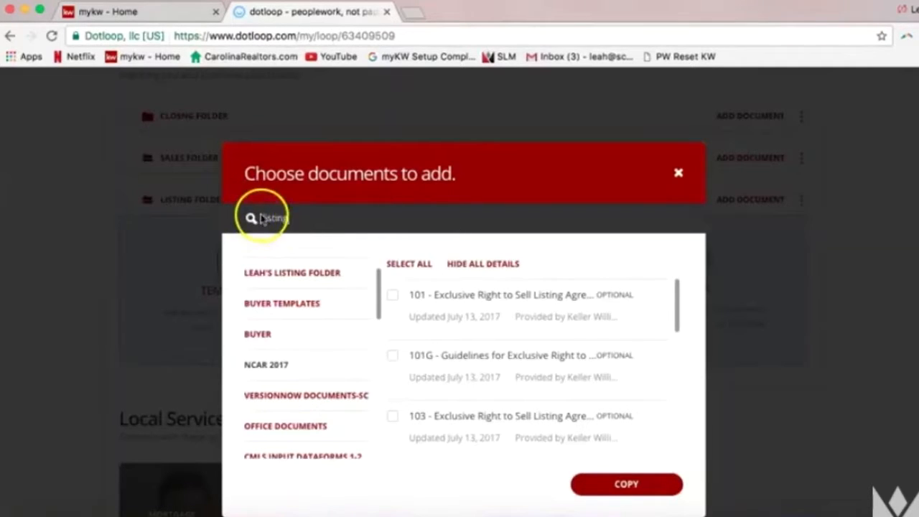
left_click(393, 296)
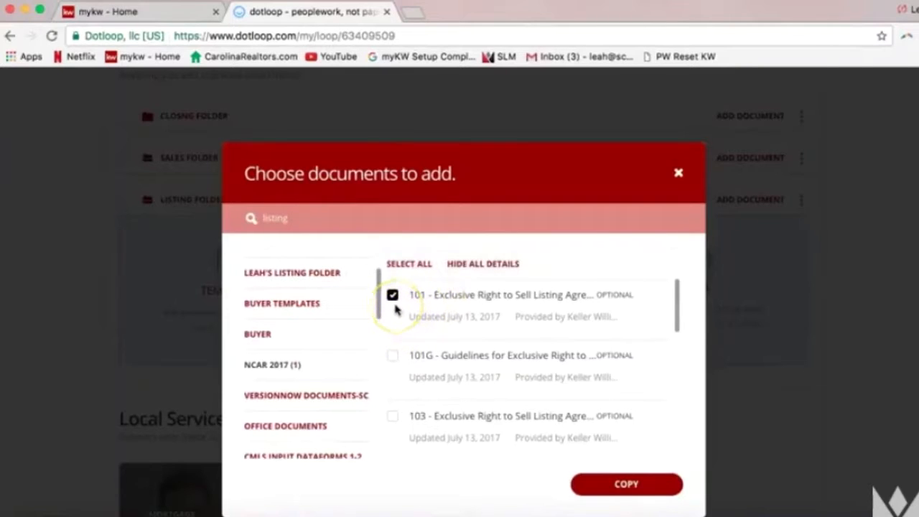
left_click(392, 355)
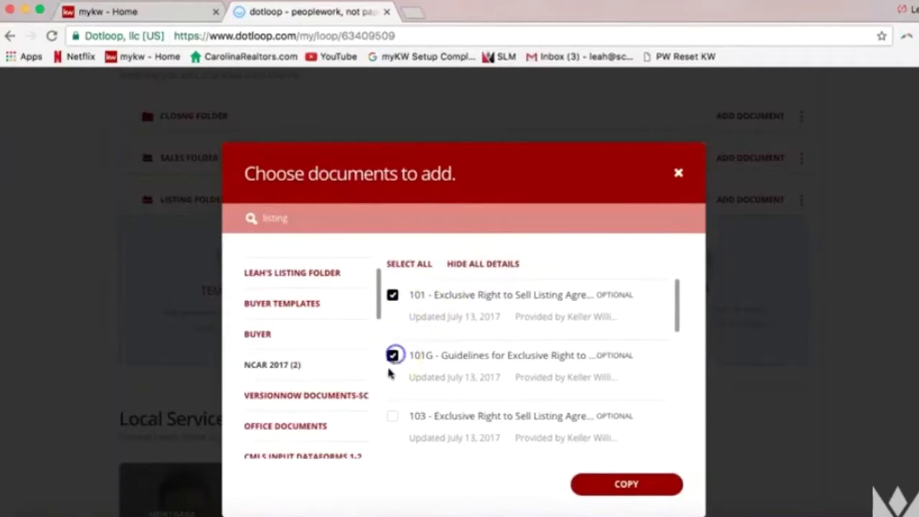
left_click(392, 416)
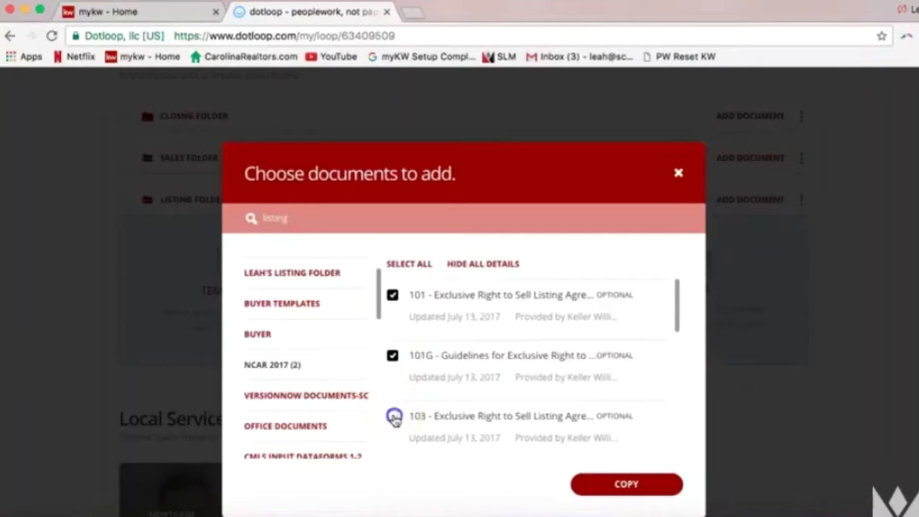
left_click(393, 416)
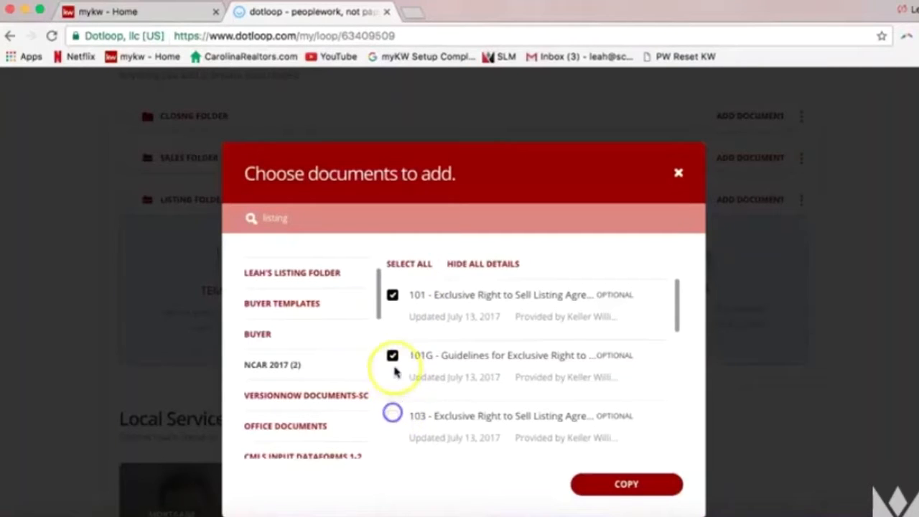
left_click(392, 355)
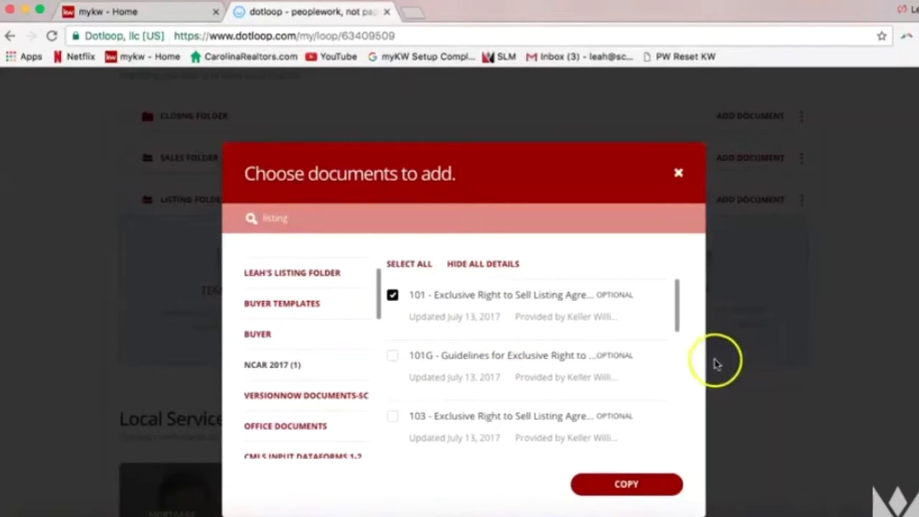
left_click(648, 487)
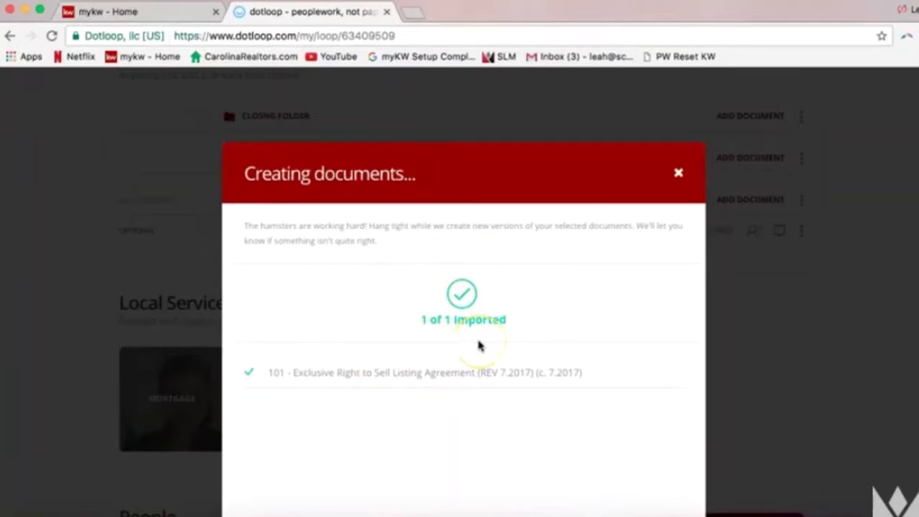
Confirm the import and return to the 101 agreement listed in Listing Folder
scroll(650, 267, "down", 2)
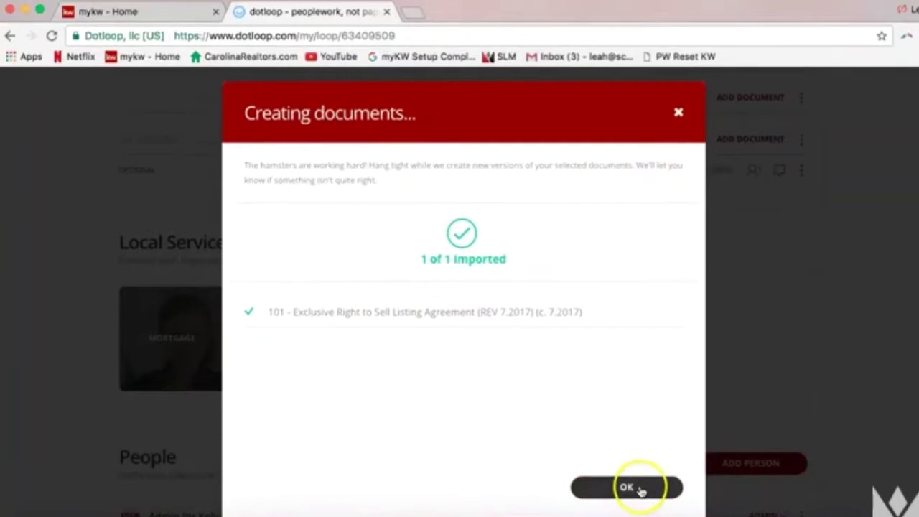
left_click(642, 490)
left_click(504, 410)
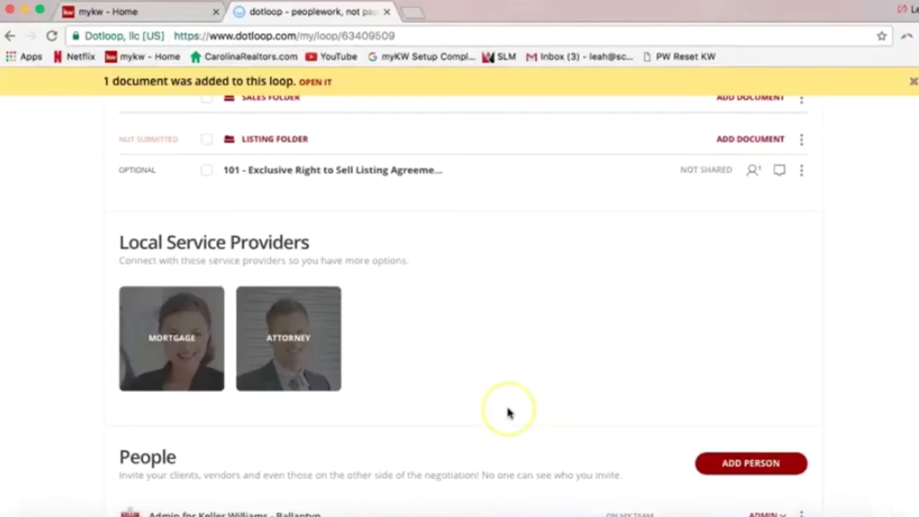
scroll(508, 413, "up", 3)
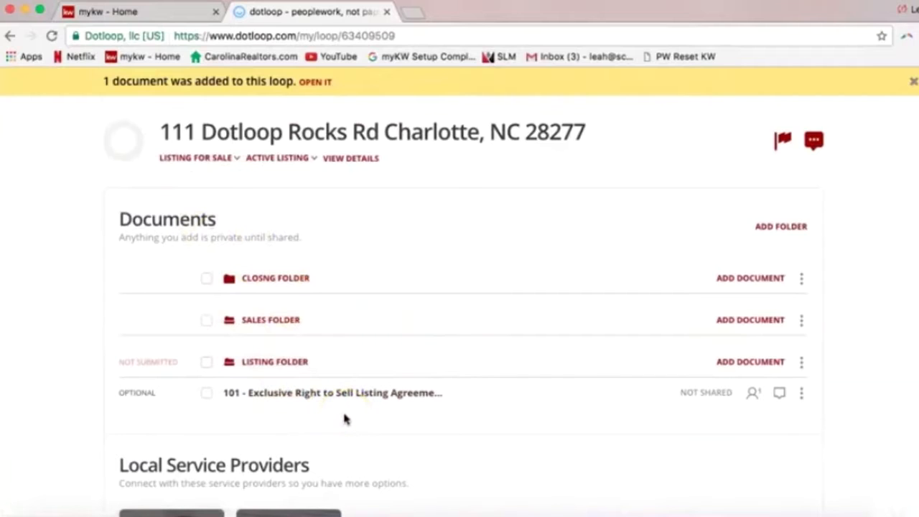
Open the 101 Exclusive Right to Sell Listing Agreement and dismiss its Autofill popup
left_click(309, 395)
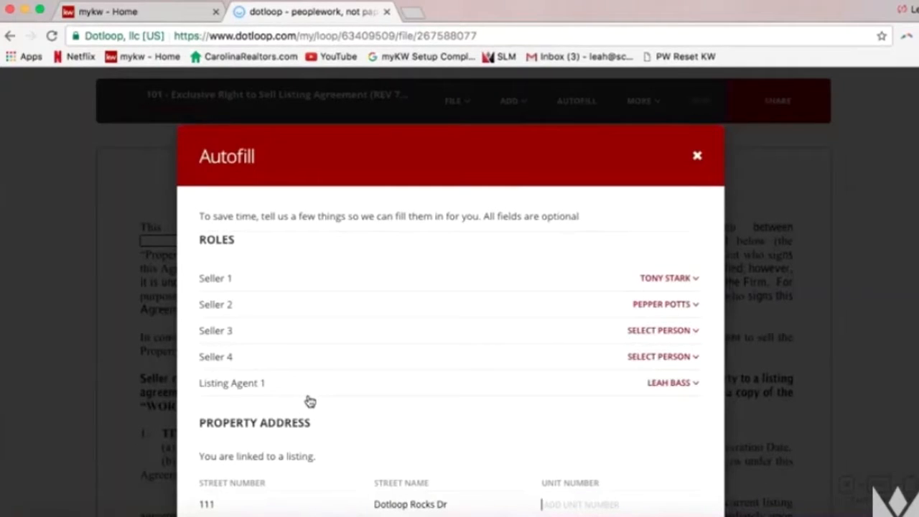
left_click(312, 387)
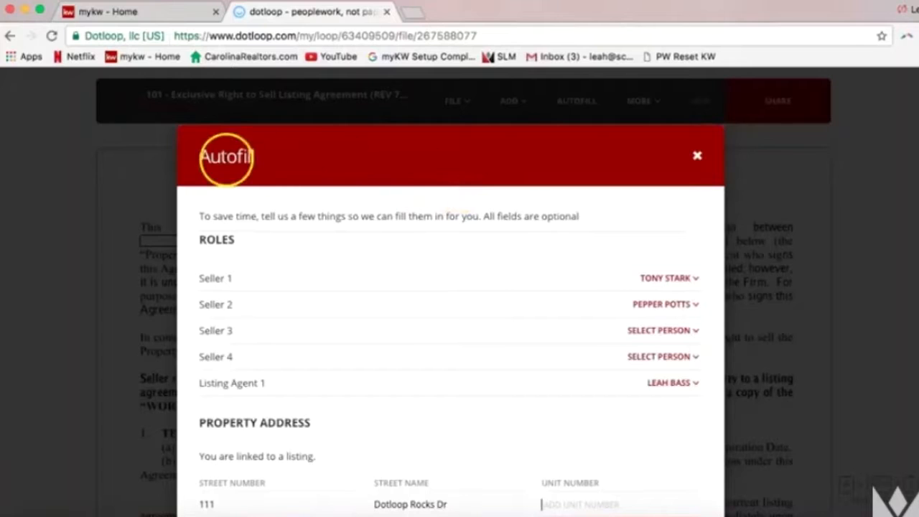
scroll(694, 159, "down", 10)
key("Escape")
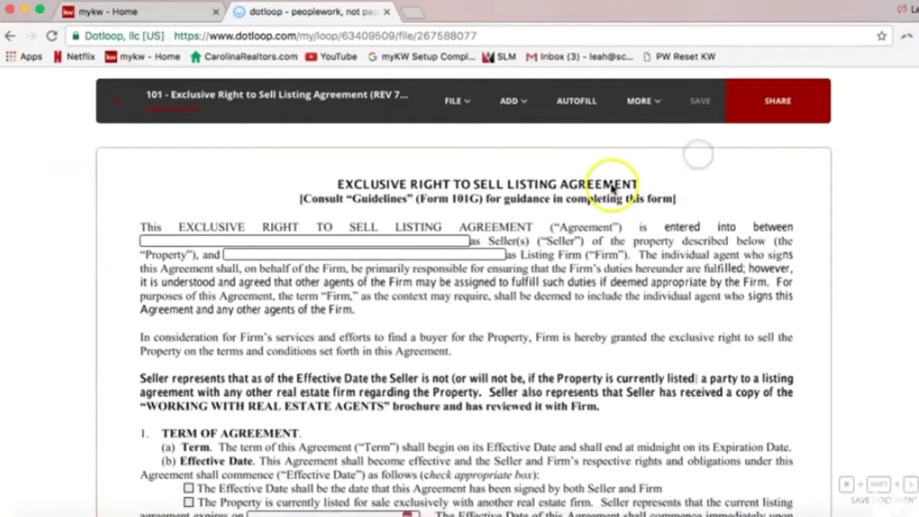
Review Autofill's Seller 1, Seller 2 and Listing Agent 1 mappings, leaving Seller 1 unchanged
left_click(573, 111)
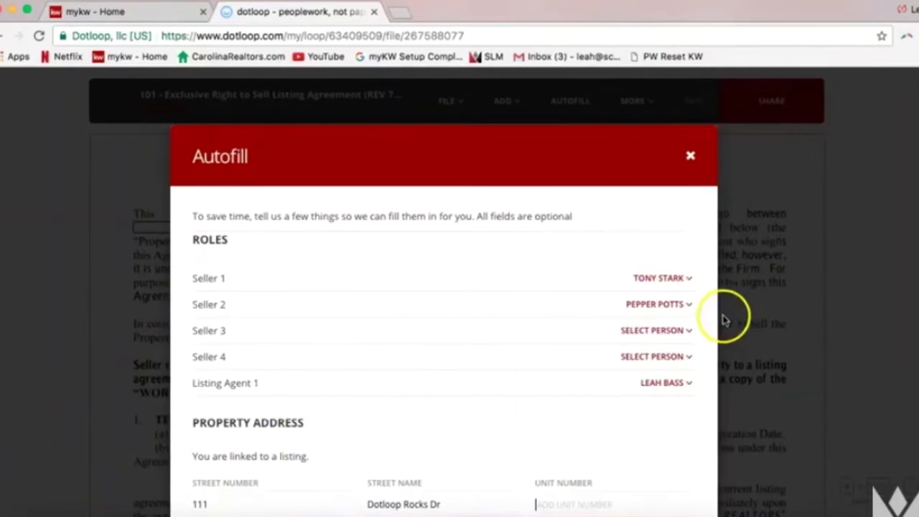
scroll(790, 298, "down", 1)
scroll(779, 294, "down", 1)
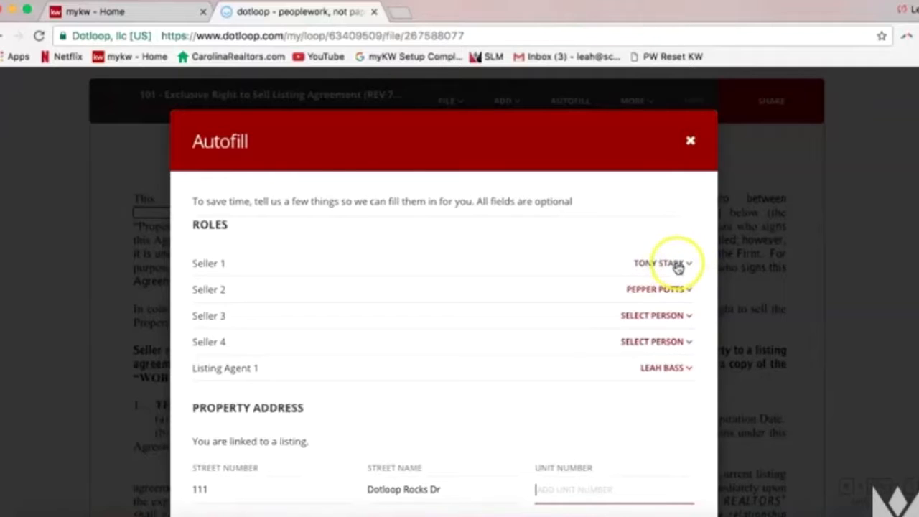
left_click(677, 268)
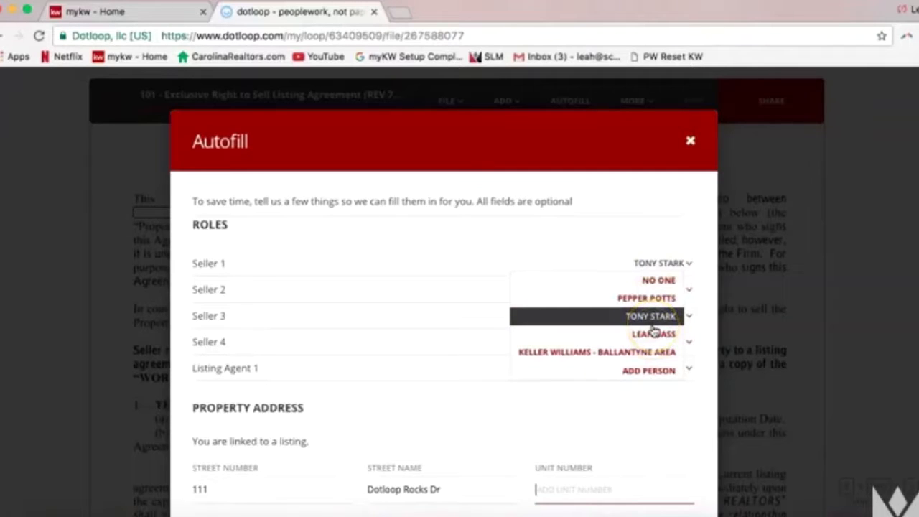
left_click(659, 372)
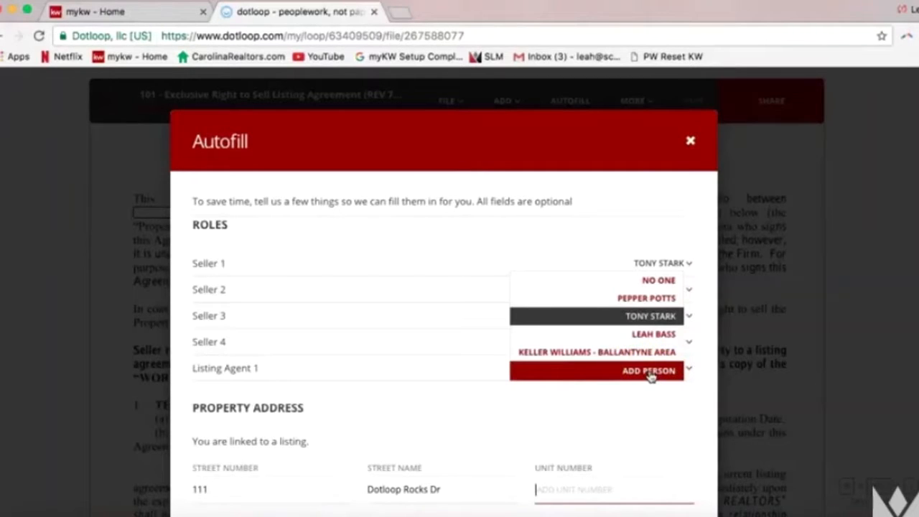
left_click(600, 334)
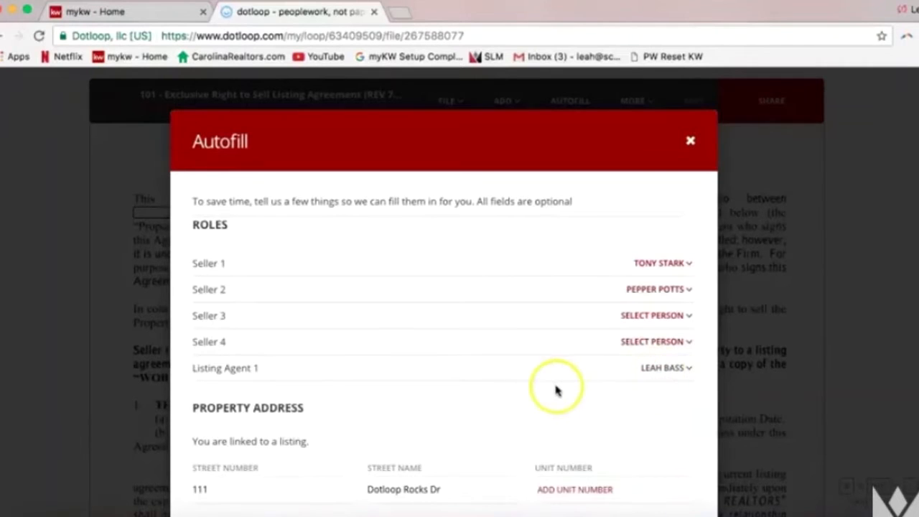
scroll(550, 386, "down", 1)
scroll(543, 385, "down", 5)
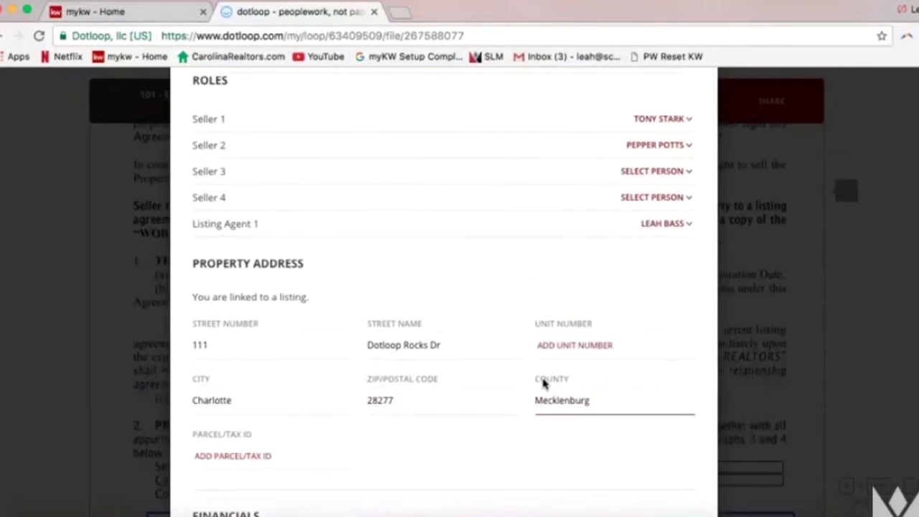
scroll(544, 384, "down", 2)
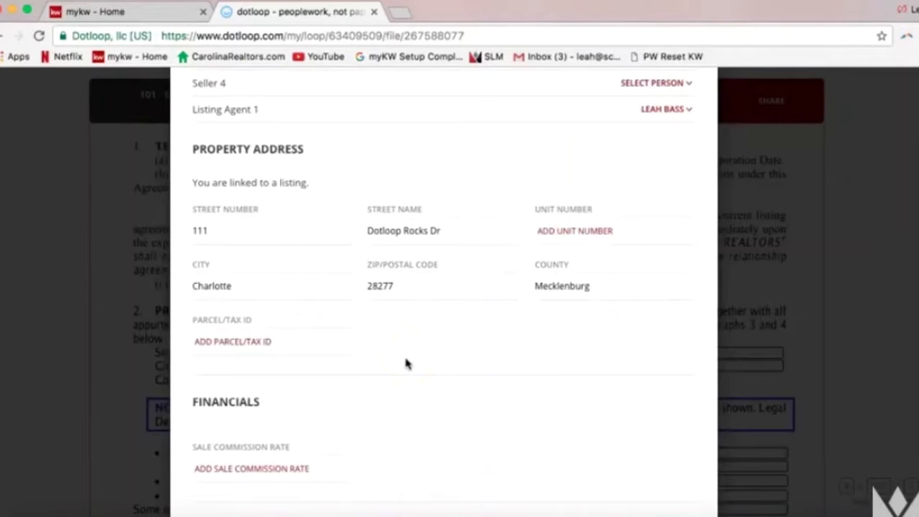
scroll(405, 364, "down", 2)
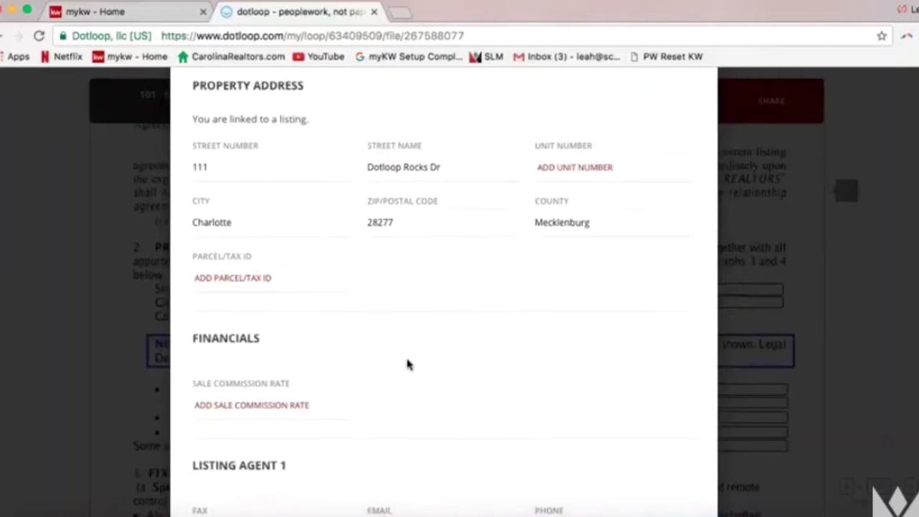
scroll(405, 364, "down", 1)
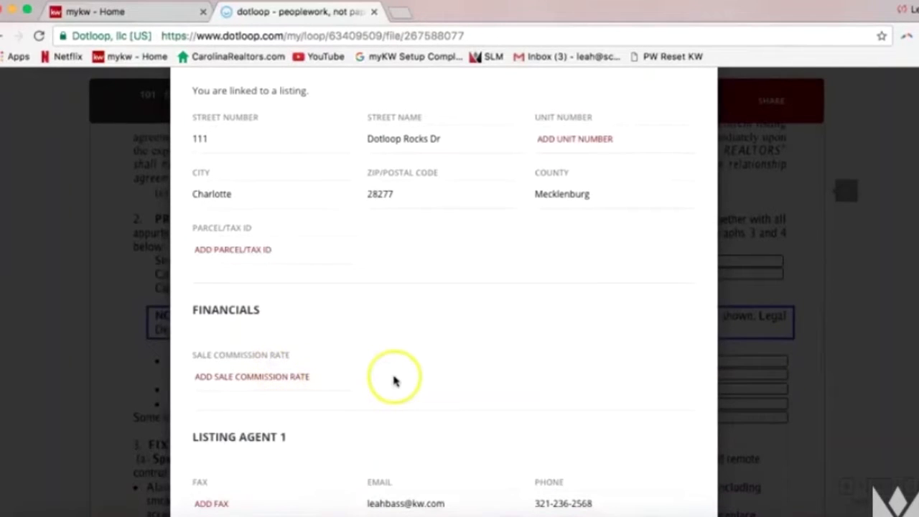
scroll(396, 376, "up", 2)
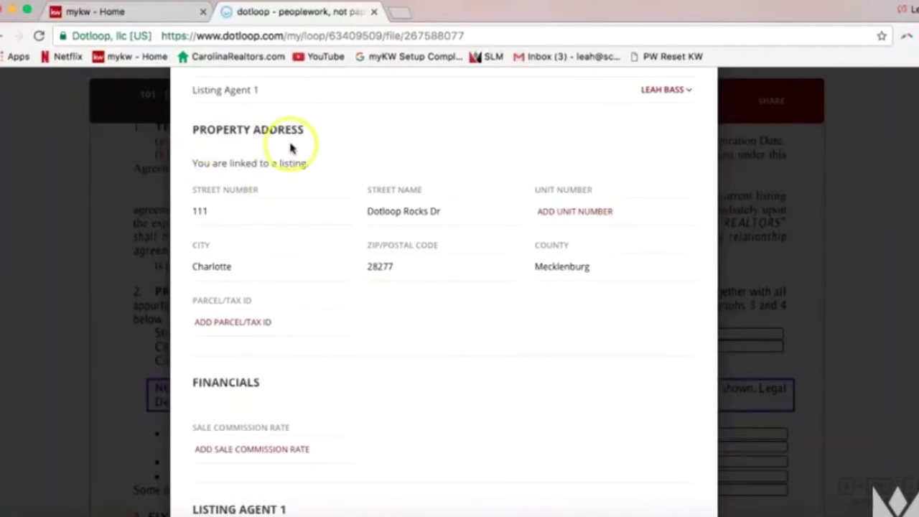
left_click(579, 211)
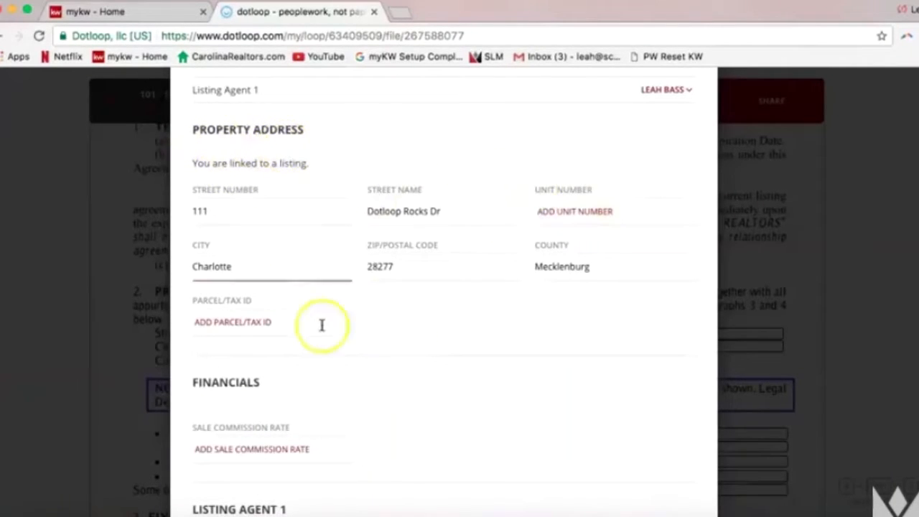
left_click(531, 349)
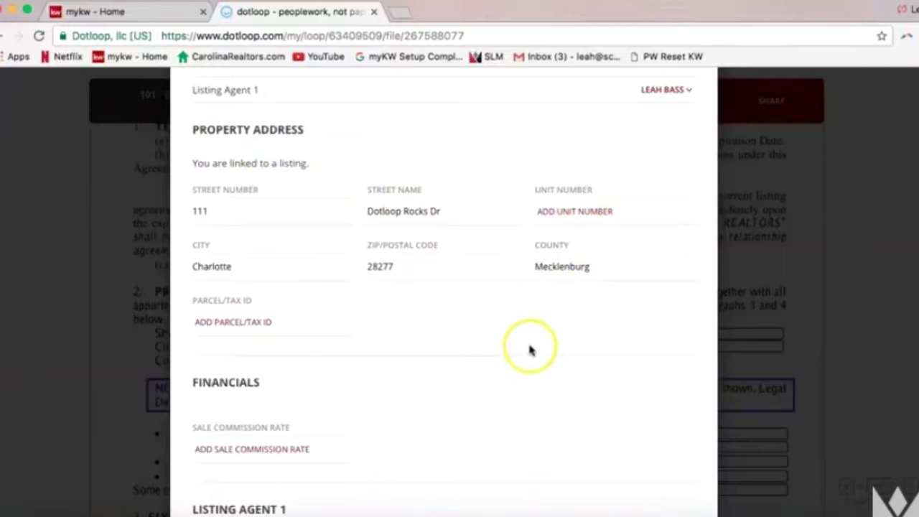
scroll(493, 355, "down", 1)
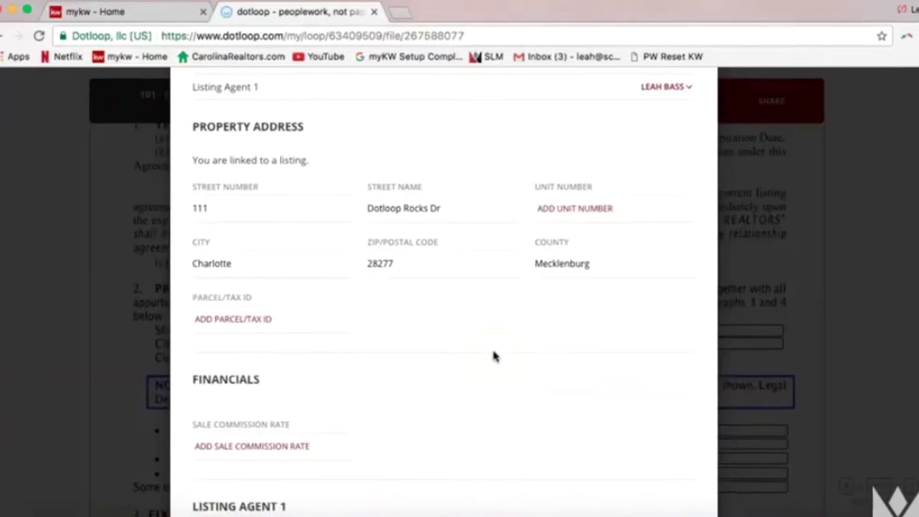
scroll(494, 356, "down", 10)
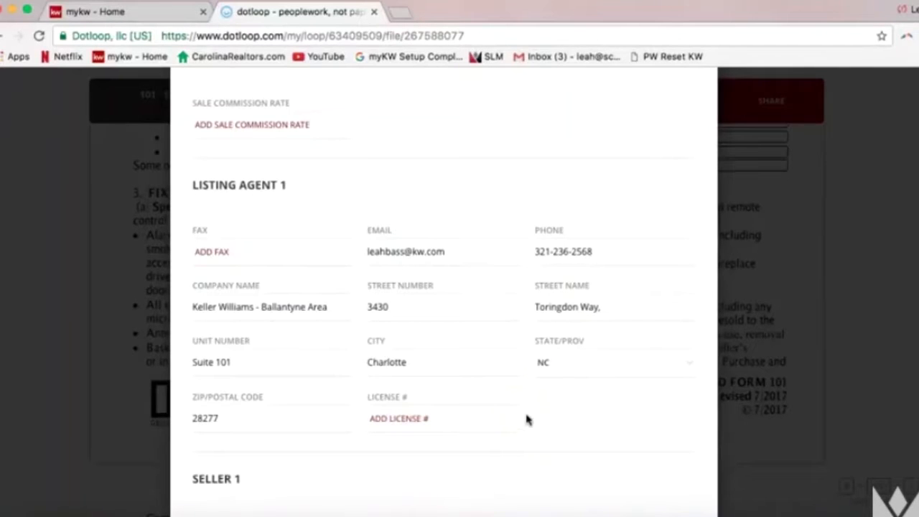
scroll(533, 417, "down", 2)
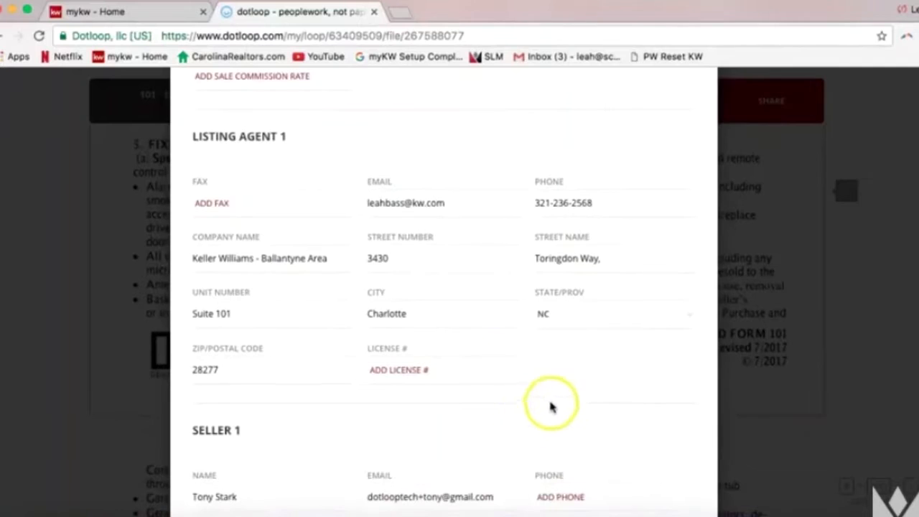
scroll(608, 352, "down", 10)
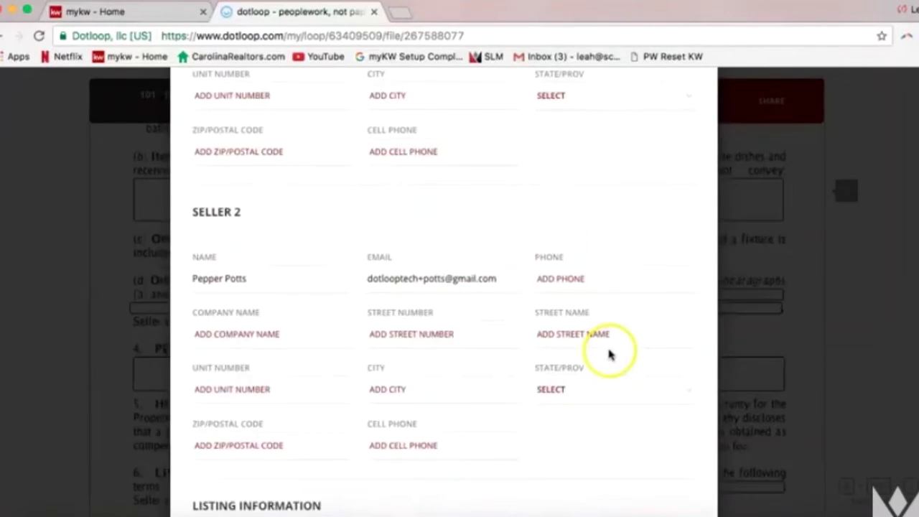
scroll(608, 353, "down", 5)
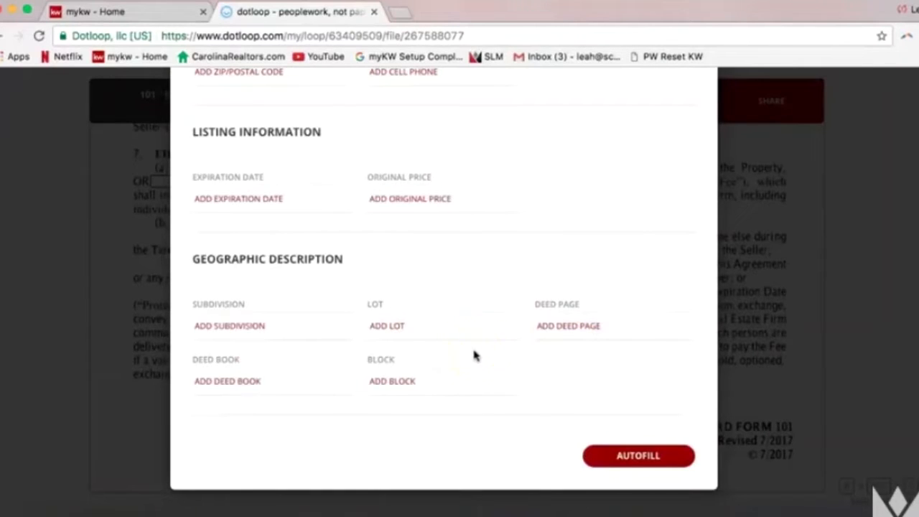
Run Autofill, filling 14 fields including the address 111 Dotloop Rocks Dr, Charlotte 28277
left_click(638, 463)
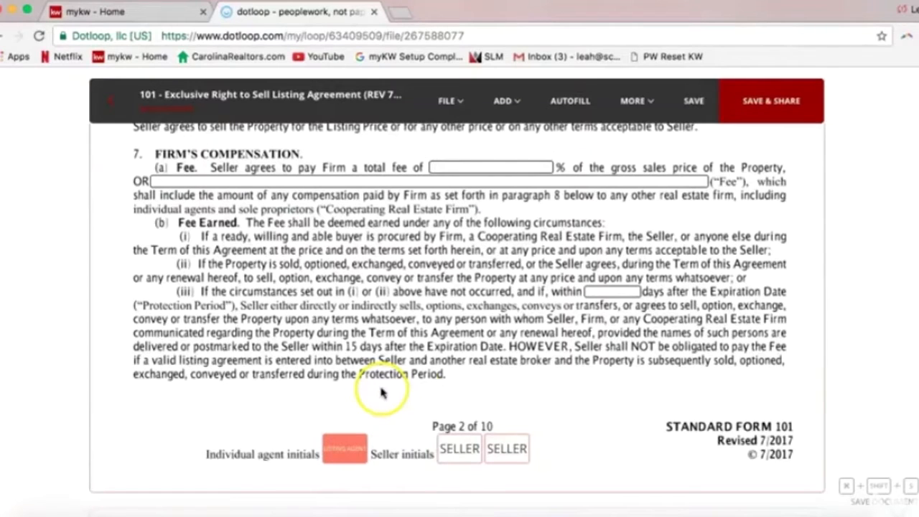
scroll(407, 376, "up", 18)
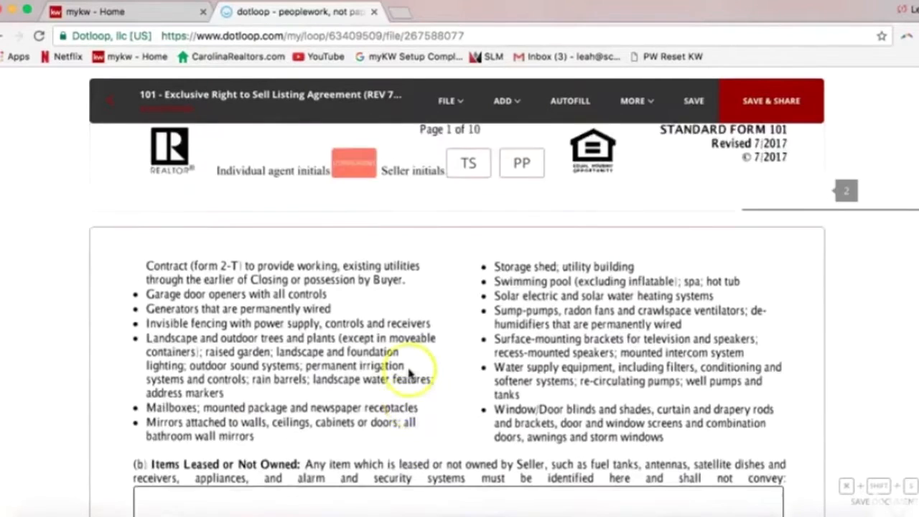
scroll(410, 370, "up", 5)
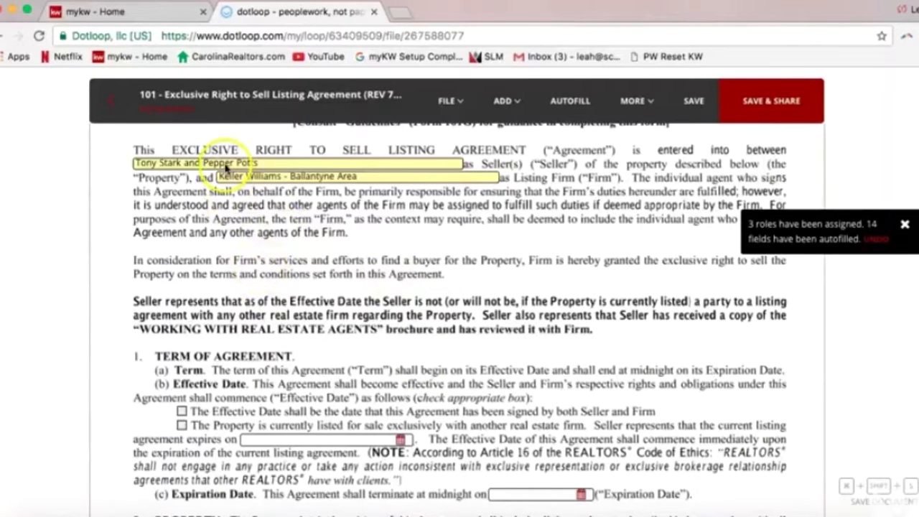
scroll(302, 278, "down", 7)
scroll(316, 280, "up", 2)
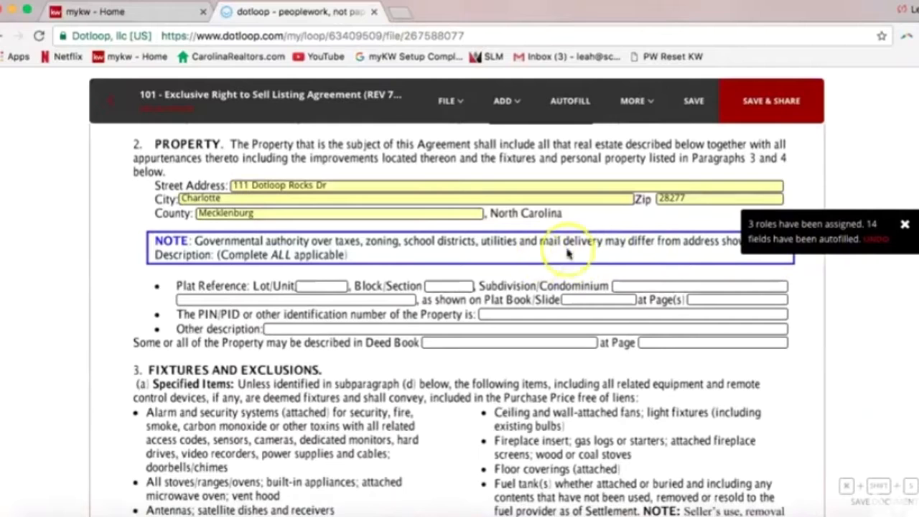
scroll(585, 222, "up", 1)
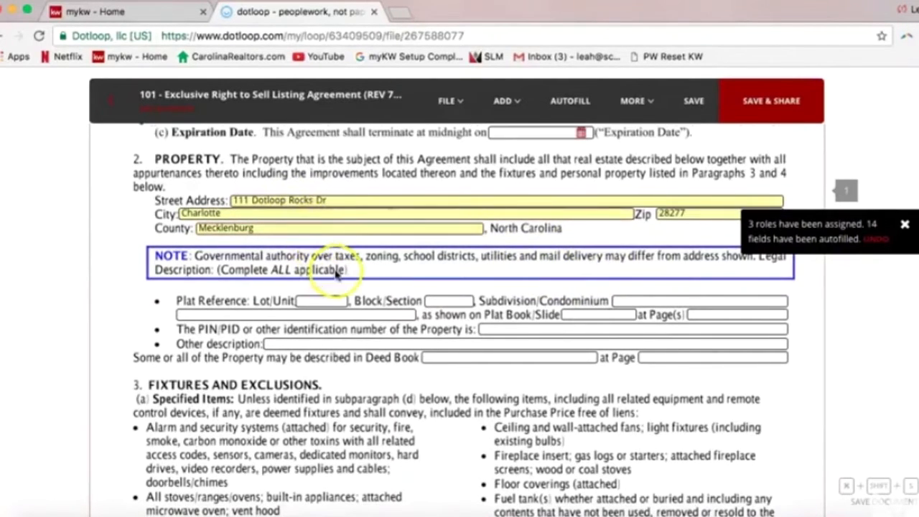
scroll(309, 269, "up", 10)
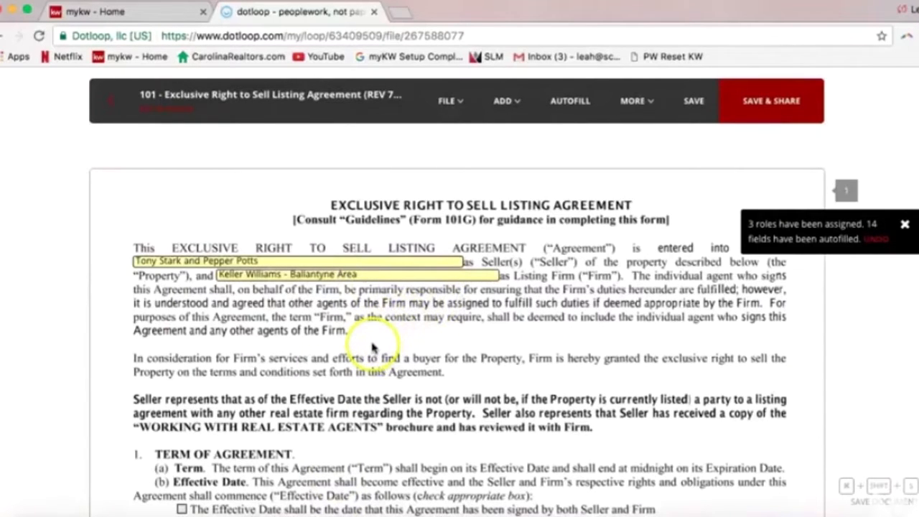
scroll(369, 331, "down", 5)
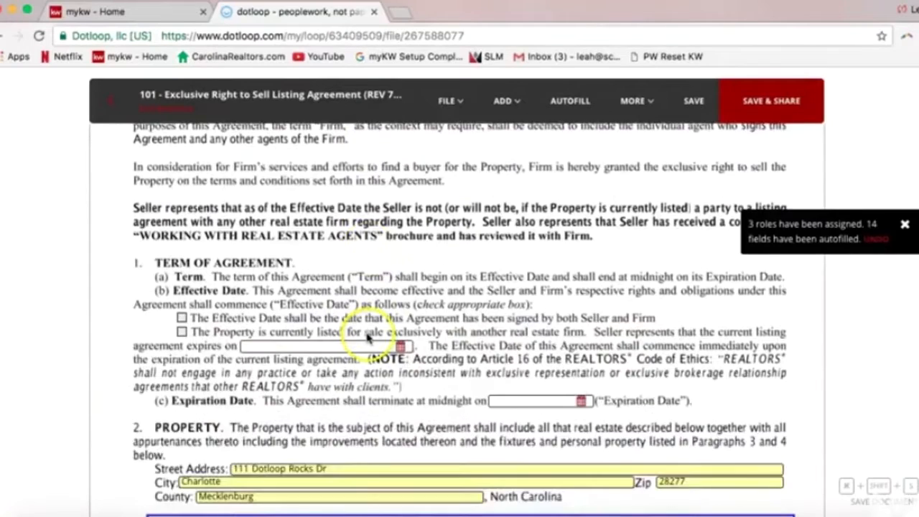
scroll(369, 338, "down", 3)
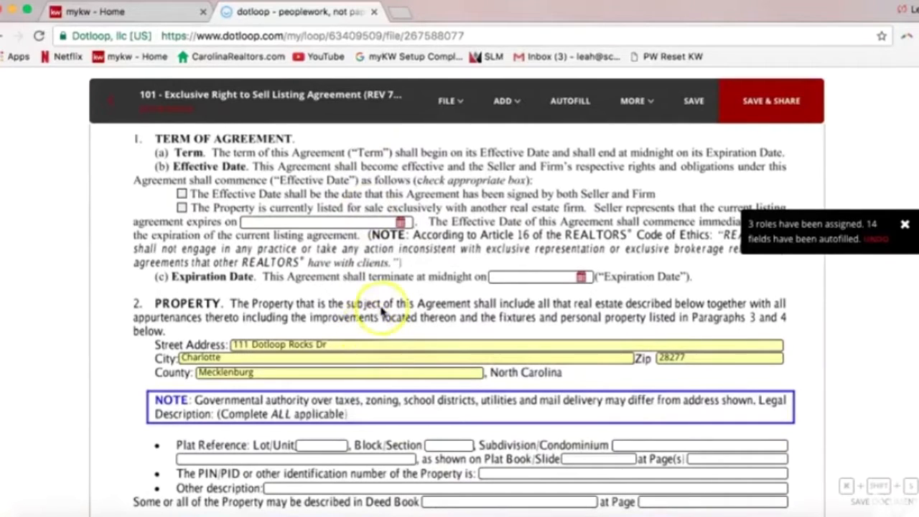
scroll(382, 313, "down", 2)
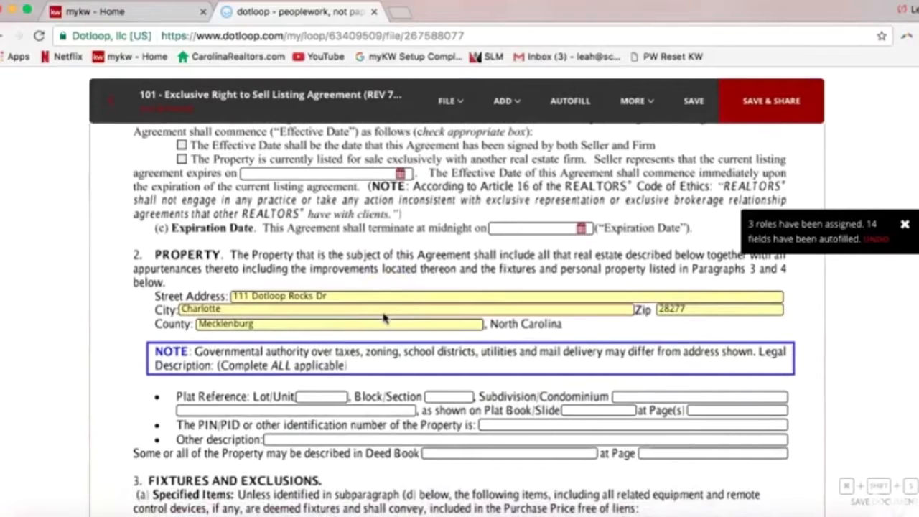
Clear the mistyped '24df' from the Subdivision/Condominium field, leaving it blank
left_click(514, 415)
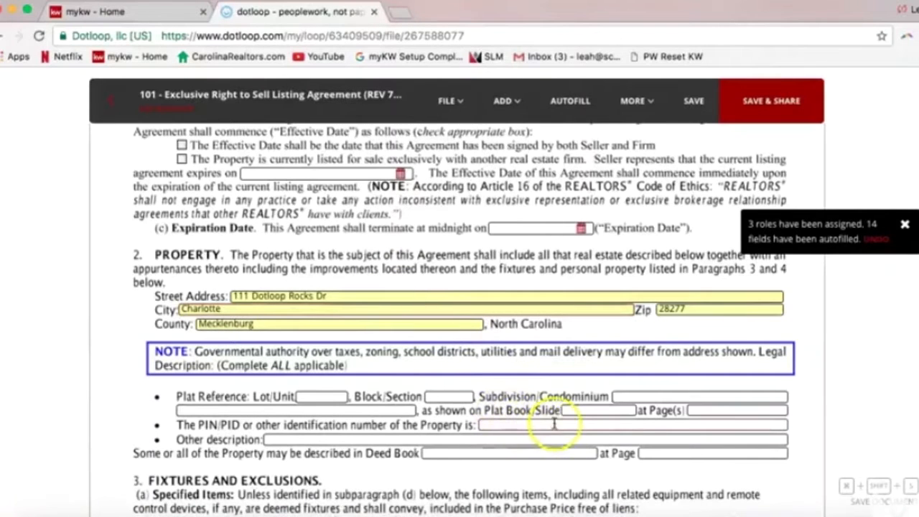
left_click(637, 396)
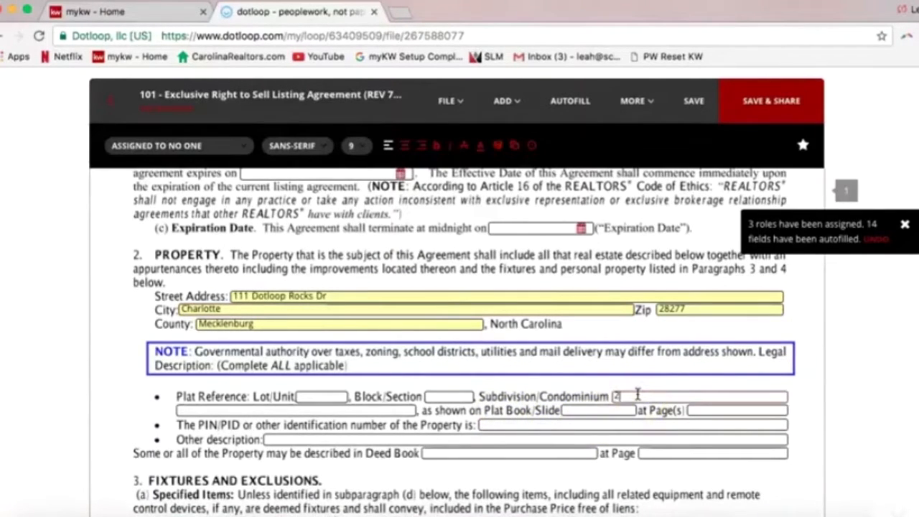
type("24df")
left_click_drag(637, 395, 603, 396)
key("BackSpace")
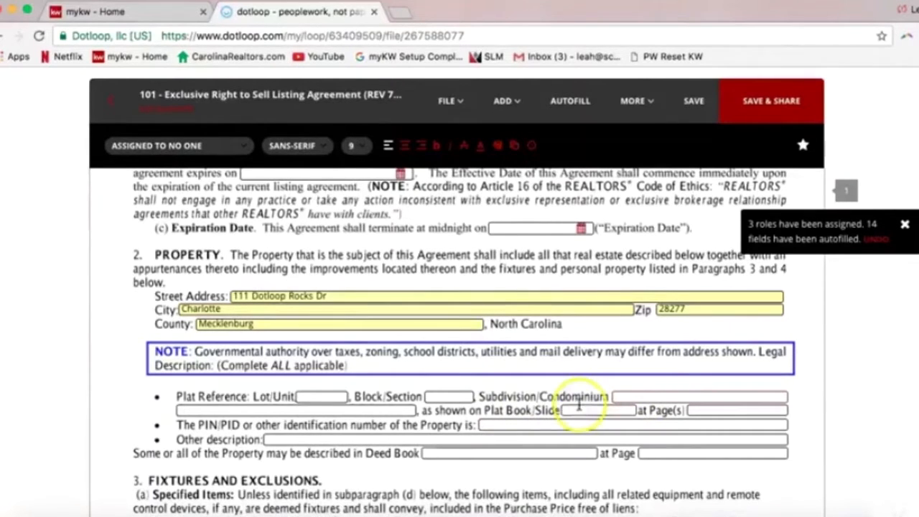
scroll(579, 404, "down", 1)
left_click(529, 403)
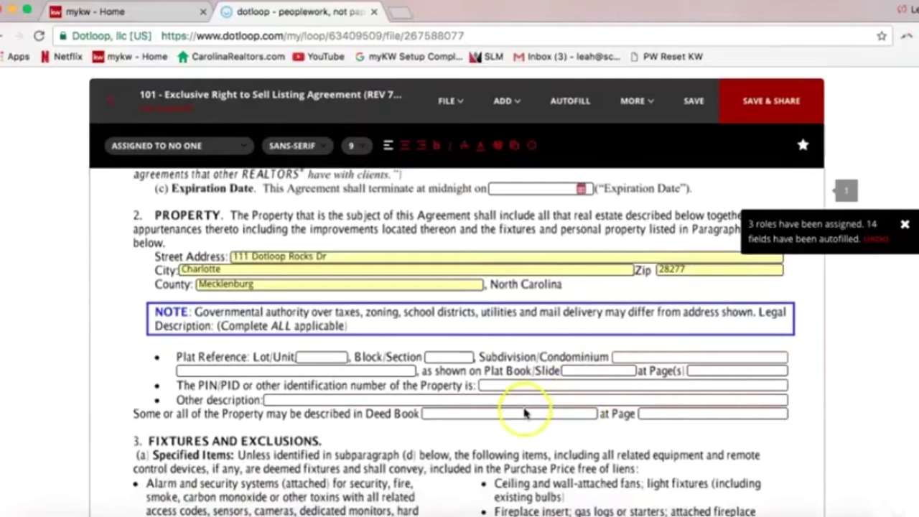
Enter 1204 in the Other description field
left_click(421, 398)
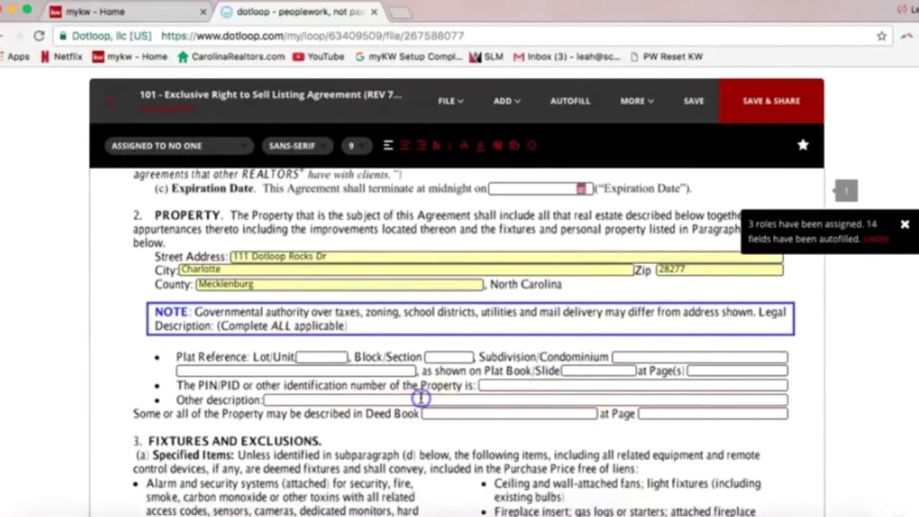
left_click(419, 392)
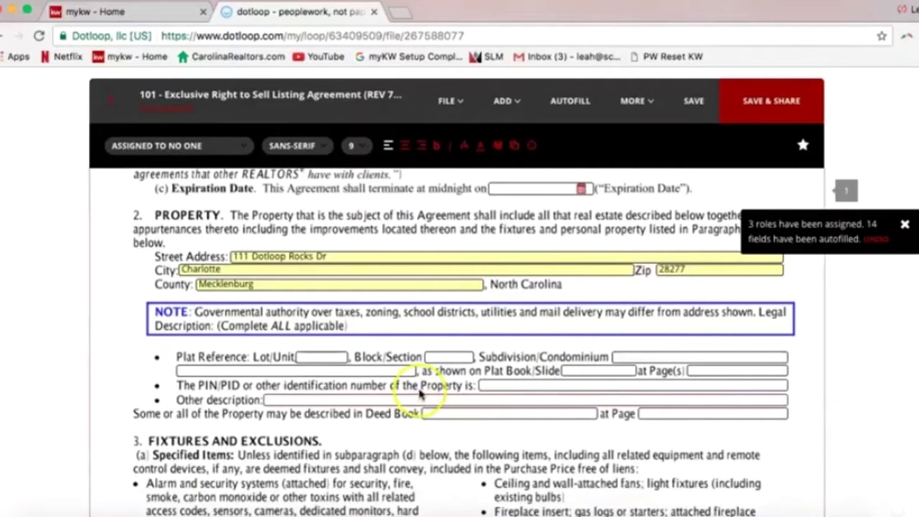
type("1204")
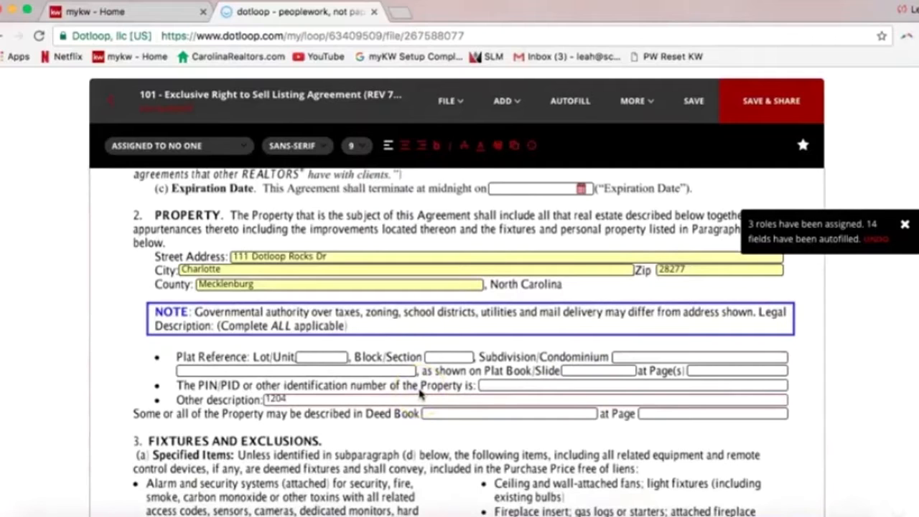
left_click(428, 384)
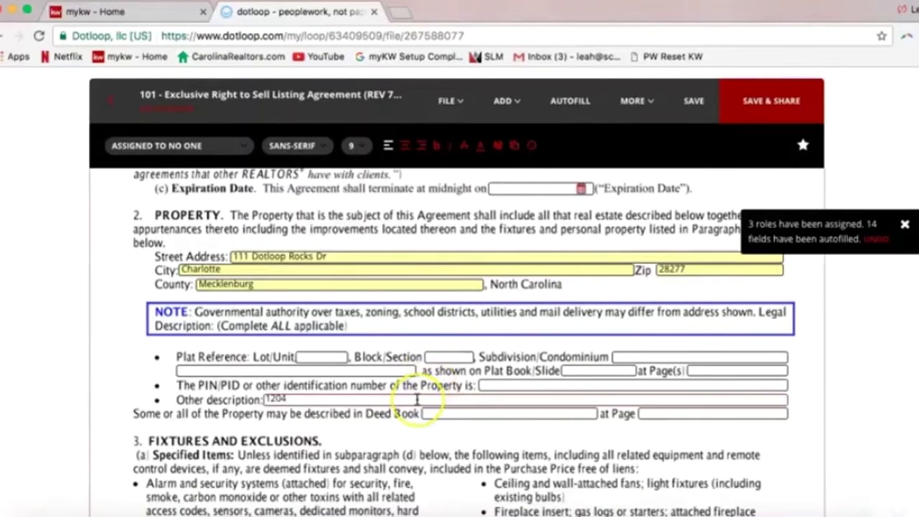
scroll(419, 400, "up", 3)
scroll(414, 400, "up", 1)
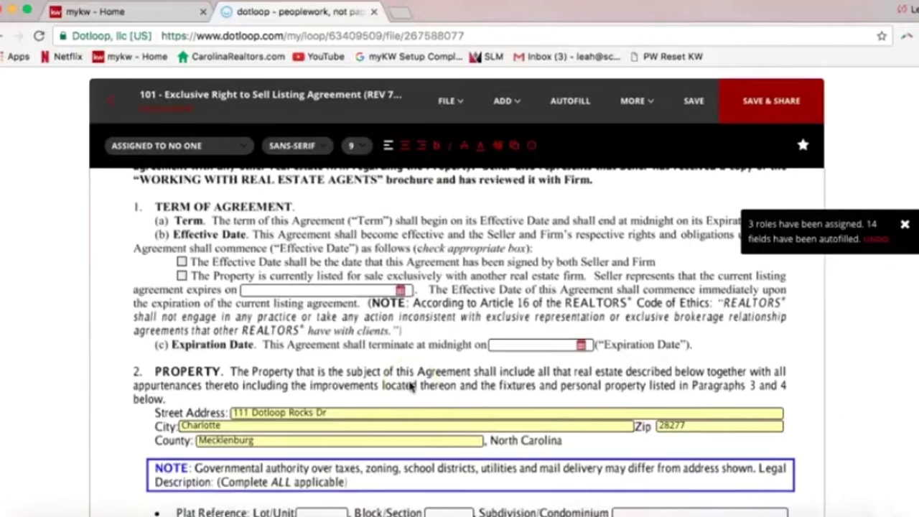
Set the Expiration Date to 12/02/2017
left_click(507, 346)
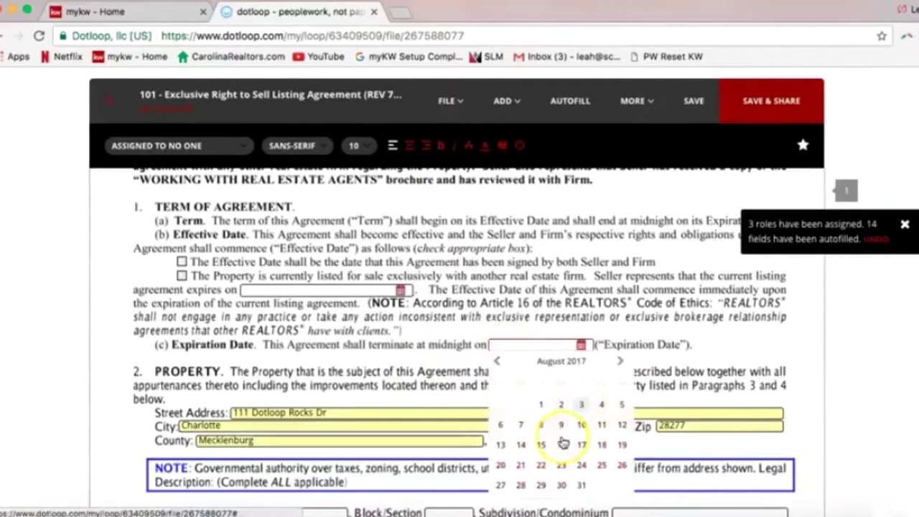
left_click(620, 363)
left_click(621, 363)
left_click(620, 363)
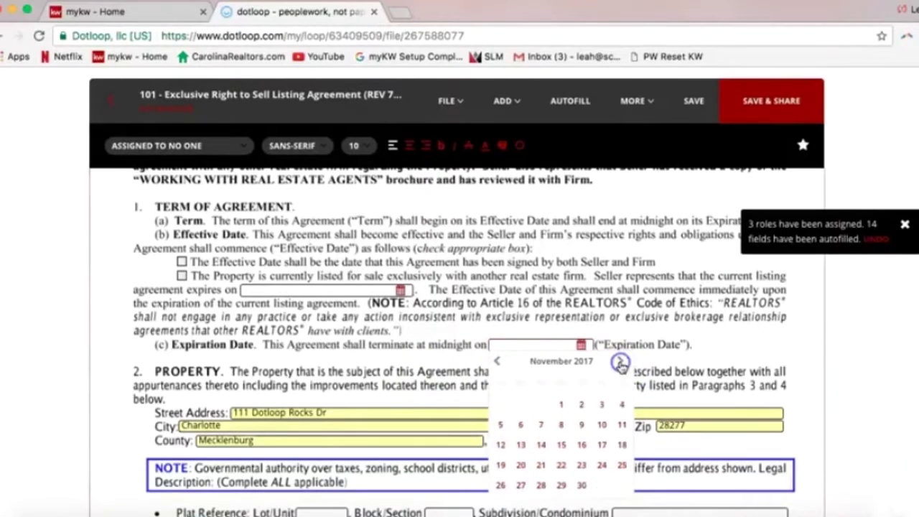
left_click(620, 364)
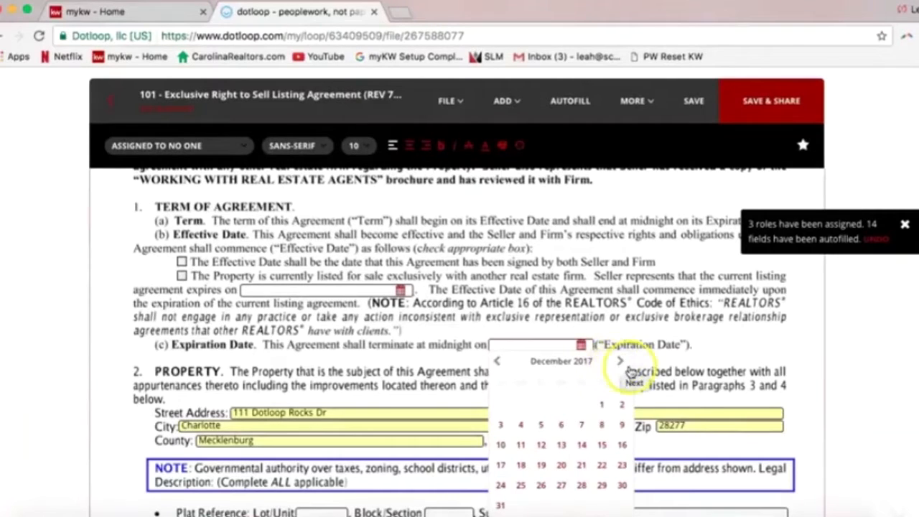
left_click(622, 404)
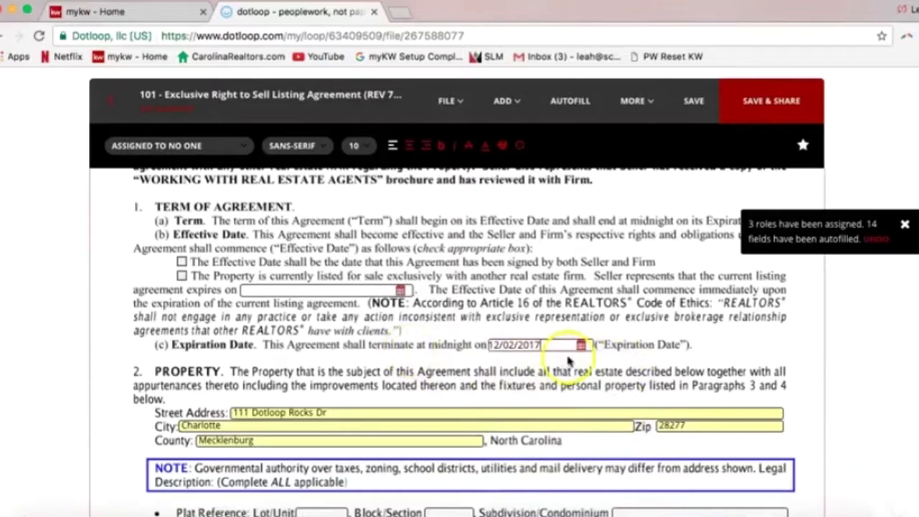
left_click(580, 345)
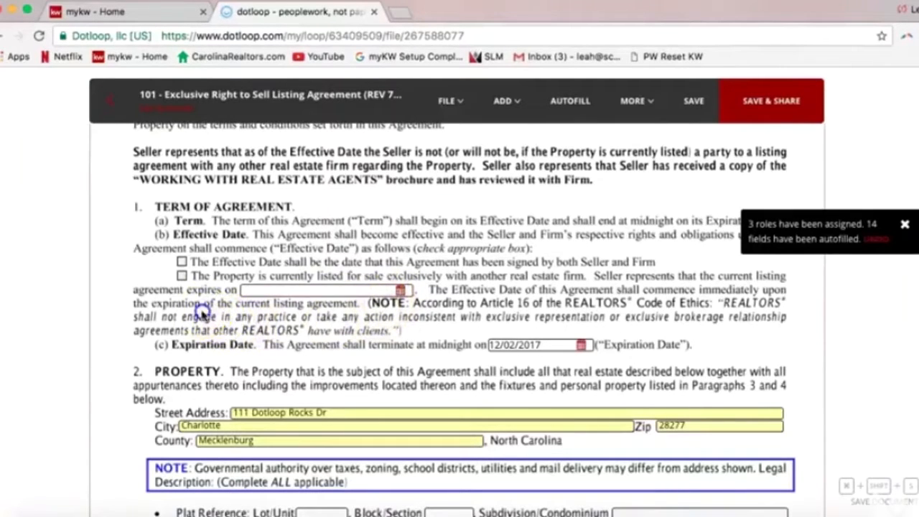
Tick the 'currently listed for sale with another firm' Effective Date option
left_click(182, 275)
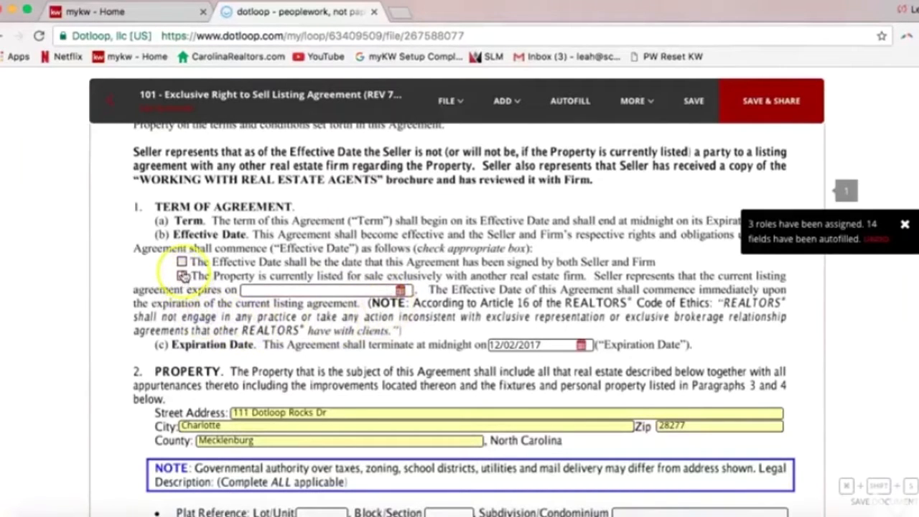
left_click(183, 263)
left_click(183, 277)
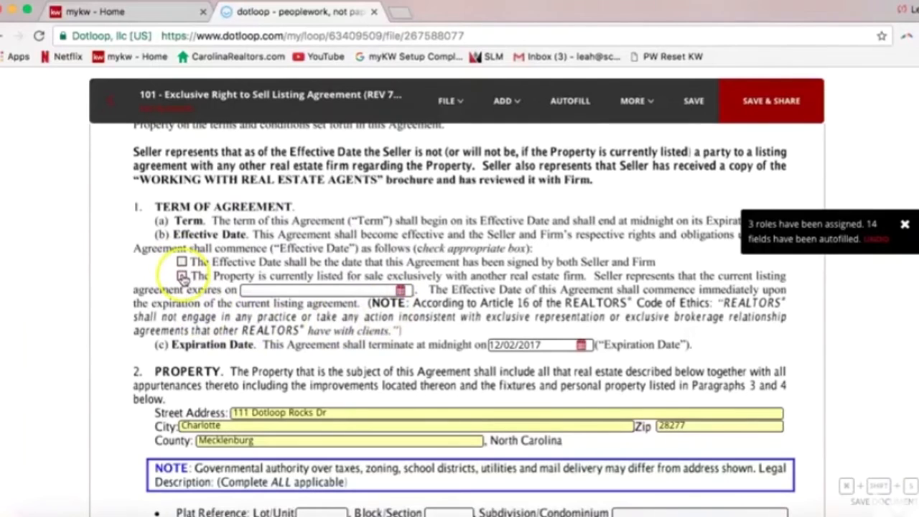
left_click(182, 278)
left_click(183, 278)
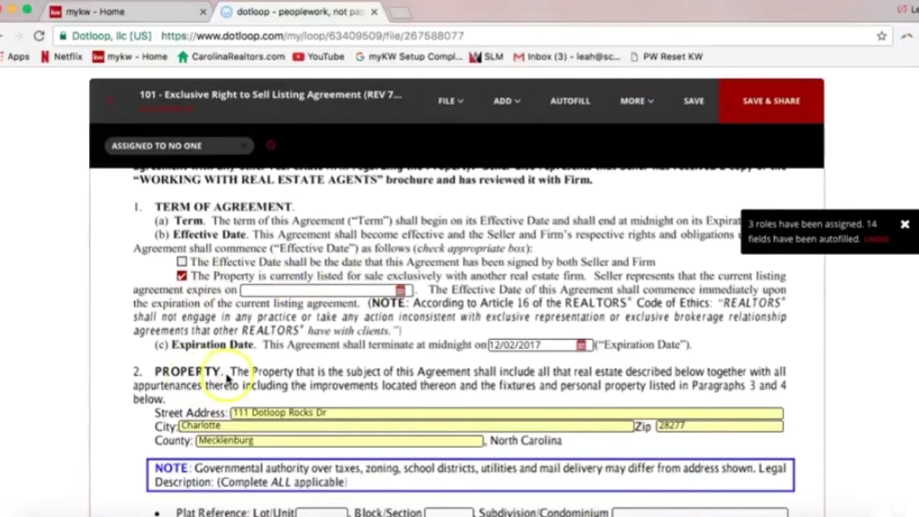
scroll(148, 377, "down", 5)
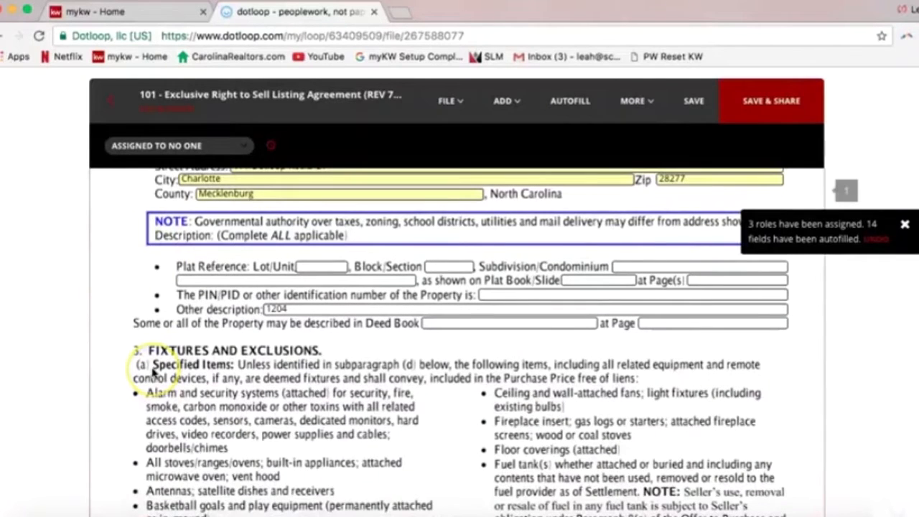
Inspect the page 1 footer initials, checking the TS and PP seller initials boxes' assignments
left_click(445, 323)
scroll(332, 366, "down", 1)
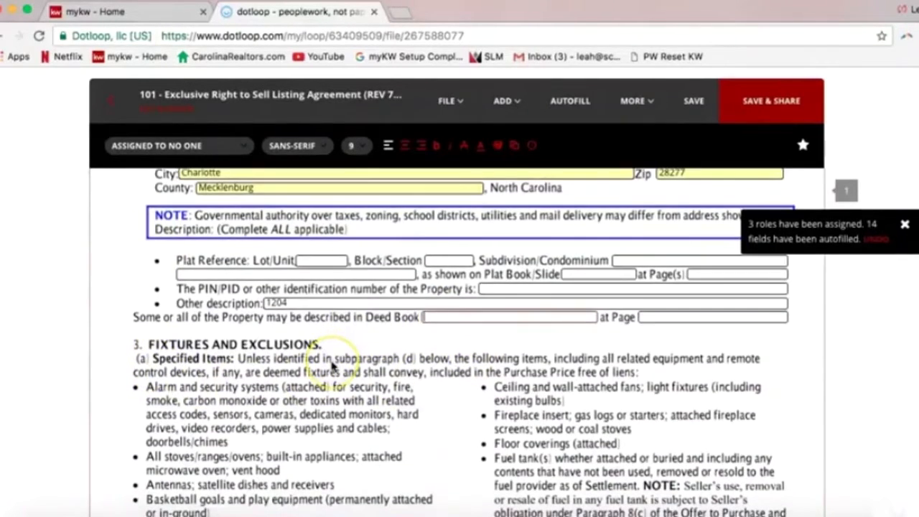
scroll(333, 365, "down", 5)
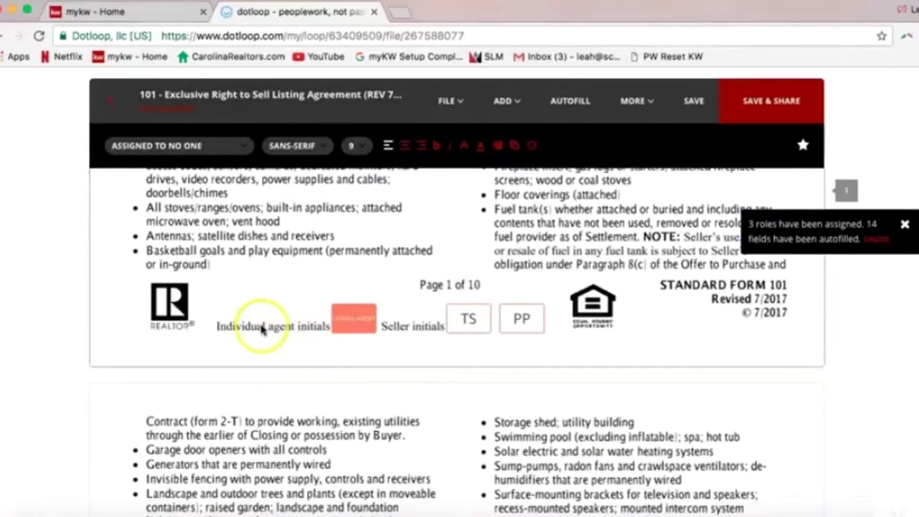
scroll(262, 330, "up", 2)
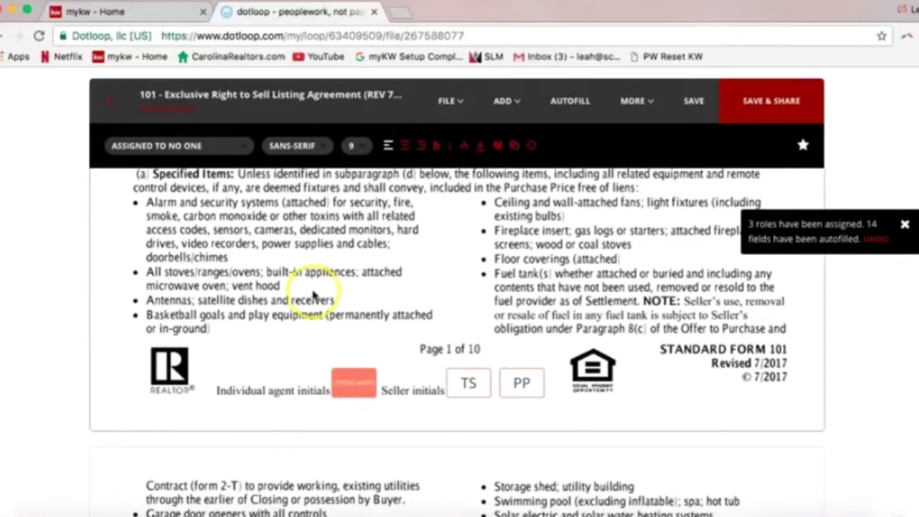
left_click(469, 388)
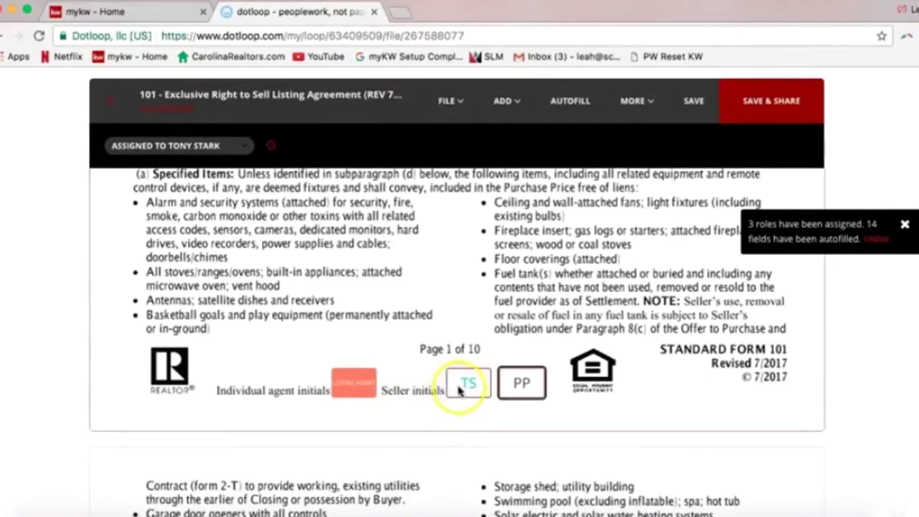
left_click(527, 394)
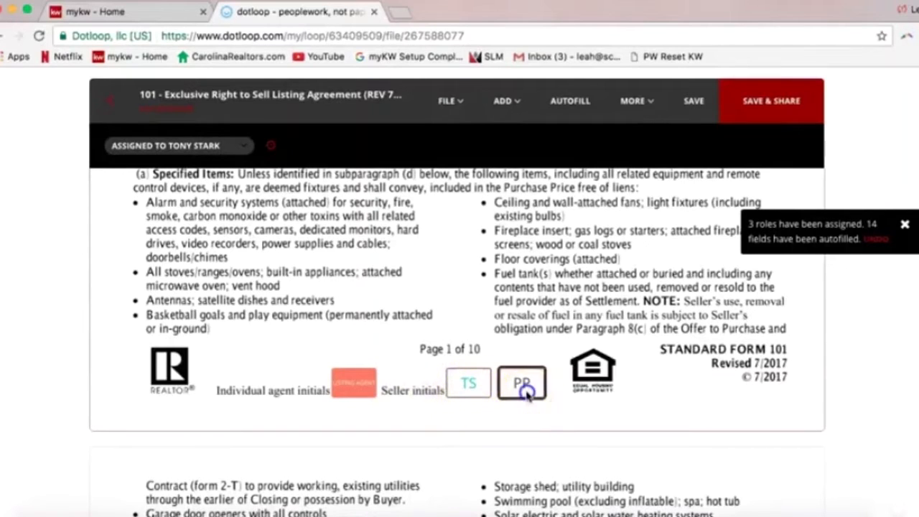
left_click(473, 391)
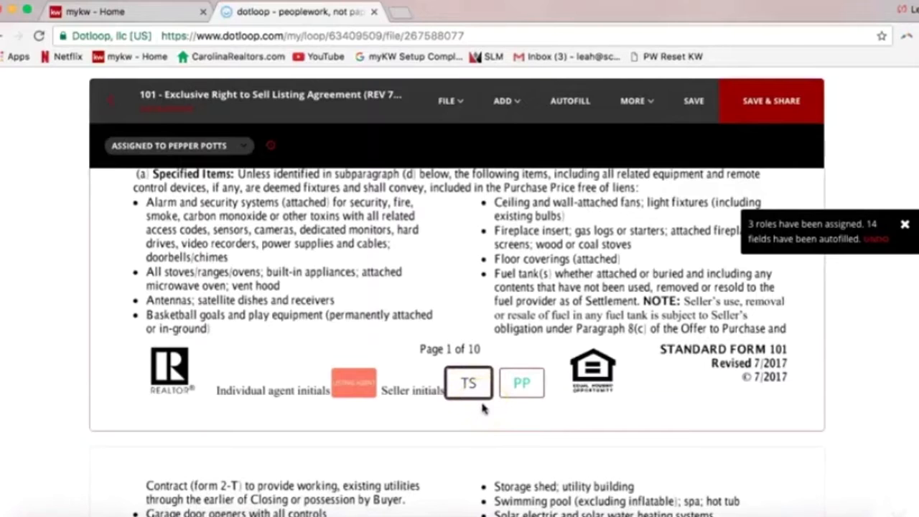
left_click(520, 389)
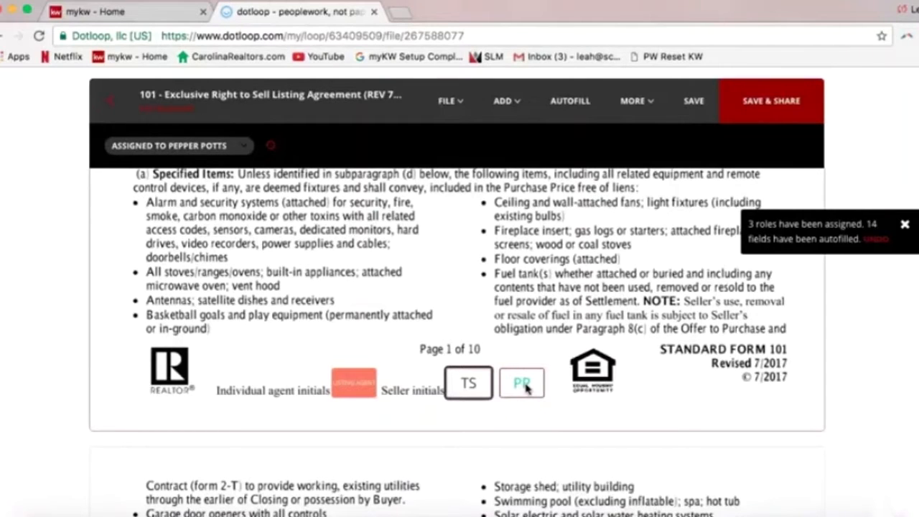
left_click(467, 388)
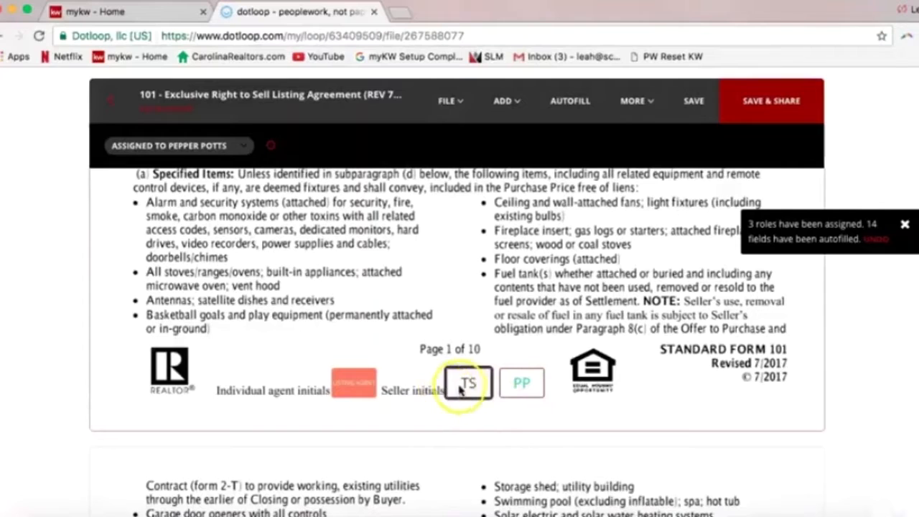
left_click(468, 384)
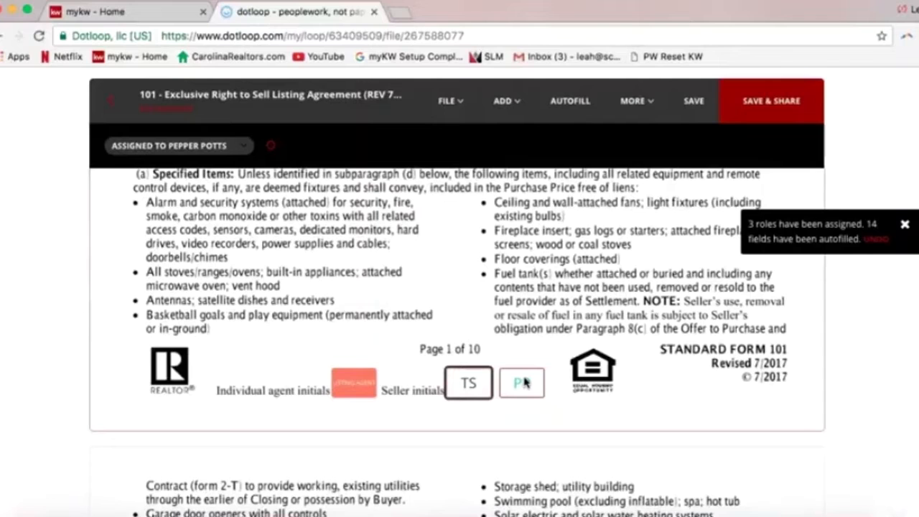
left_click(470, 386)
Save the agreement changes at Autofill's Save Changes prompt, then close the Autofill panel
left_click(572, 111)
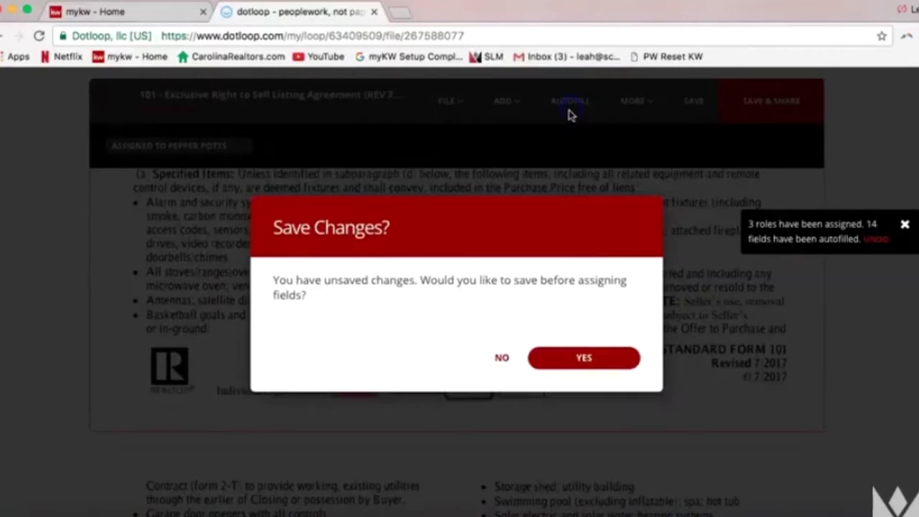
left_click(583, 357)
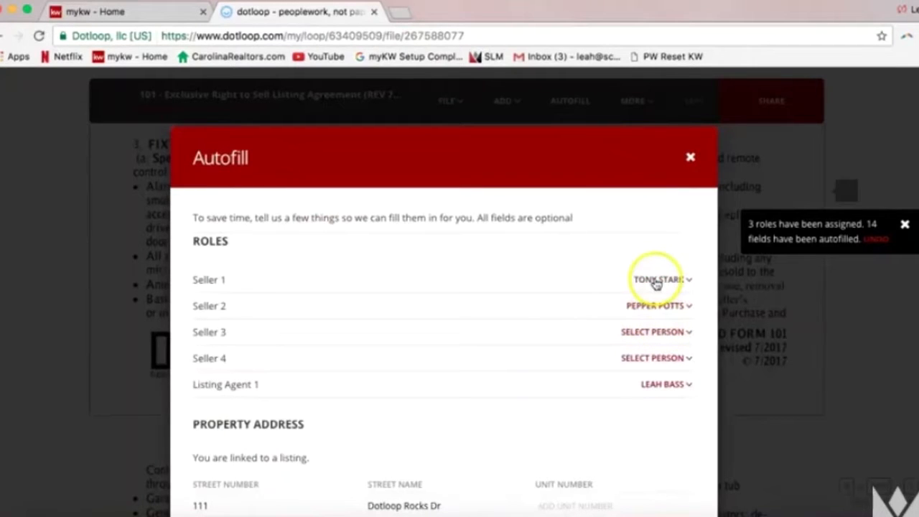
left_click(690, 158)
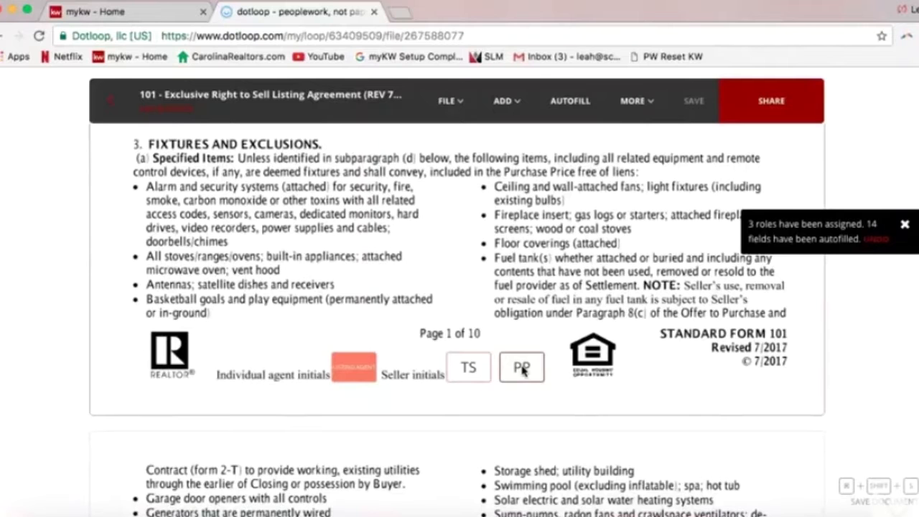
Bring up the Adopt your signature dialog for the page 1 agent initials box
scroll(531, 316, "up", 4)
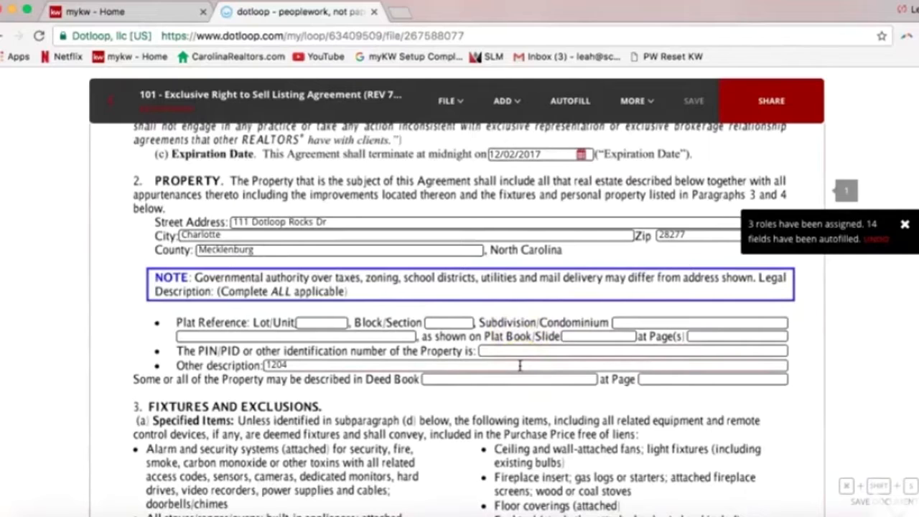
left_click(457, 379)
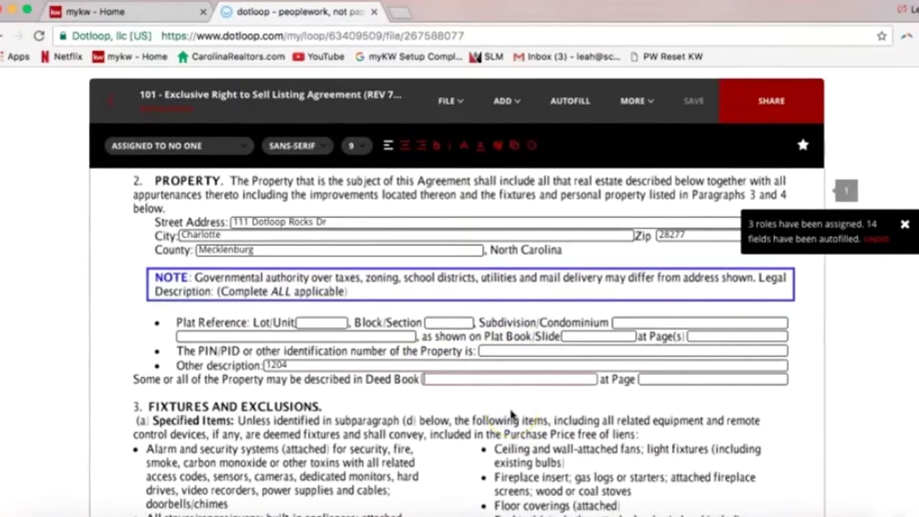
scroll(511, 414, "down", 4)
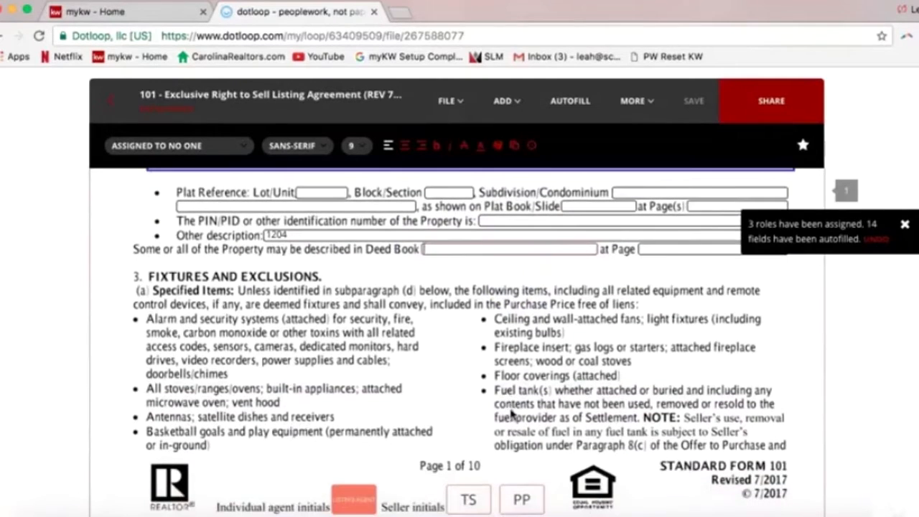
left_click(525, 378)
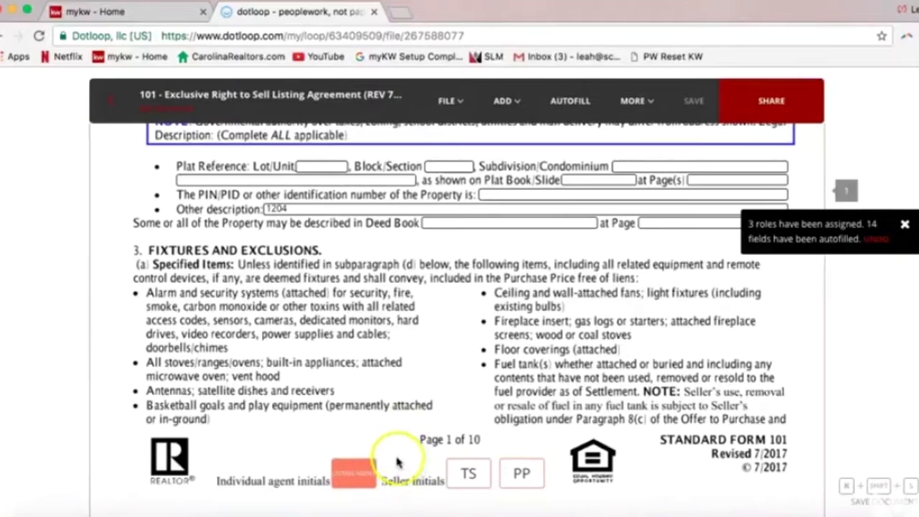
mouse_move(362, 472)
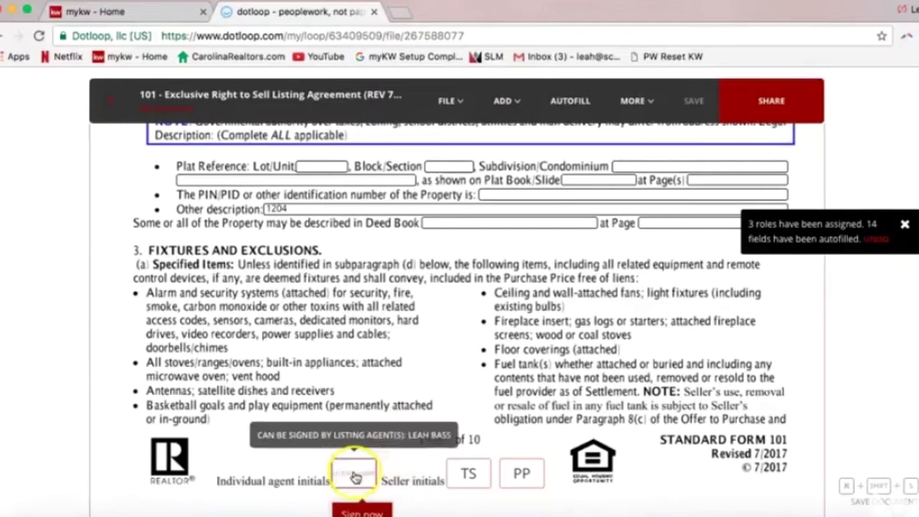
left_click(365, 471)
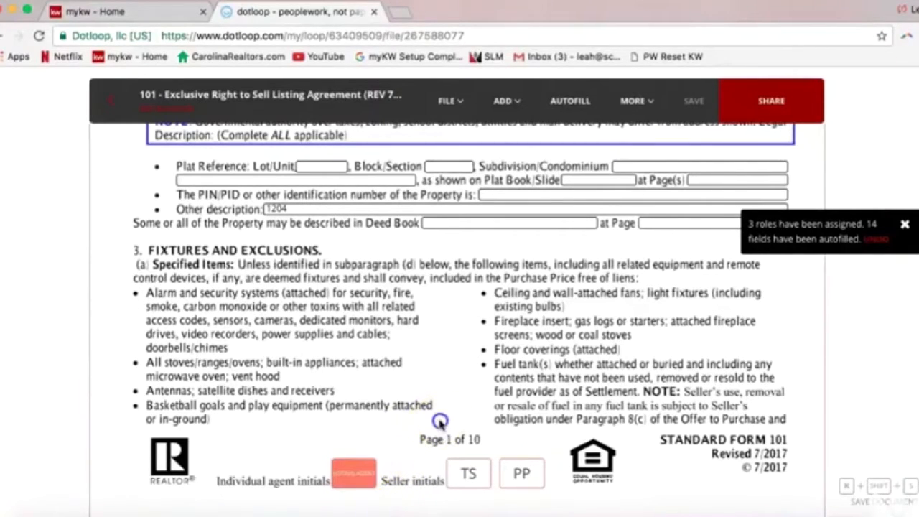
scroll(359, 459, "down", 2)
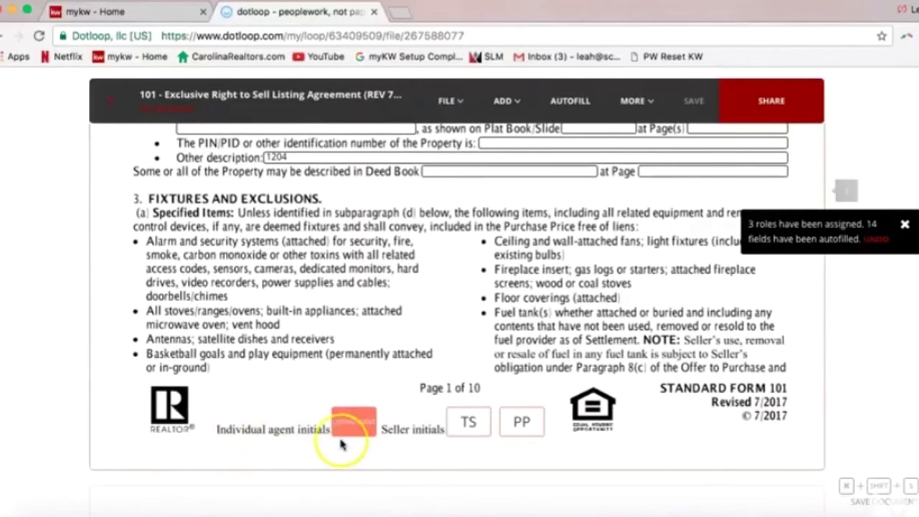
mouse_move(352, 427)
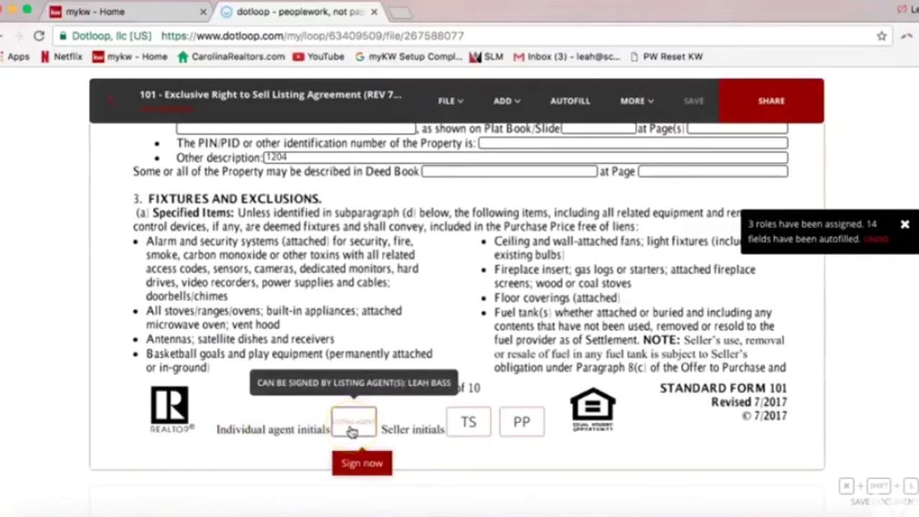
left_click(390, 419)
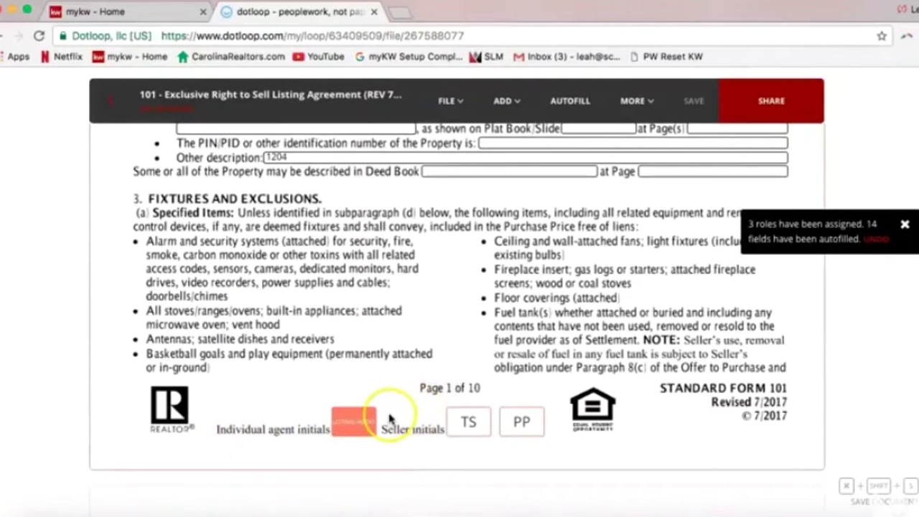
mouse_move(362, 428)
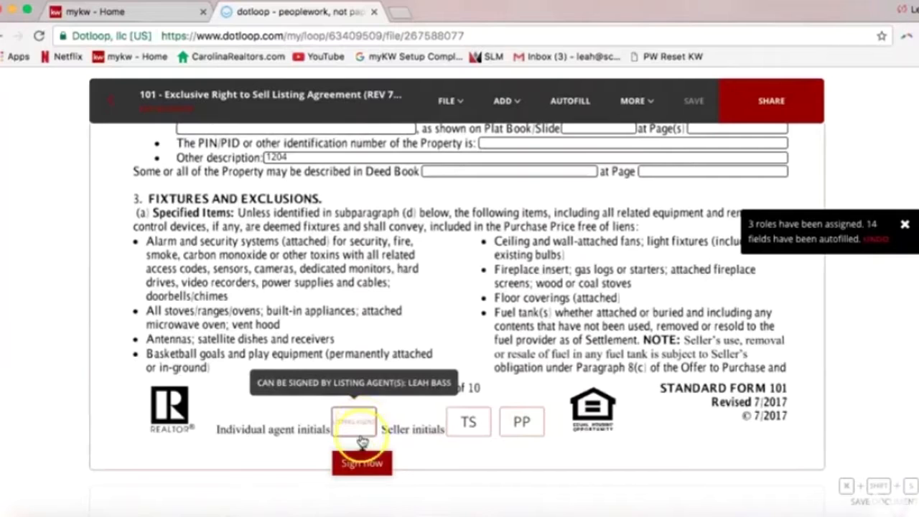
left_click(359, 465)
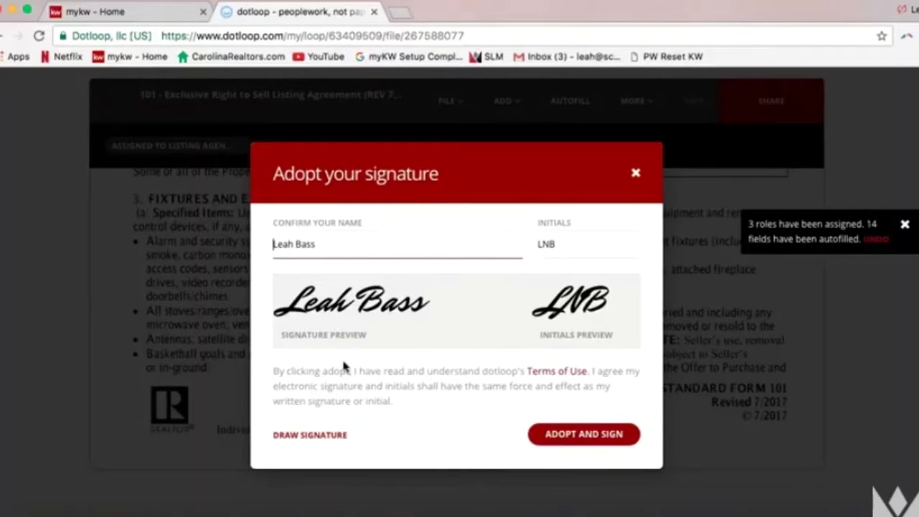
Add the agent's middle name to the signature name, confirm the initials, and adopt them on page 1
left_click(296, 245)
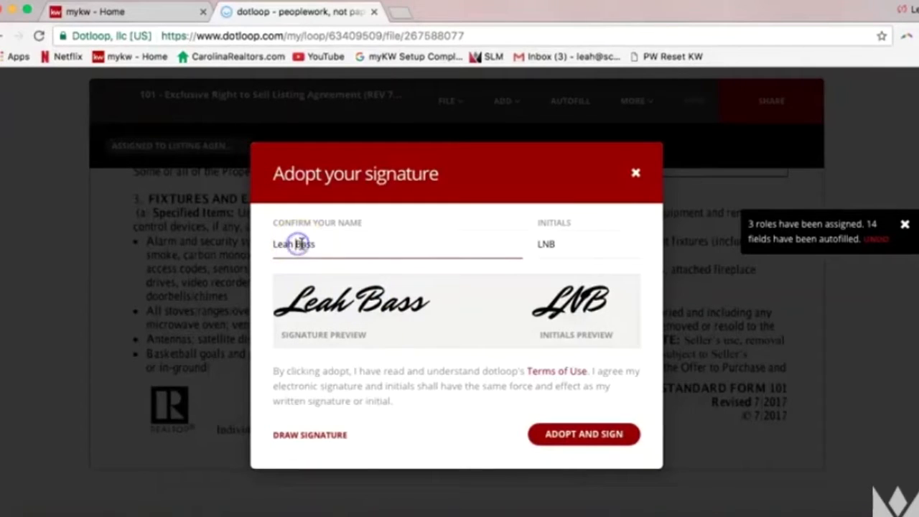
type("Nicole")
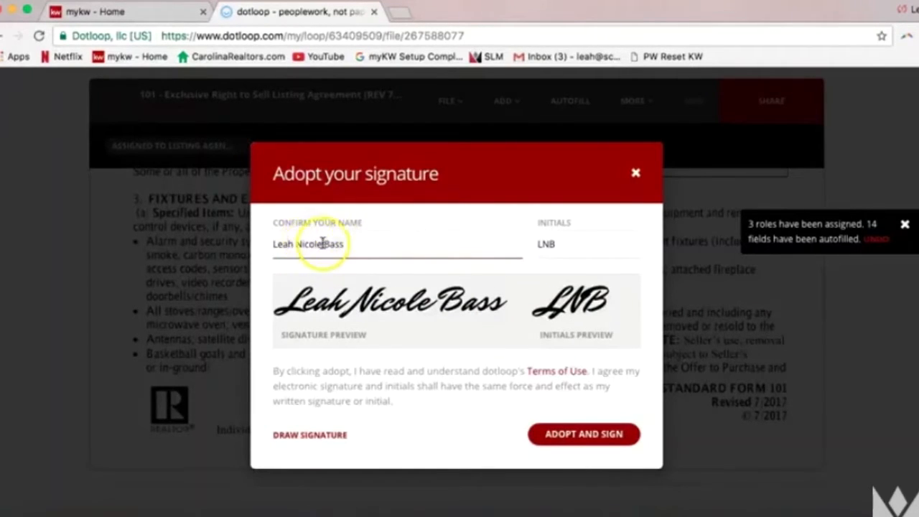
left_click(550, 244)
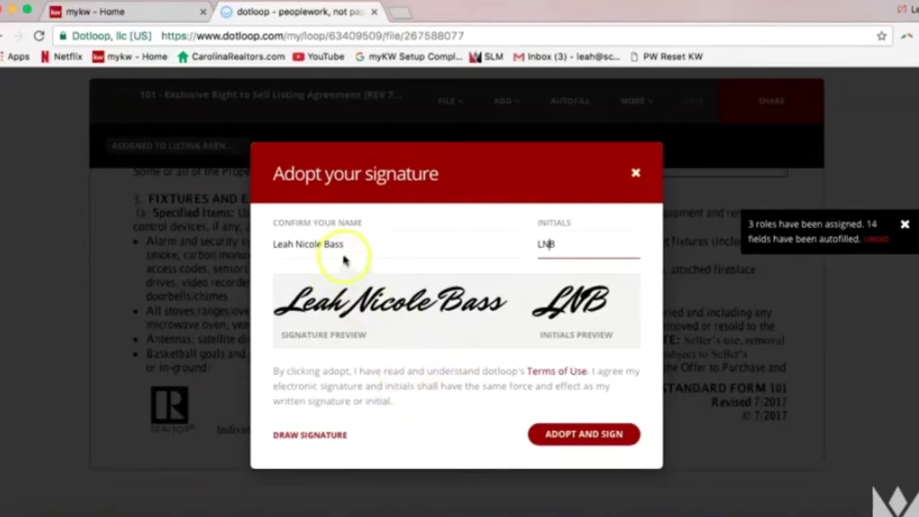
left_click(597, 440)
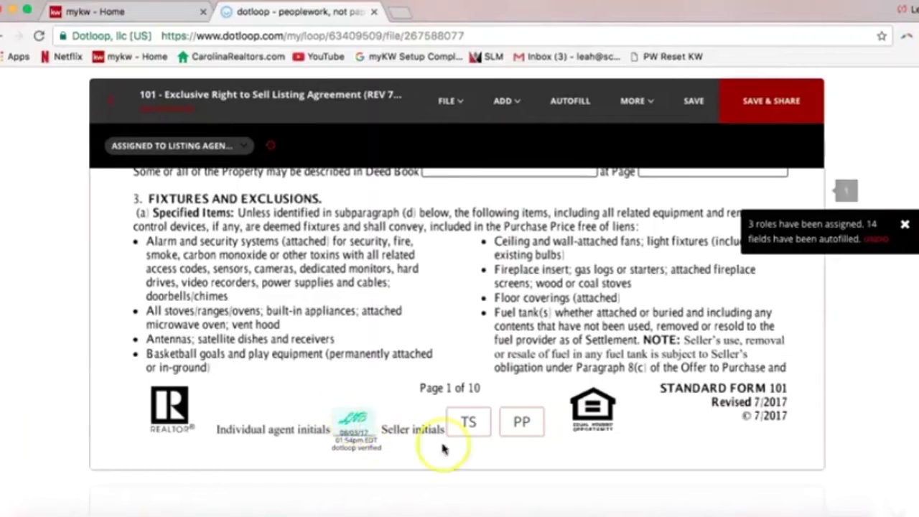
Check the seller's TS initials box assignment and move down to the page 2 footer
left_click(467, 431)
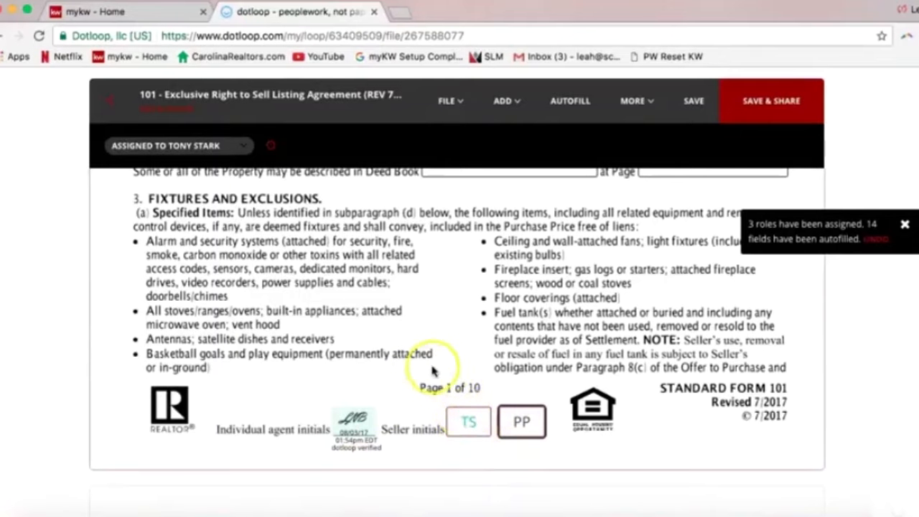
scroll(427, 367, "down", 10)
scroll(424, 370, "down", 4)
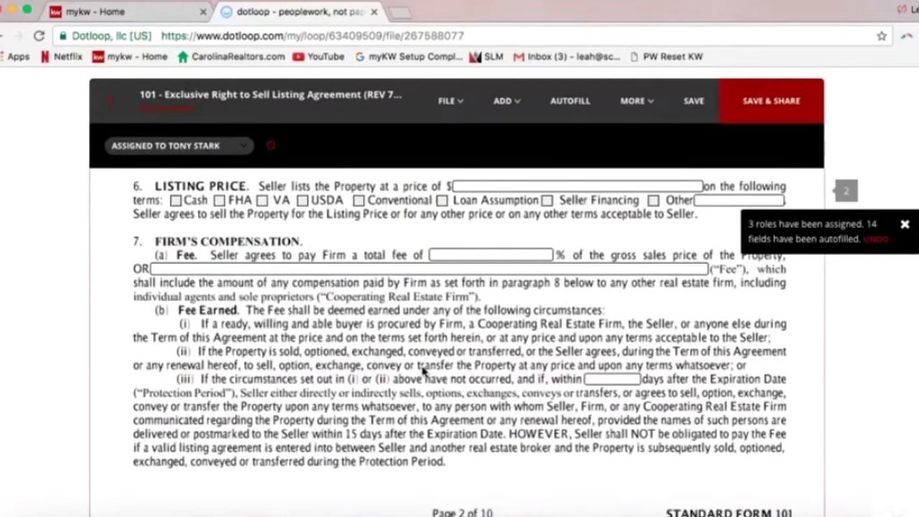
scroll(424, 370, "down", 2)
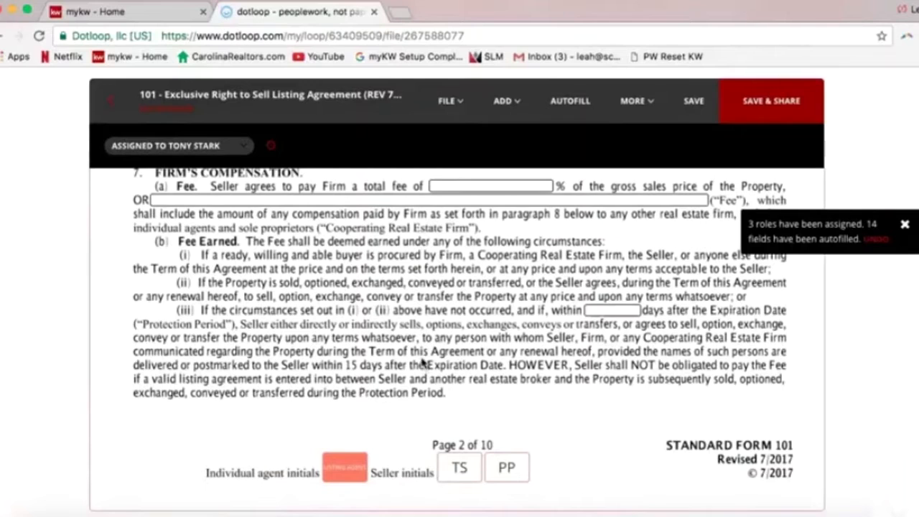
Sign the page 2 individual agent initials box, then continue through the document
left_click(349, 467)
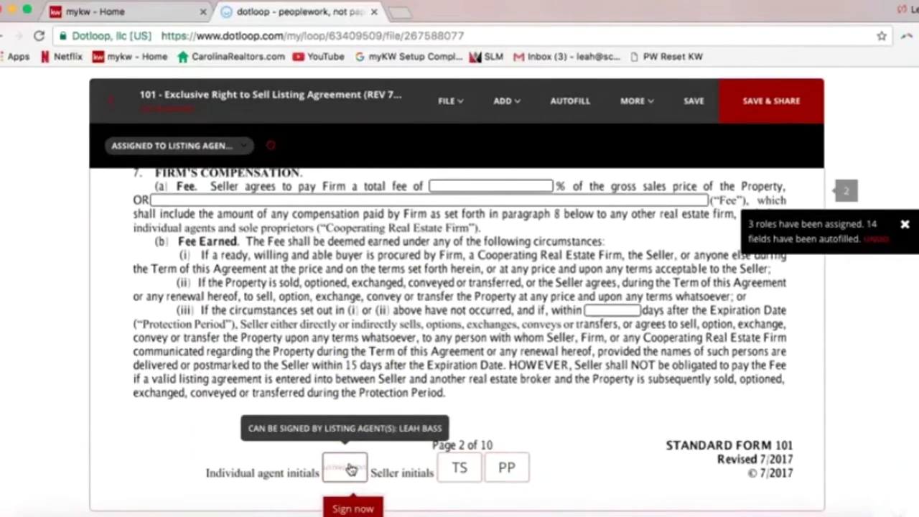
left_click(365, 501)
scroll(406, 392, "down", 2)
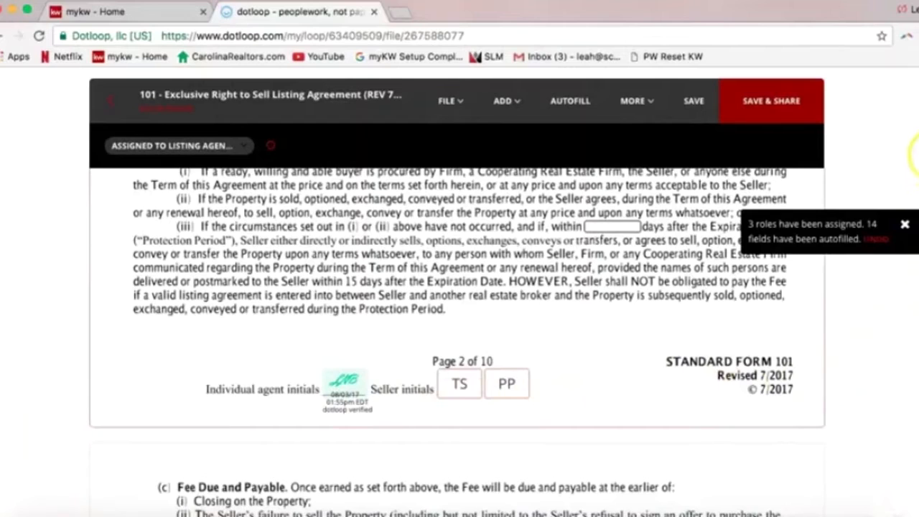
scroll(457, 338, "down", 15)
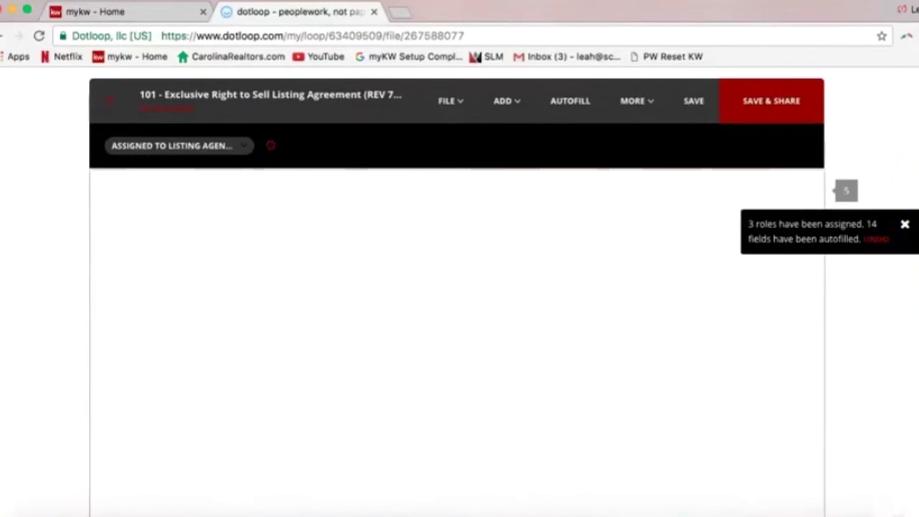
scroll(457, 509, "down", 20)
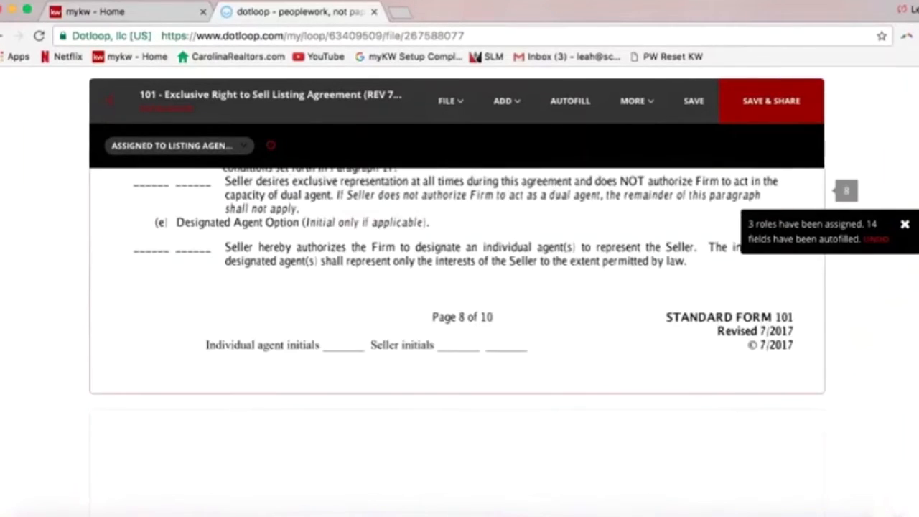
scroll(458, 338, "down", 10)
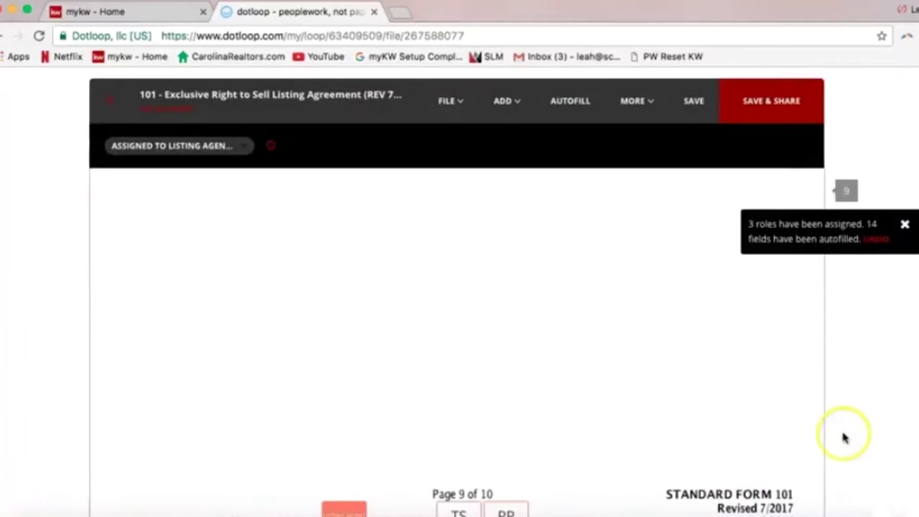
scroll(759, 380, "down", 4)
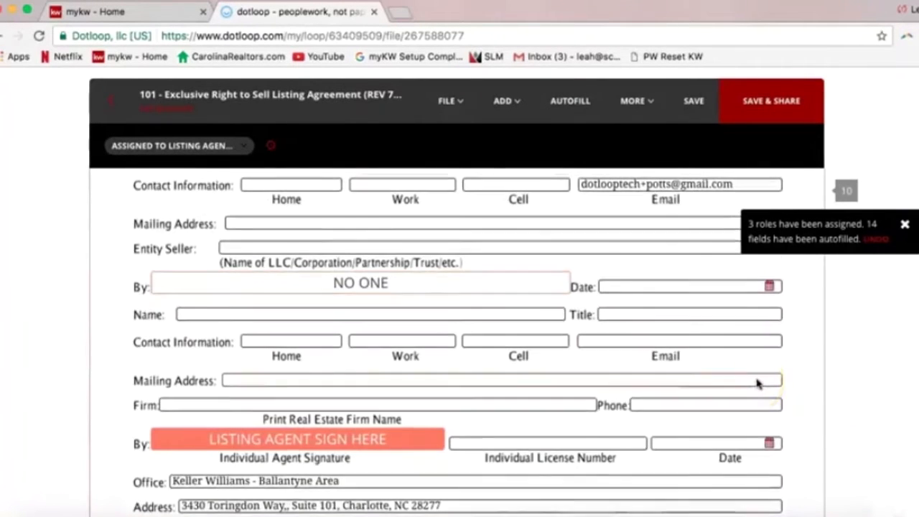
scroll(758, 383, "up", 4)
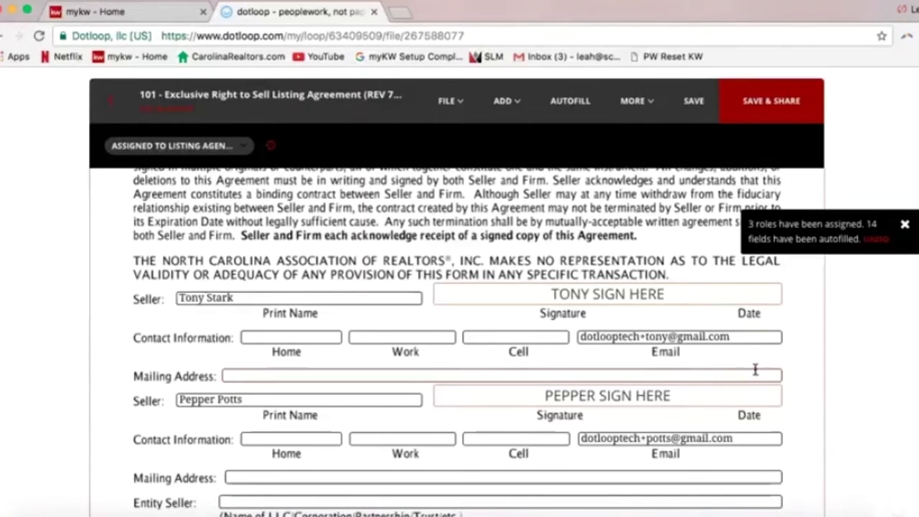
left_click(607, 294)
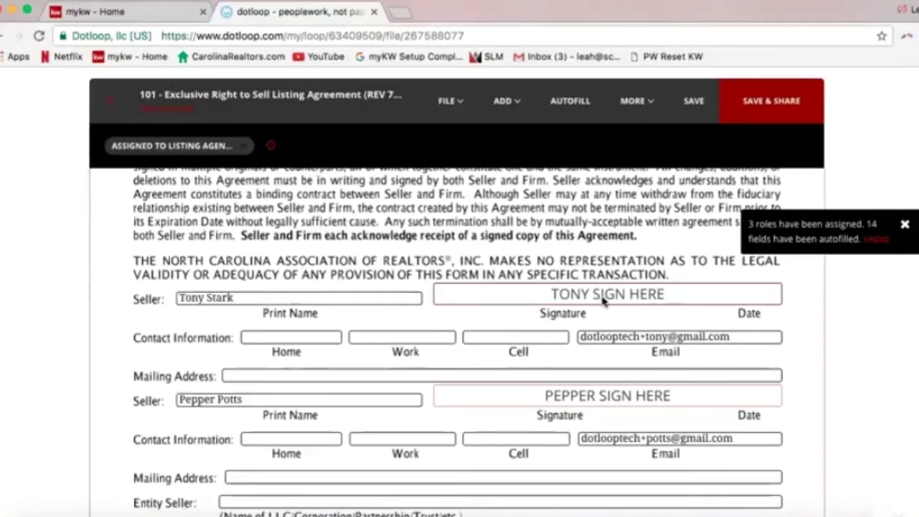
left_click(558, 295)
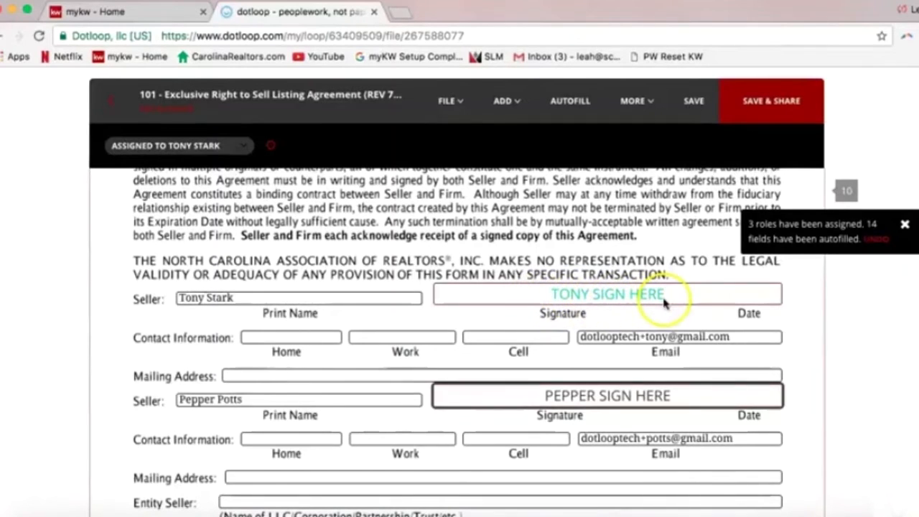
left_click(618, 390)
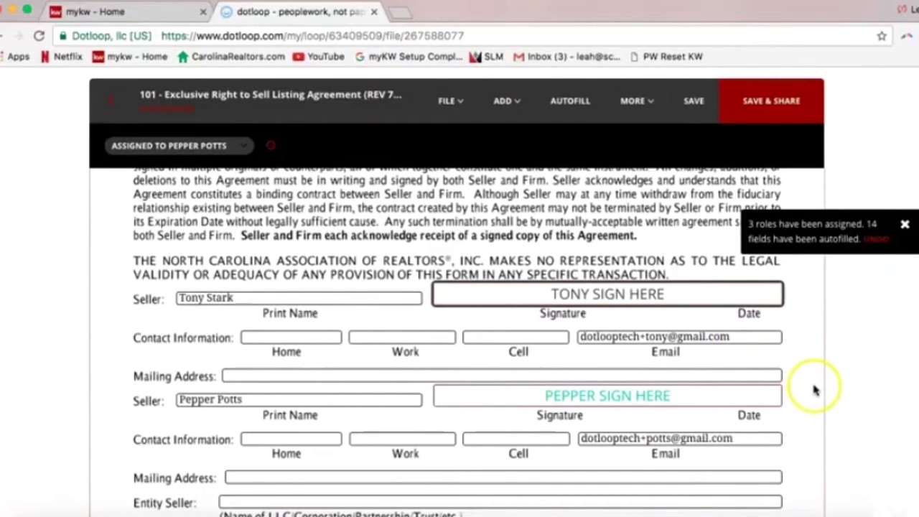
scroll(813, 389, "down", 6)
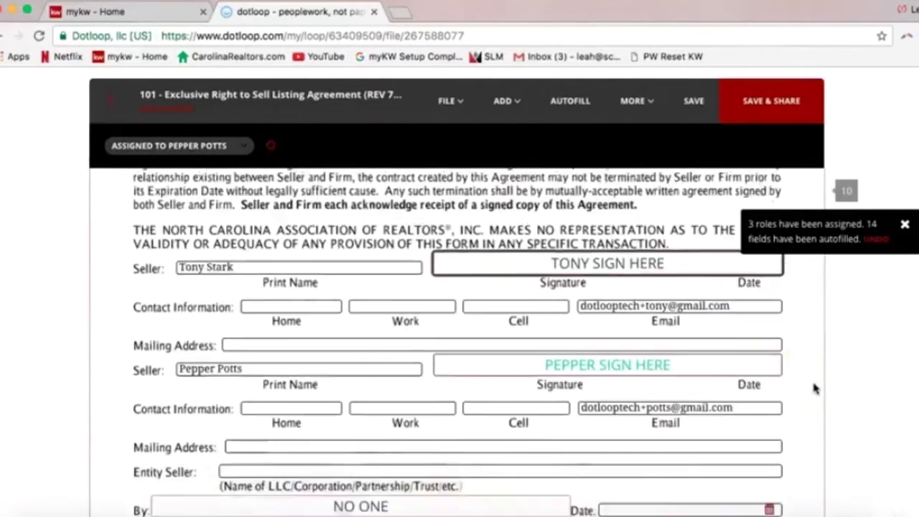
scroll(813, 388, "down", 4)
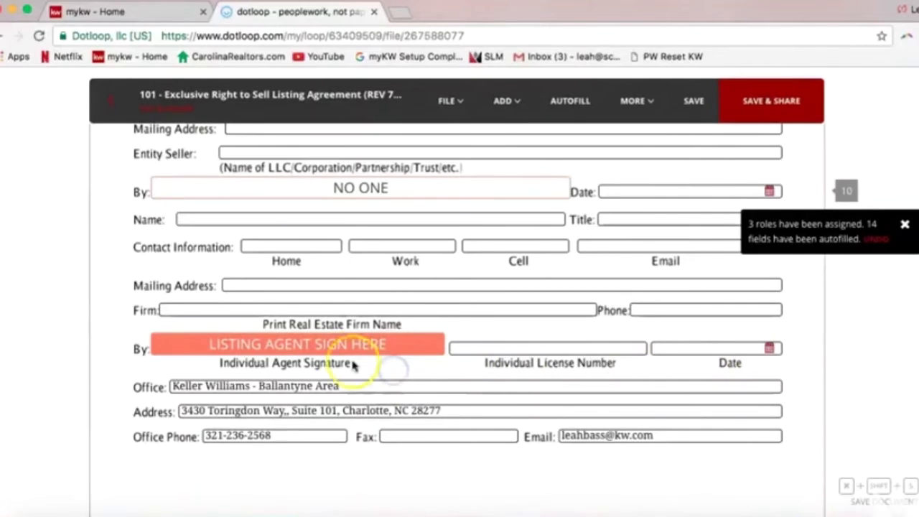
Sign the Listing Agent signature field, then return to the top of the agreement
mouse_move(339, 350)
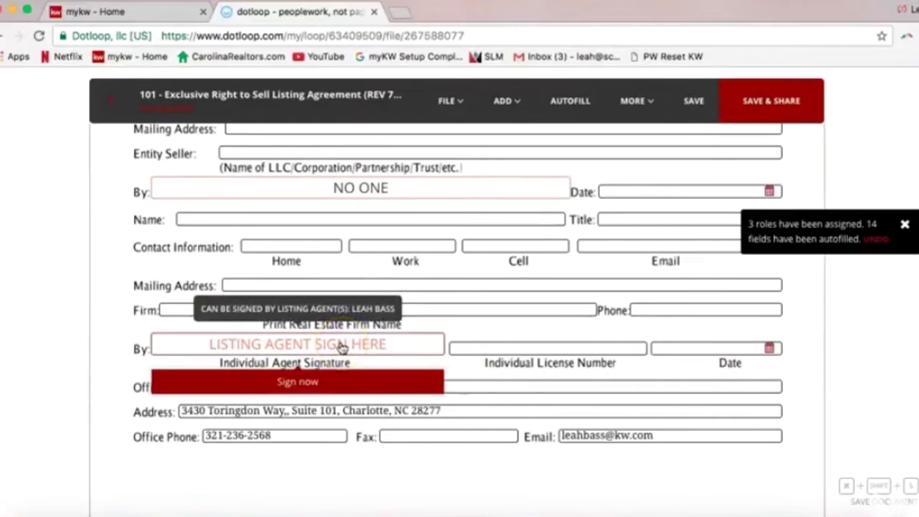
left_click(325, 387)
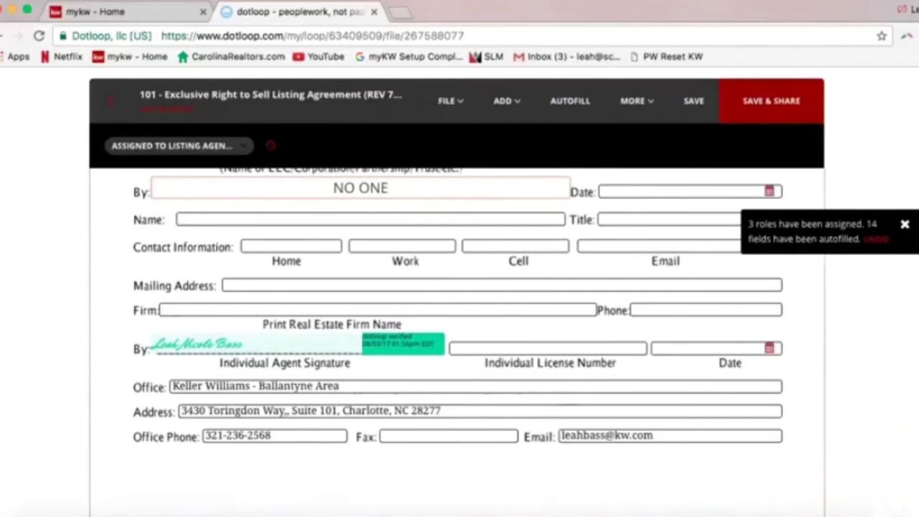
left_click_drag(915, 492, 916, 98)
scroll(896, 151, "up", 4)
scroll(896, 152, "up", 3)
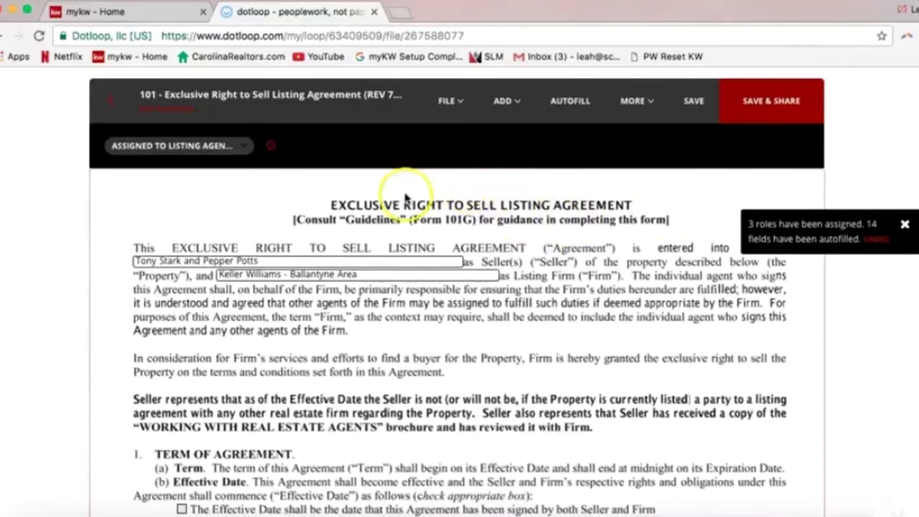
Review the File menu's Download option, then save the agreement with Save & Share
left_click(456, 107)
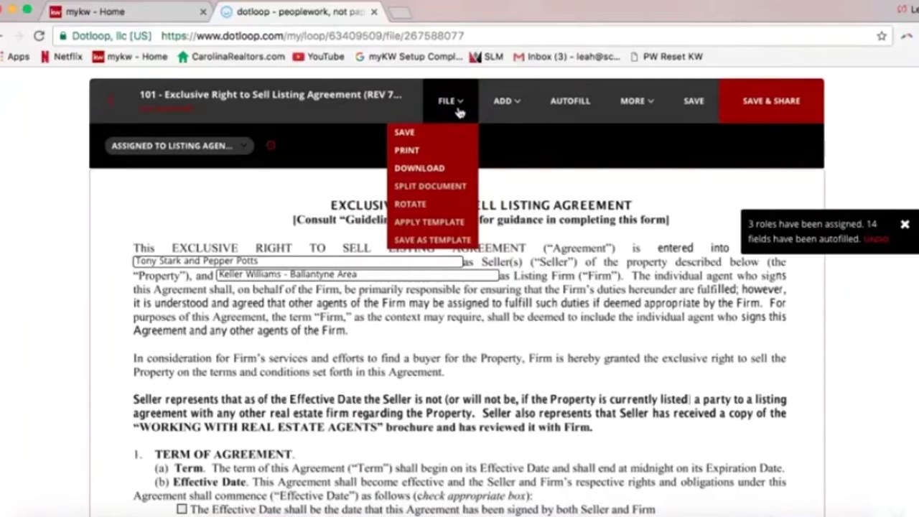
left_click(420, 169)
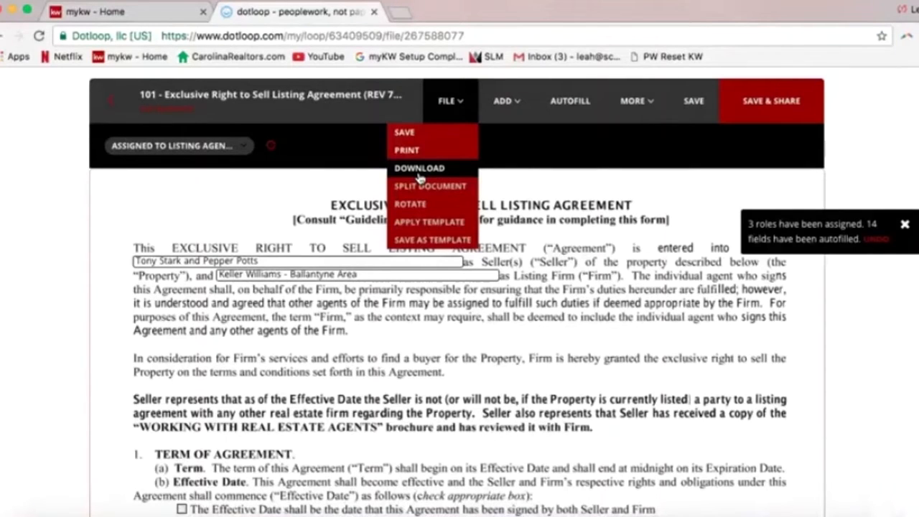
left_click(694, 181)
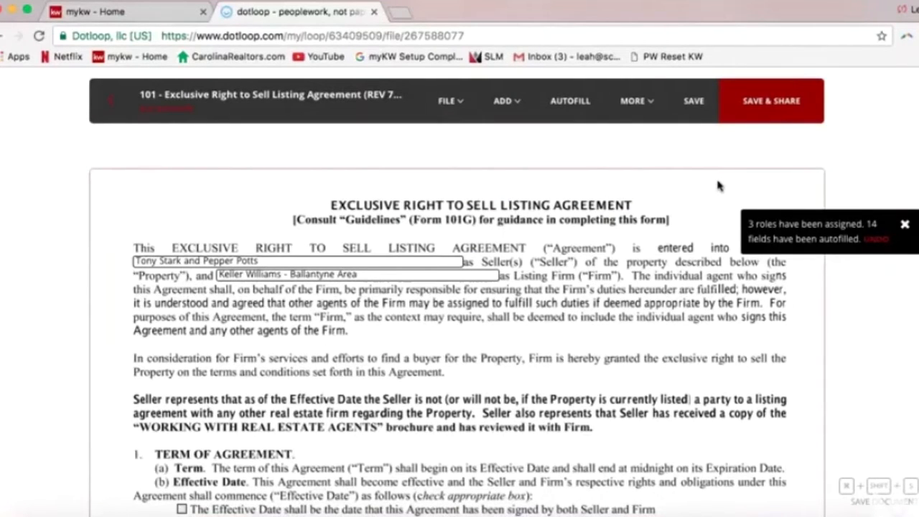
left_click(770, 117)
left_click(772, 109)
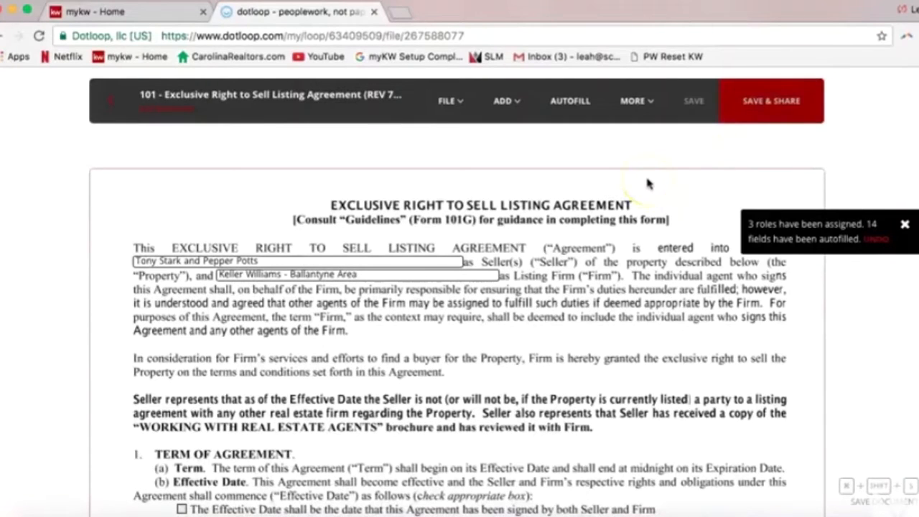
Review both ticked sellers in Share Document, each with 11 fields and signing permission
scroll(647, 180, "down", 4)
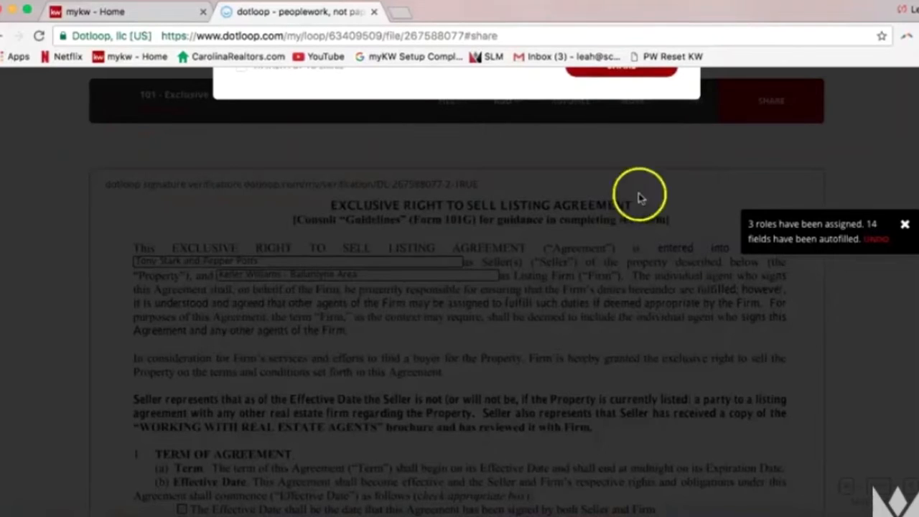
scroll(642, 220, "up", 5)
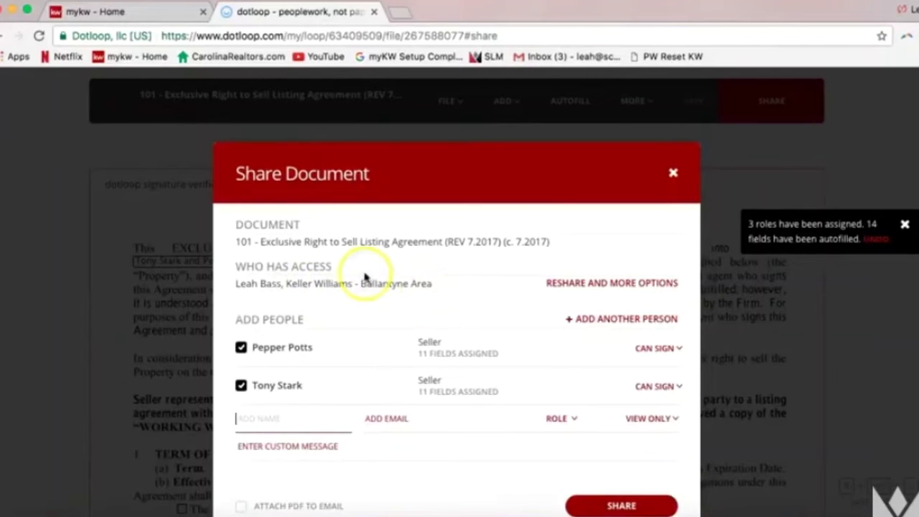
scroll(338, 319, "down", 1)
scroll(338, 319, "down", 1)
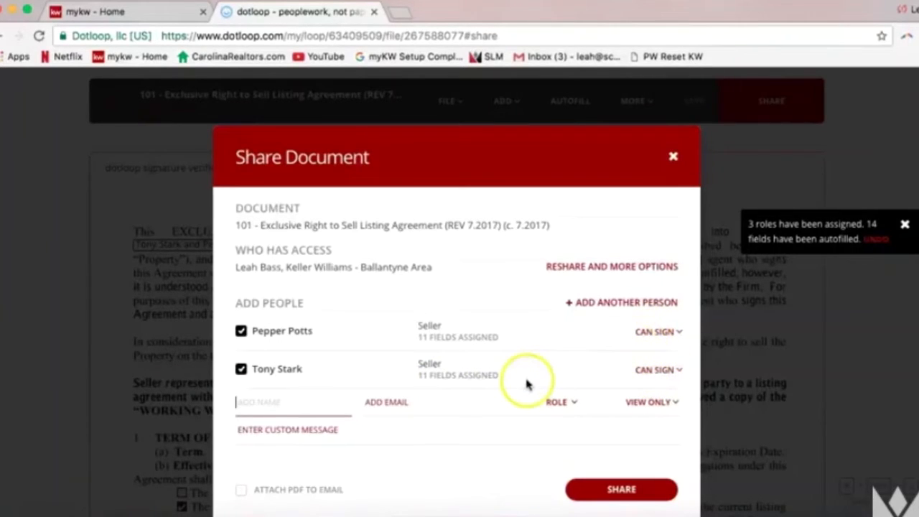
Add a third recipient by entering their name and e-mail address, keeping View Only access
left_click(297, 407)
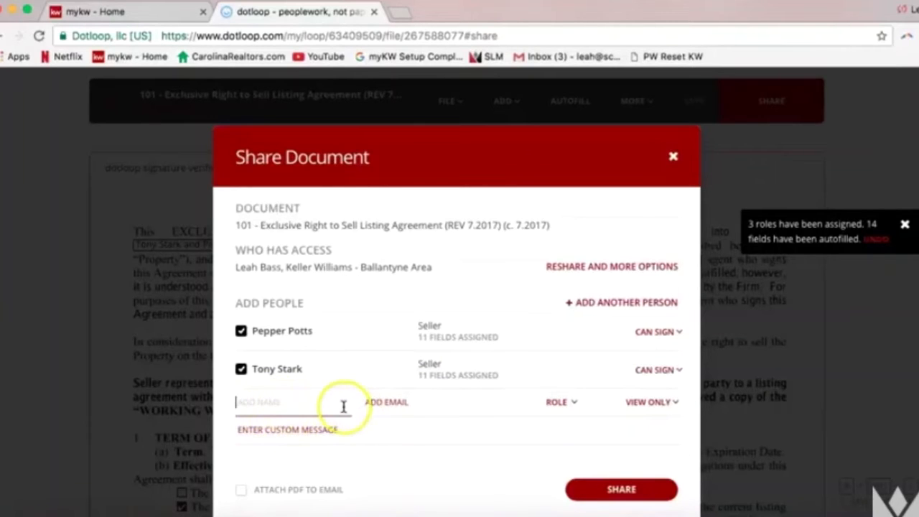
type("Mom")
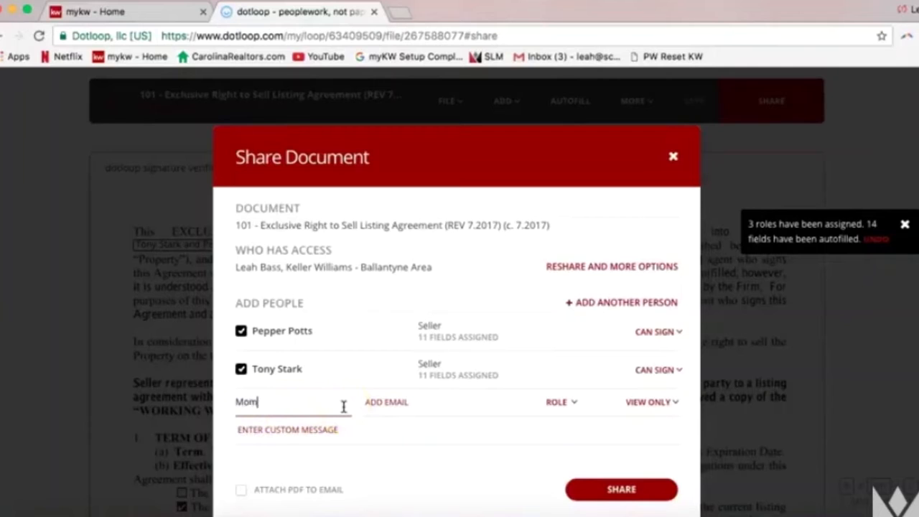
type(" Stark")
left_click(377, 404)
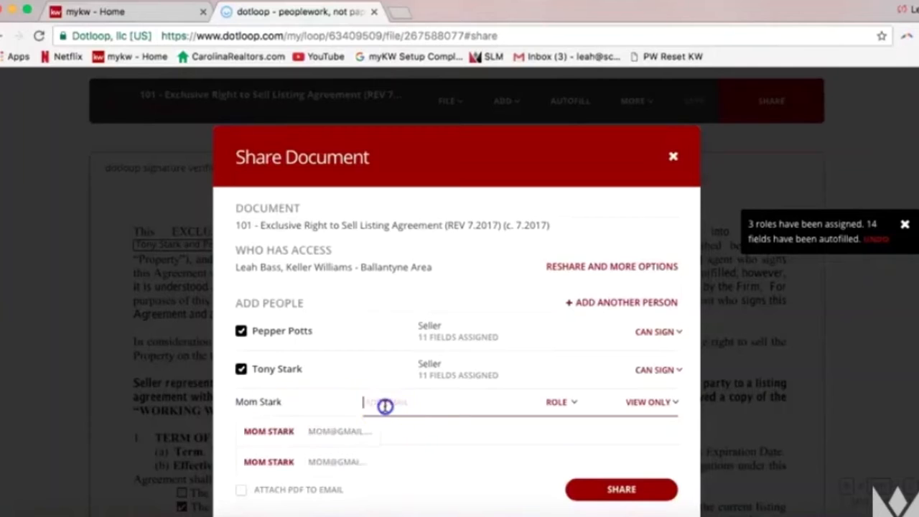
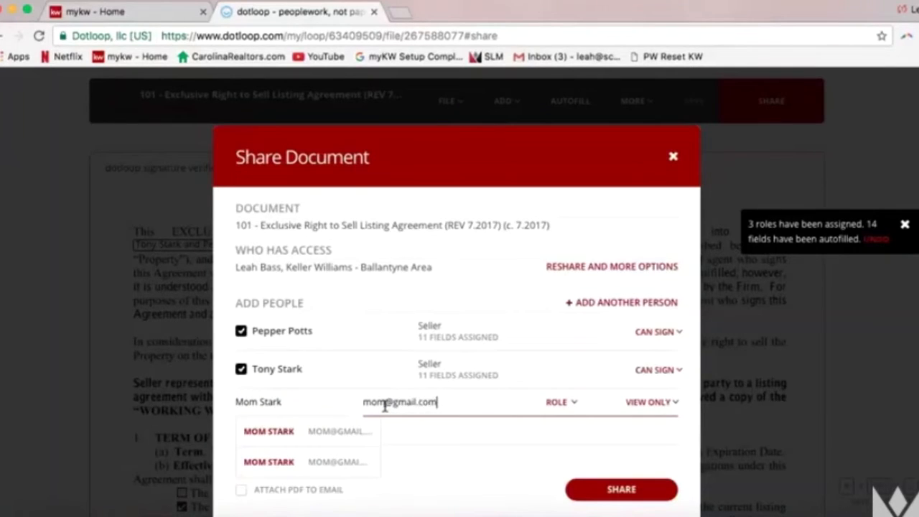
left_click(573, 404)
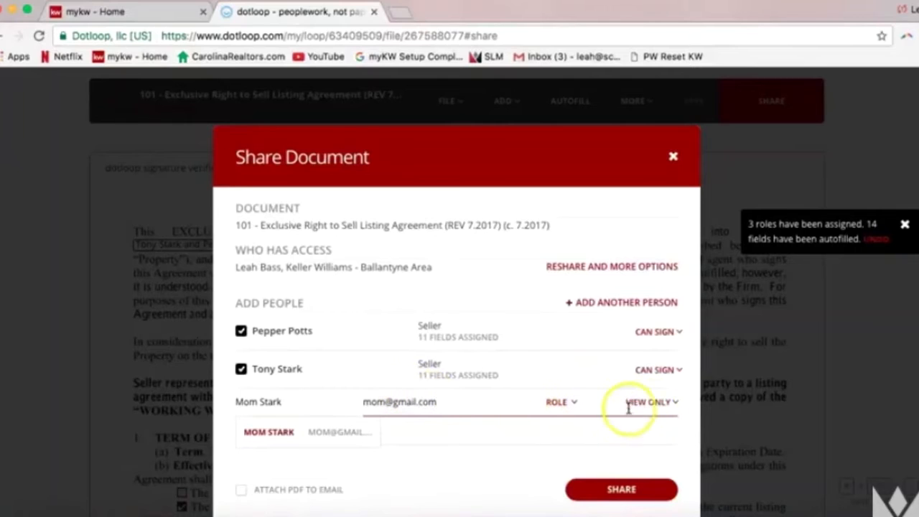
left_click(682, 422)
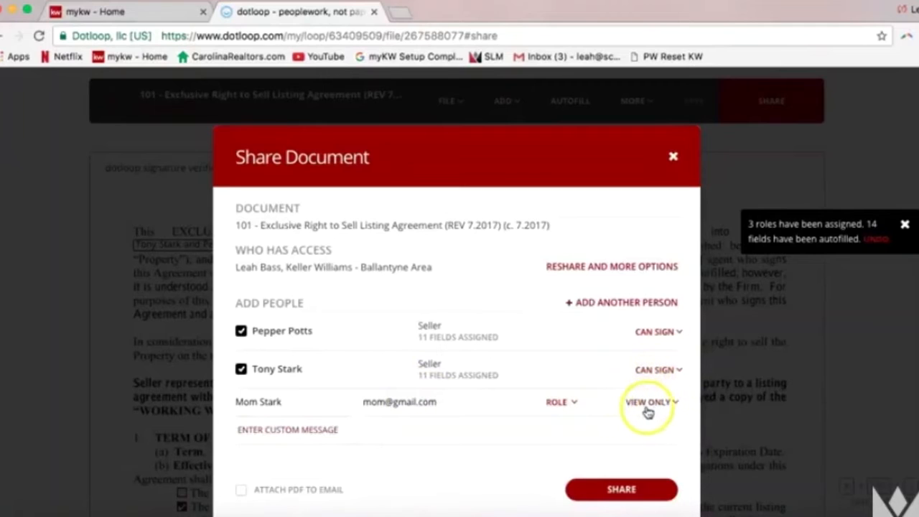
left_click(251, 409)
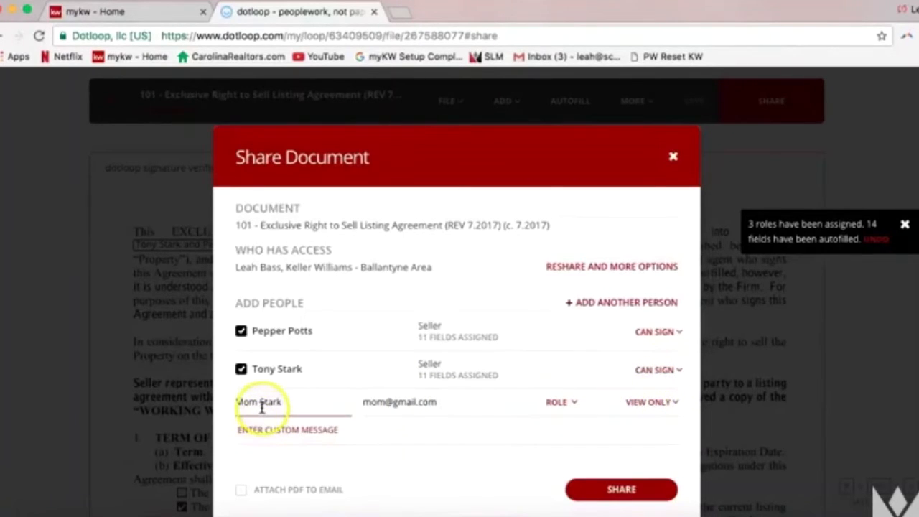
left_click(625, 410)
Open the first seller's Can Sign dropdown to show the access level options
left_click(675, 335)
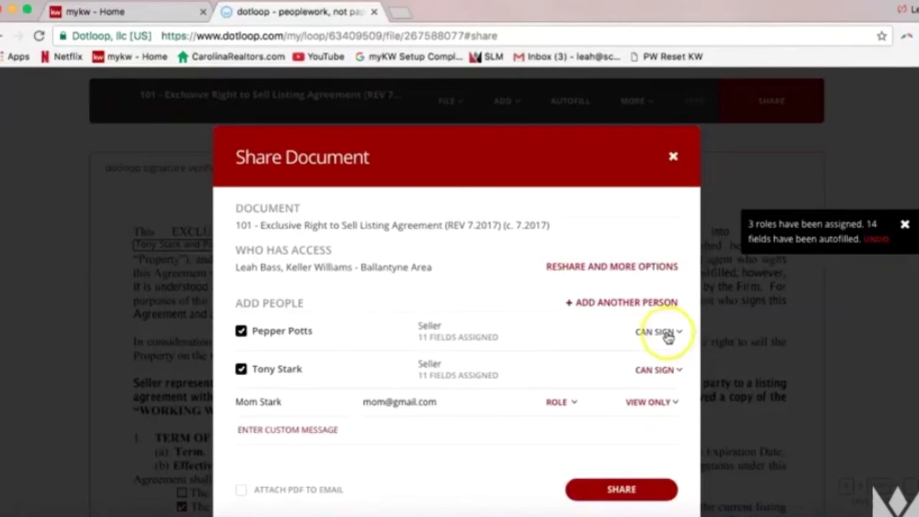
left_click(660, 336)
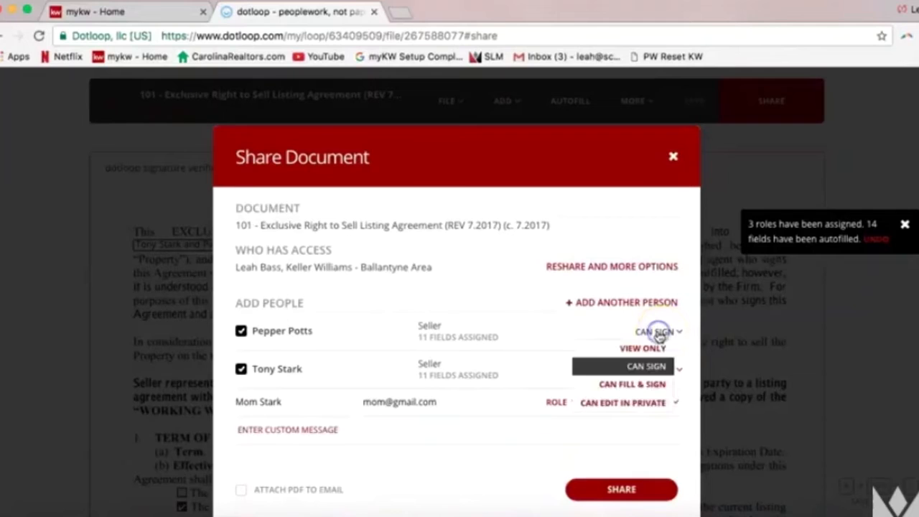
left_click(644, 349)
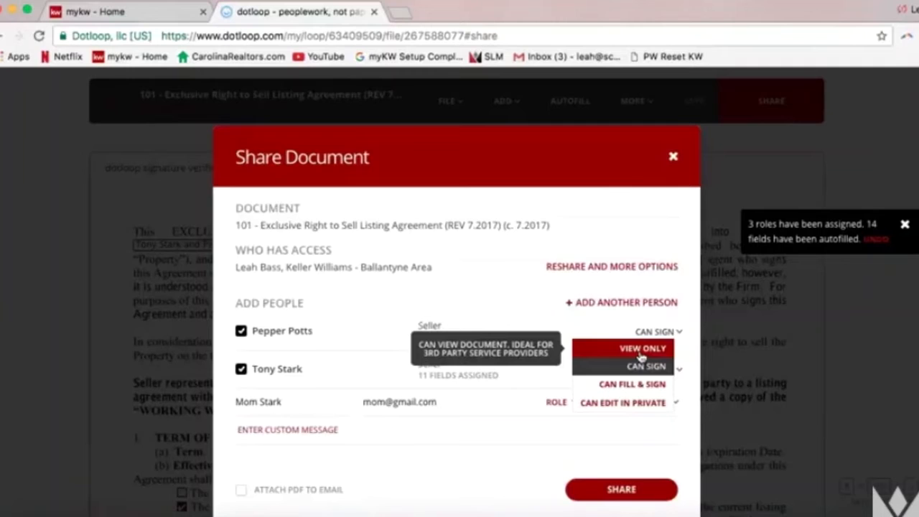
left_click(605, 350)
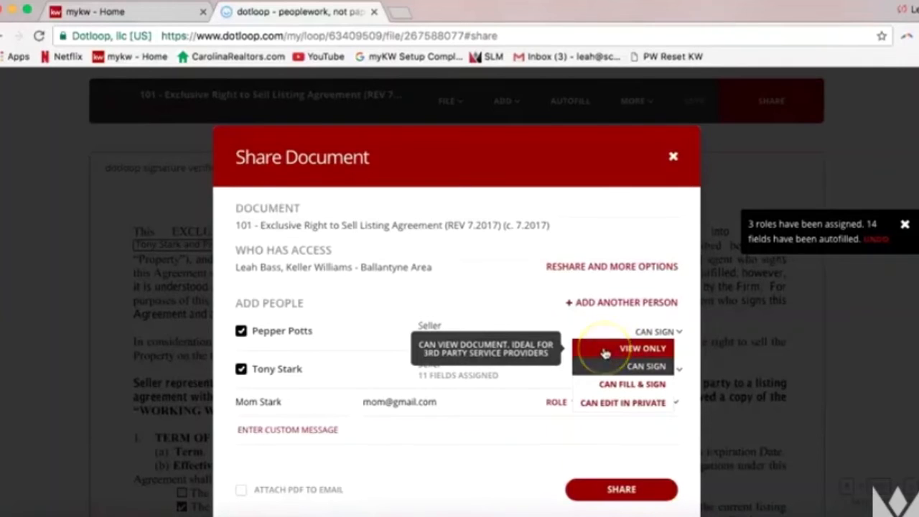
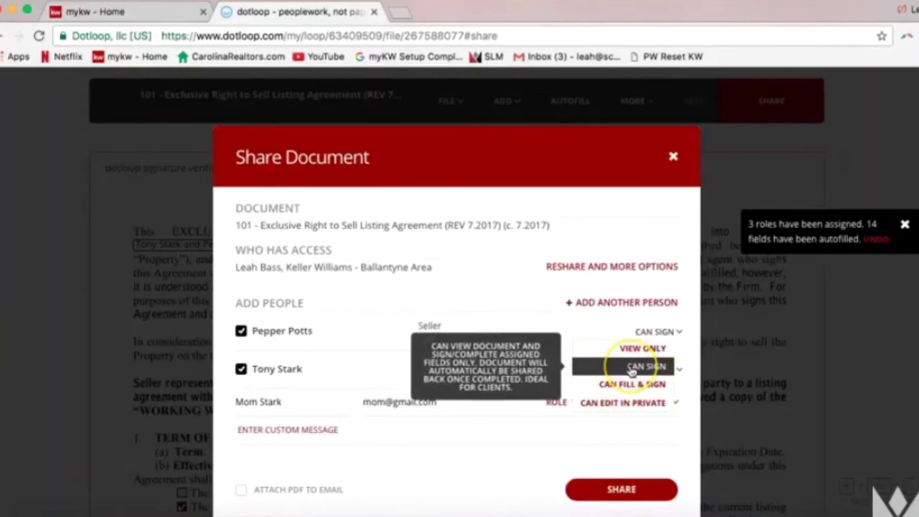
Give the second seller Can Sign permission and place the cursor in the custom message field
left_click(632, 367)
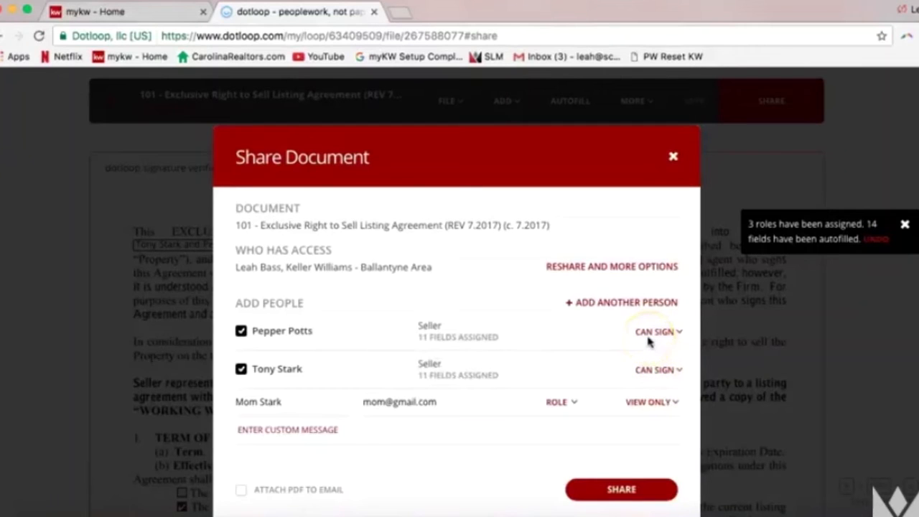
left_click(552, 423)
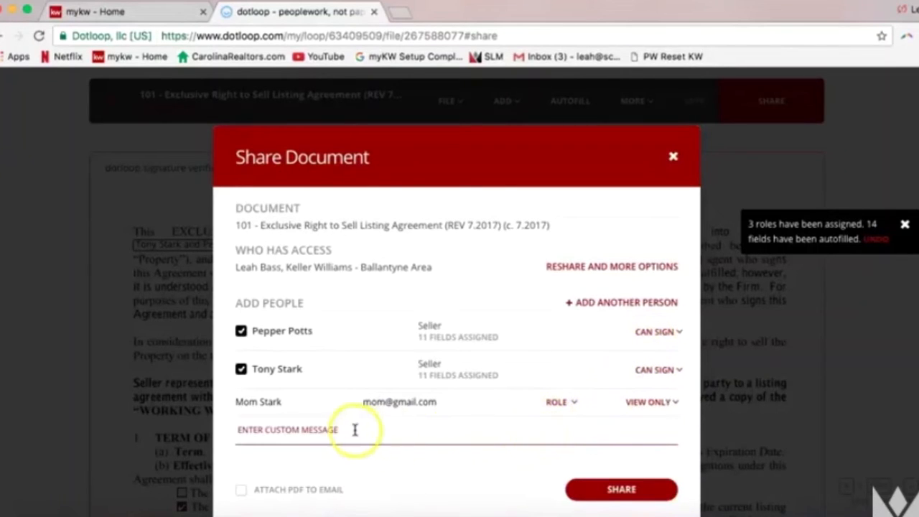
left_click(331, 430)
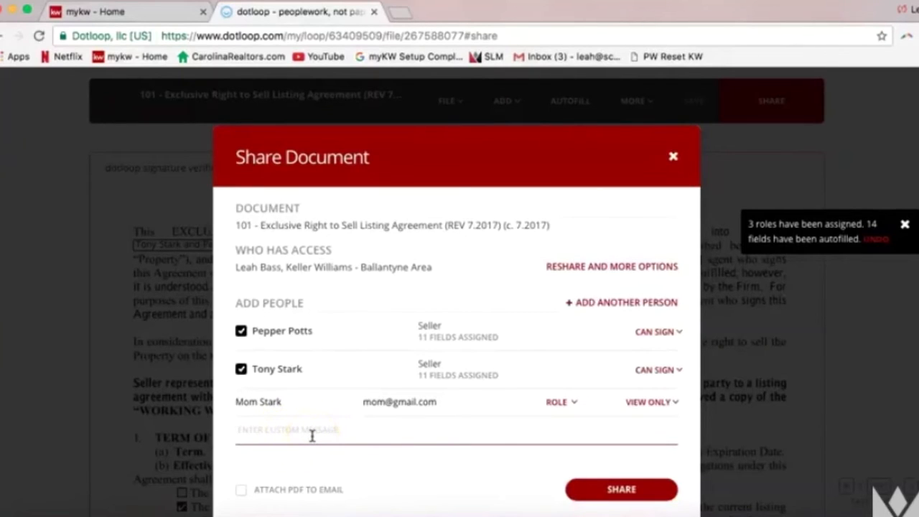
scroll(312, 436, "down", 1)
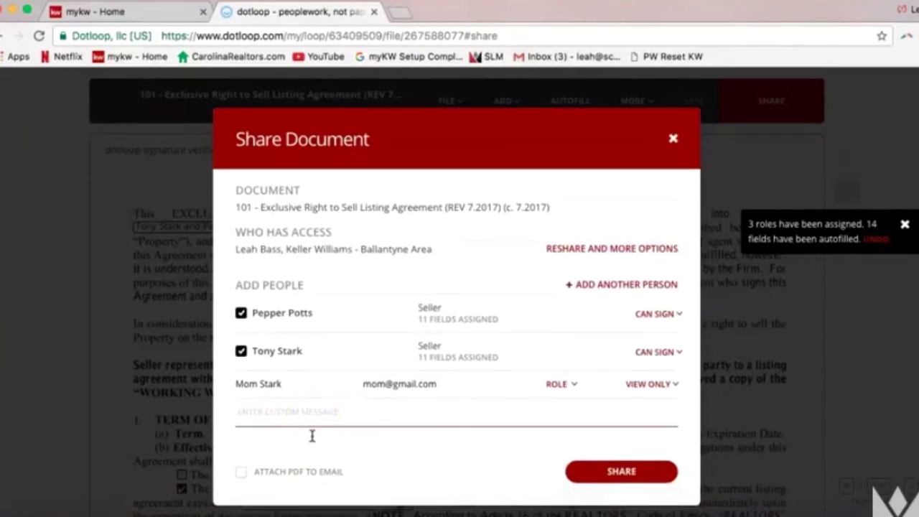
left_click(309, 475)
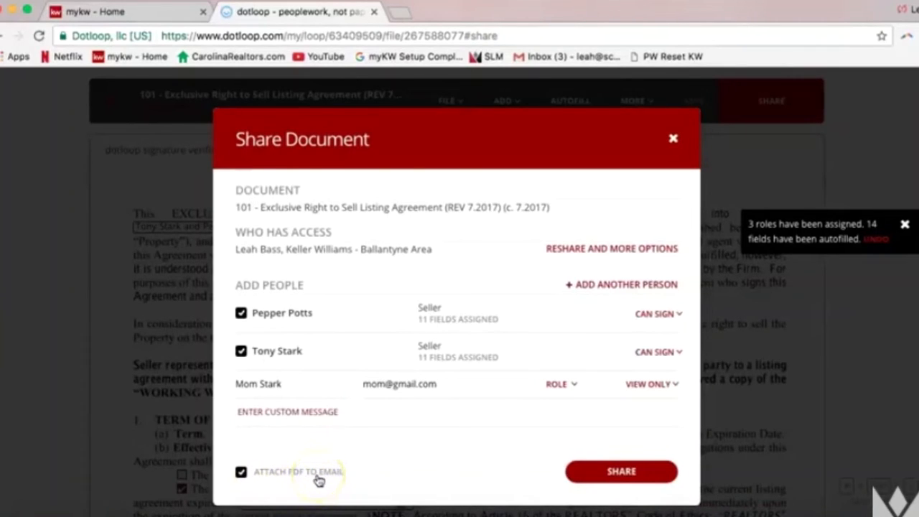
left_click(309, 475)
left_click(303, 473)
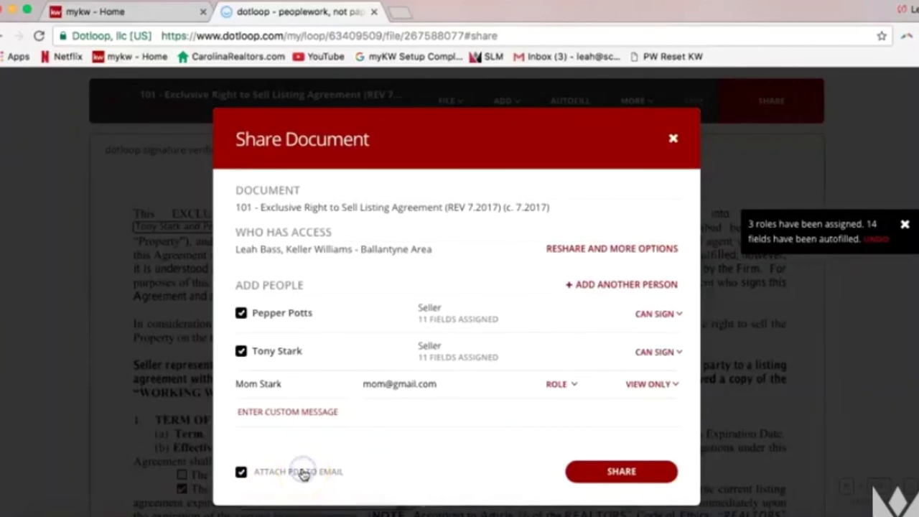
left_click(618, 474)
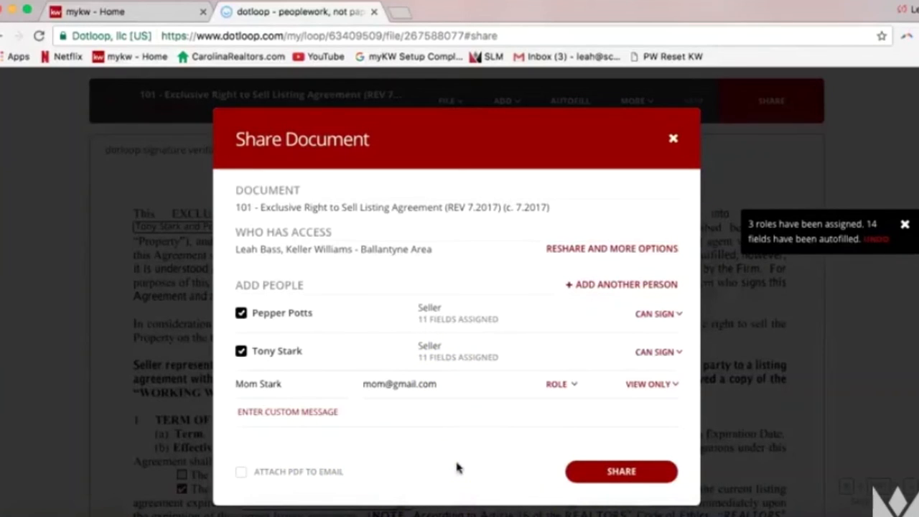
left_click(632, 484)
After the role-required error, clear the third recipient's name and e-mail, then share with both sellers
left_click(622, 472)
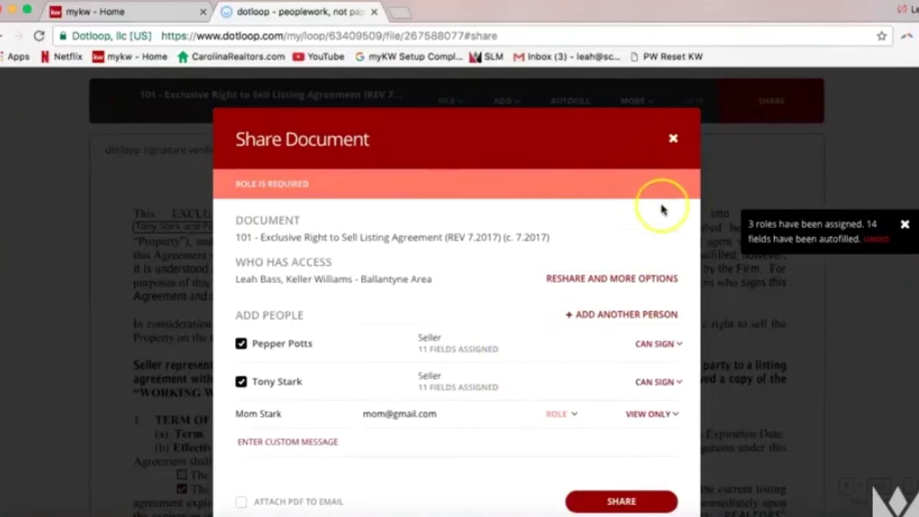
triple_click(416, 417)
key("BackSpace")
triple_click(267, 414)
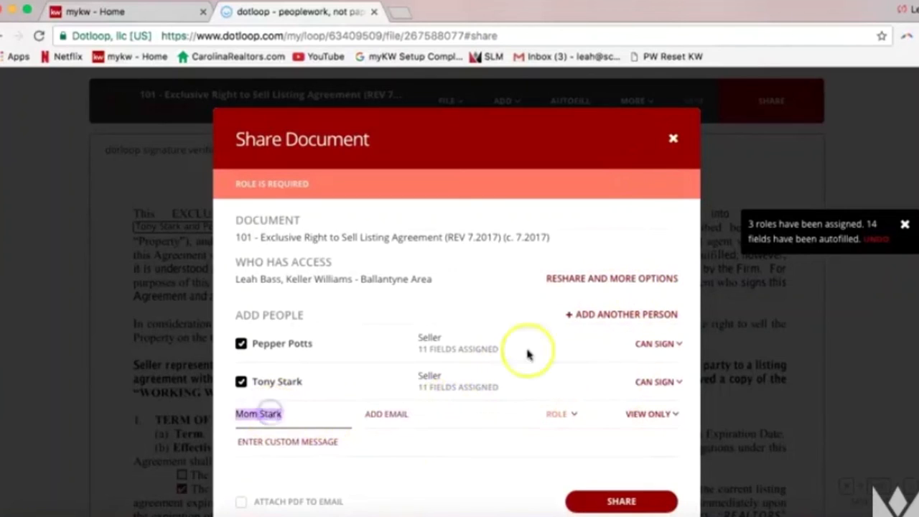
key("BackSpace")
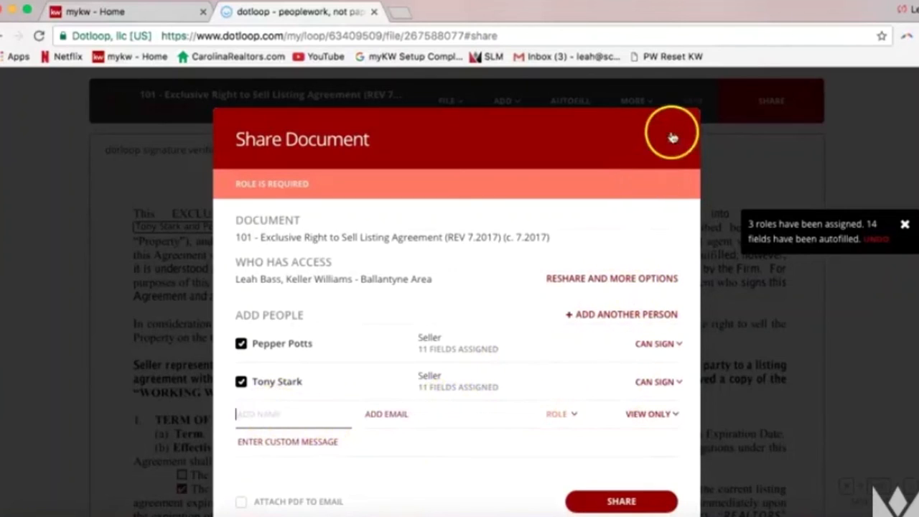
left_click(625, 501)
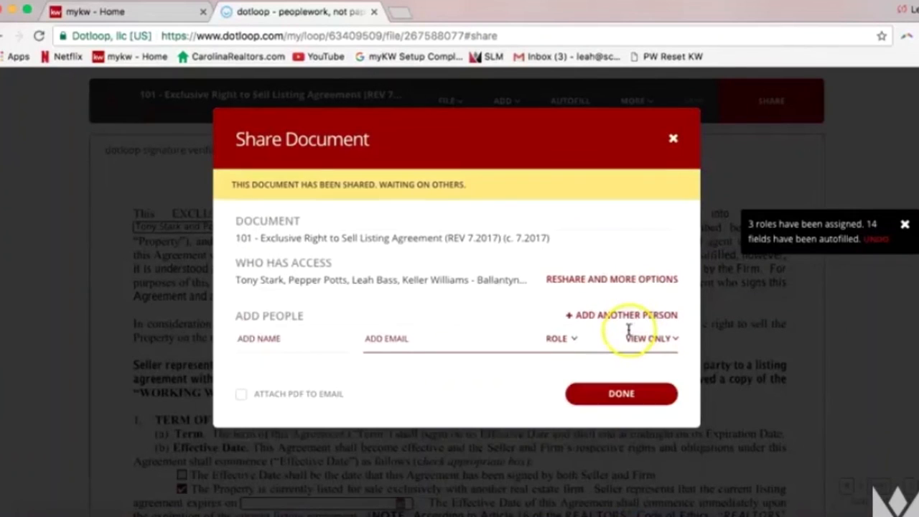
Highlight the 'shared, waiting on others' message and close the Share Document dialog
left_click(231, 187)
left_click_drag(231, 187, 473, 190)
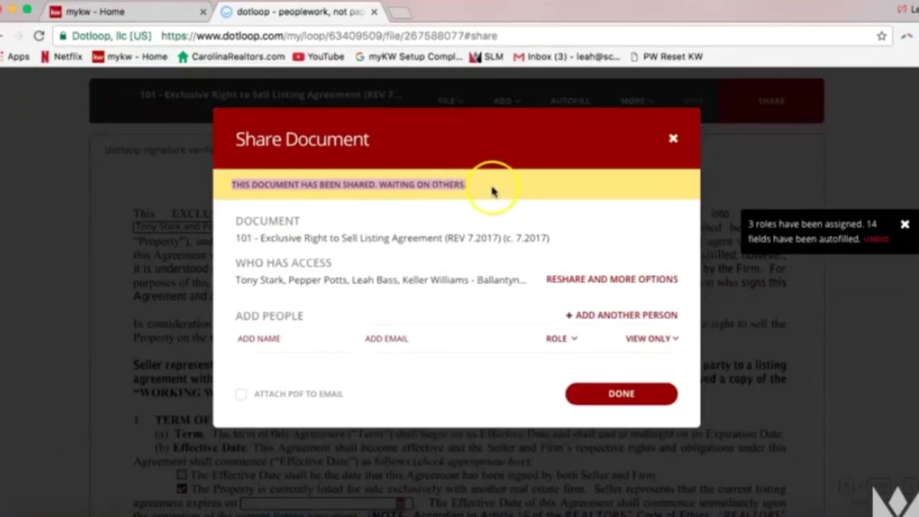
left_click(674, 141)
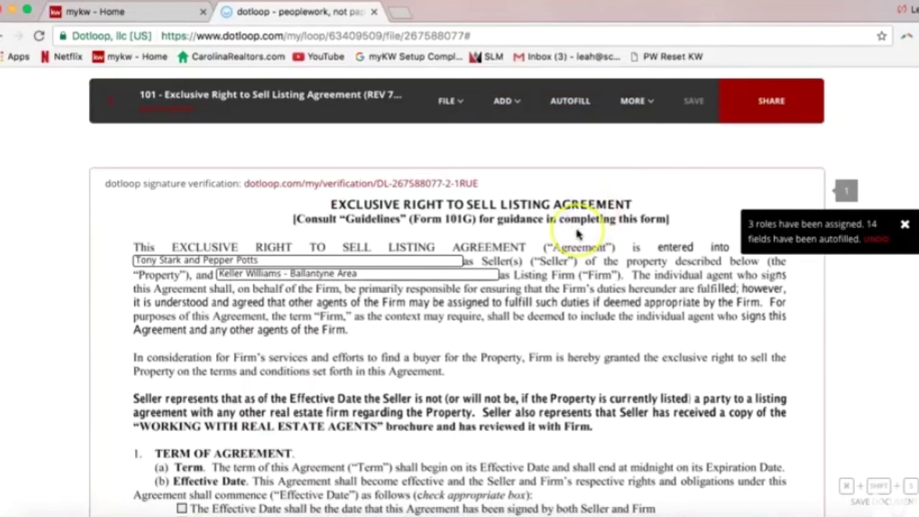